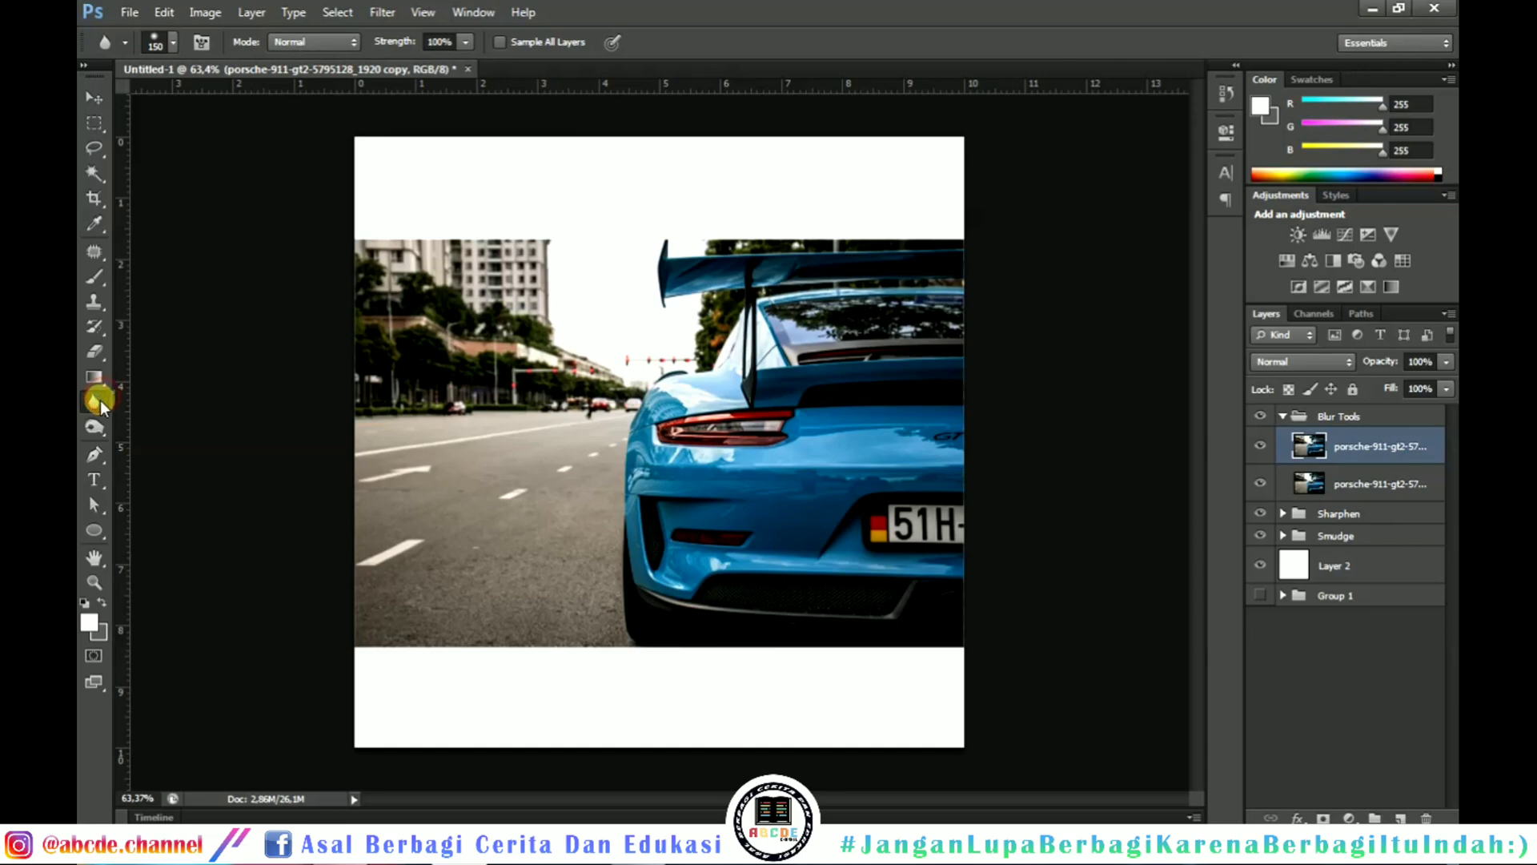
pyautogui.rightClick(99, 399)
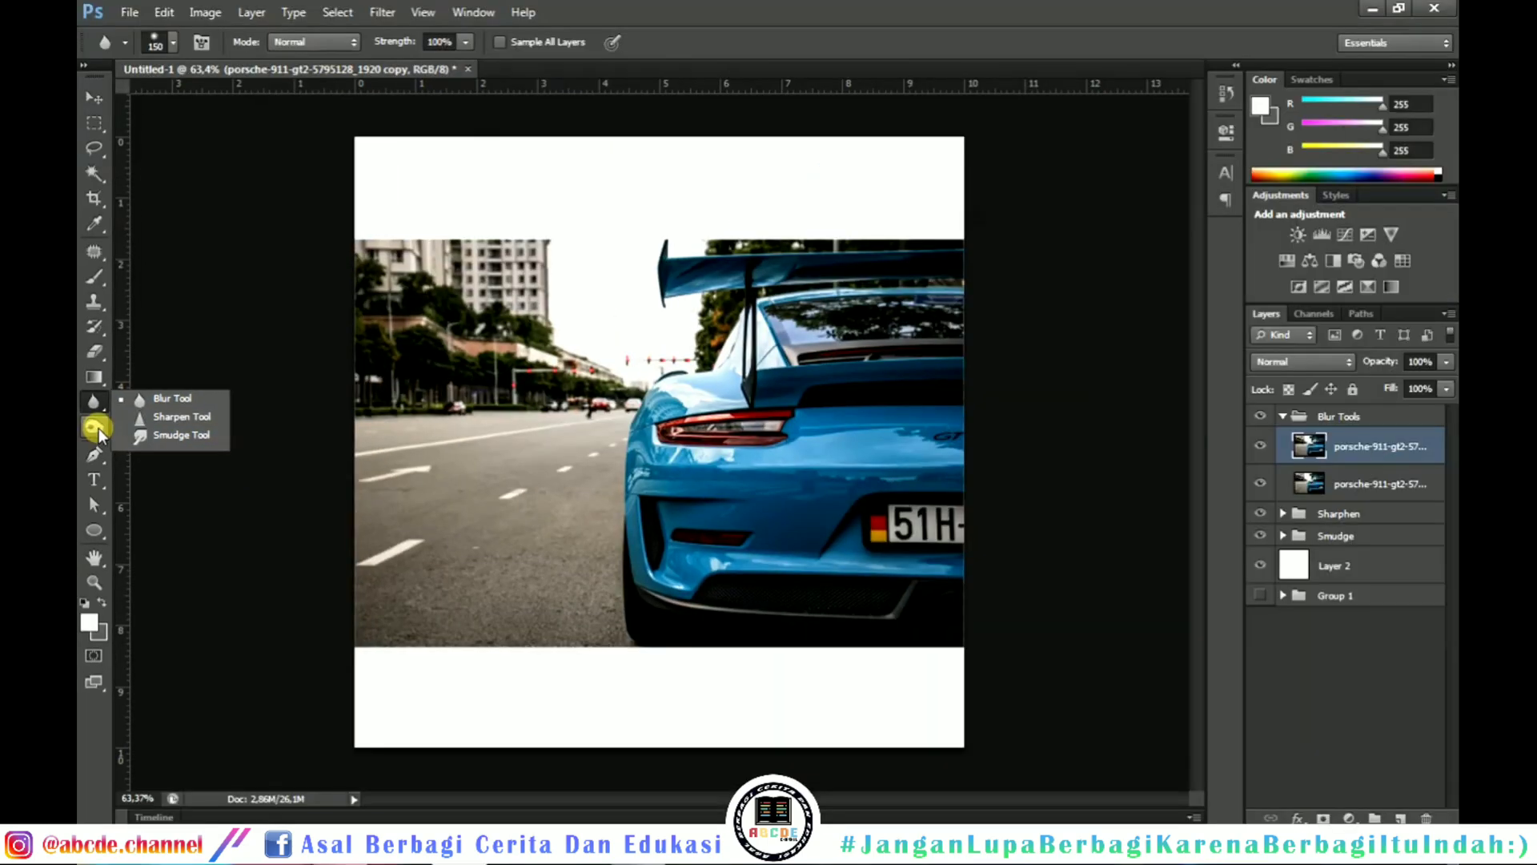
pyautogui.rightClick(107, 442)
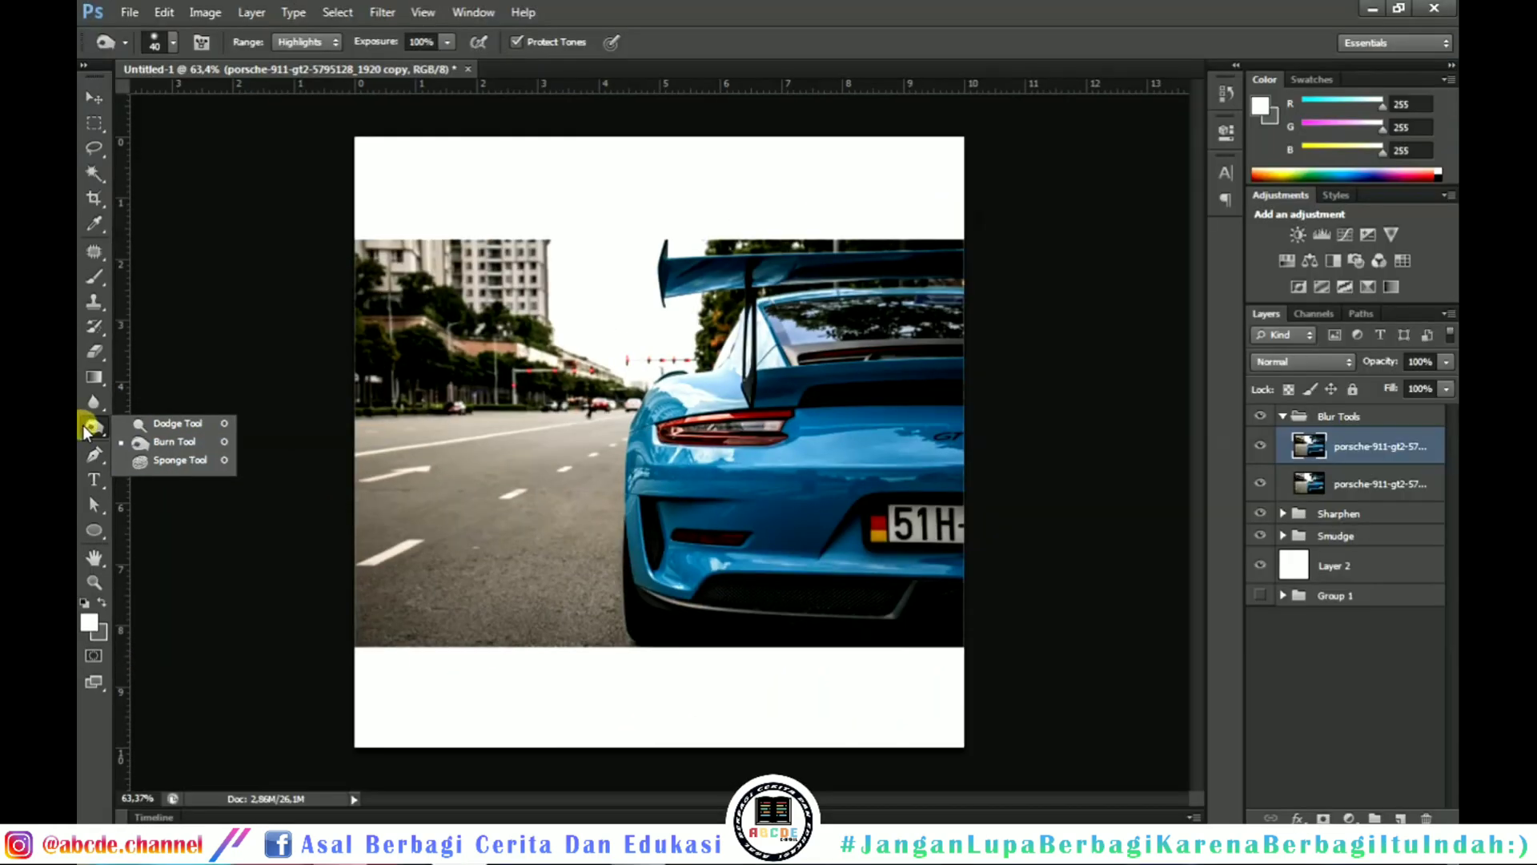
pyautogui.click(95, 97)
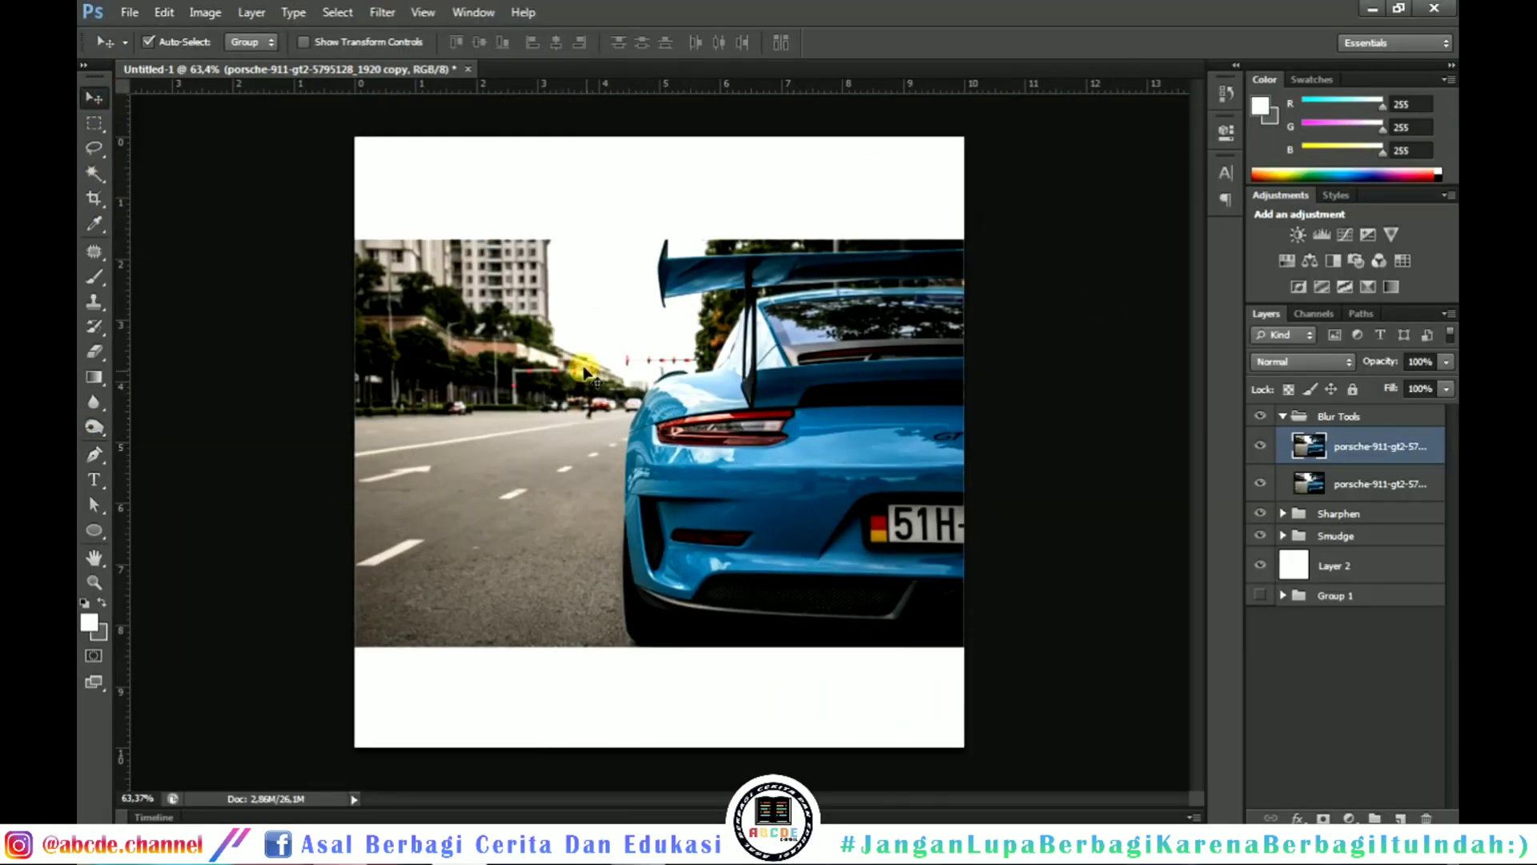
pyautogui.click(93, 436)
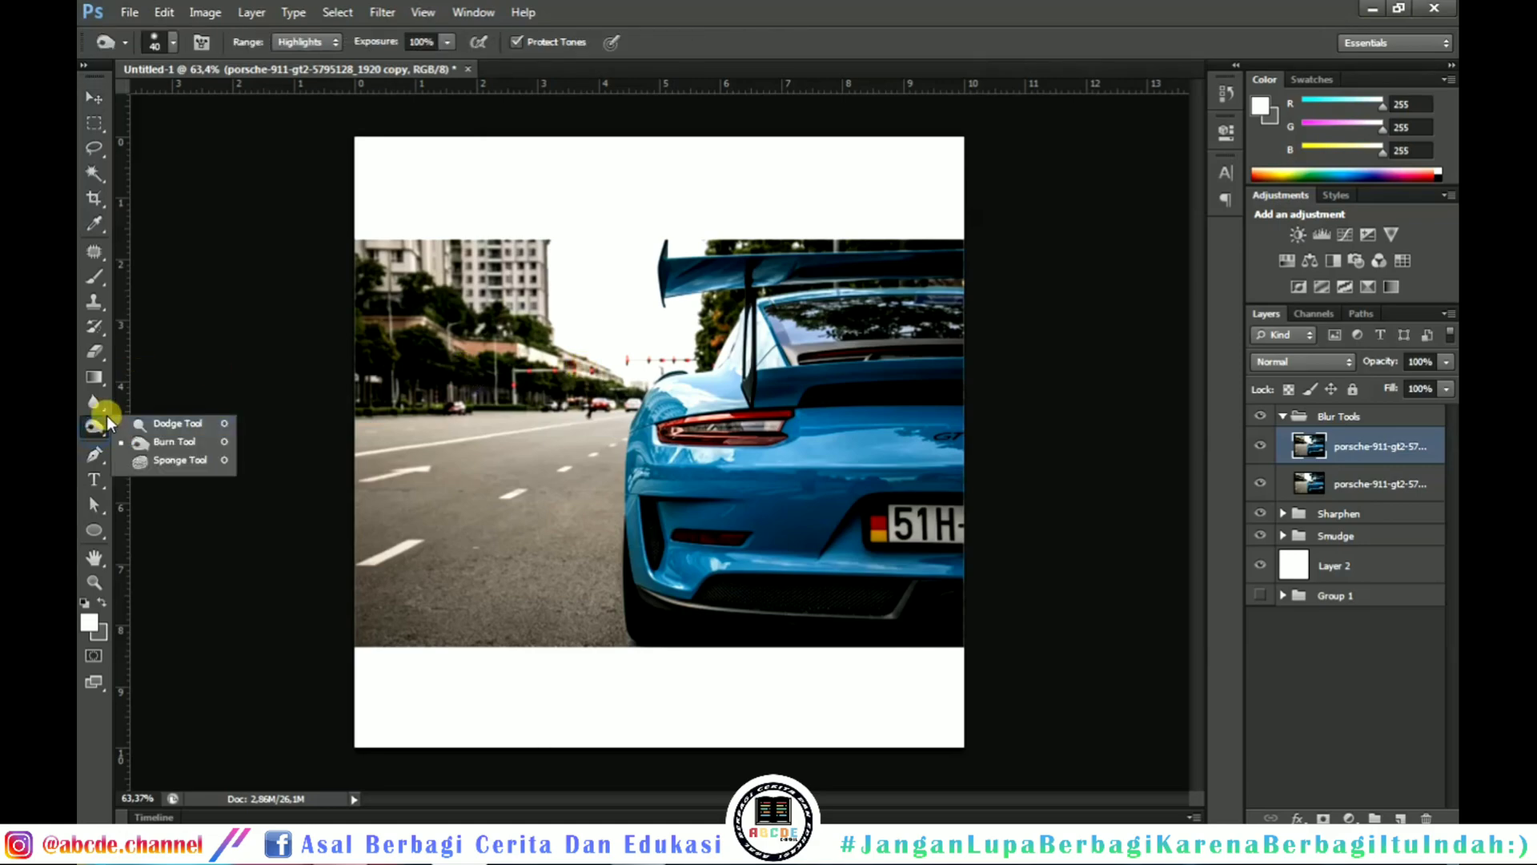
pyautogui.click(103, 405)
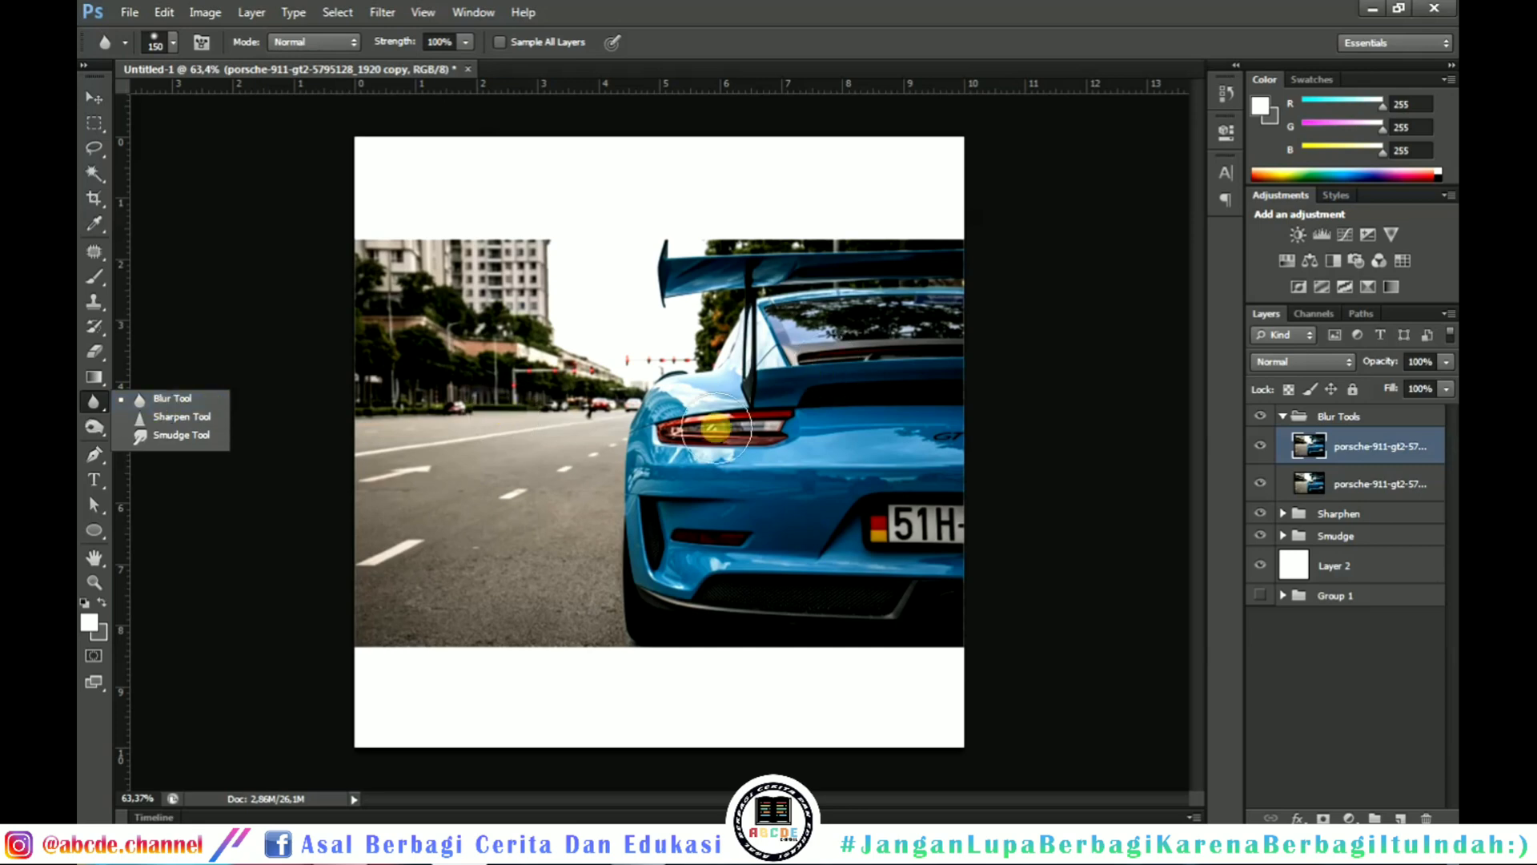
# - Blur the buildings and trees in the street background with the Blur tool on the upper car photo layer in the Blur Tools group
pyautogui.click(170, 398)
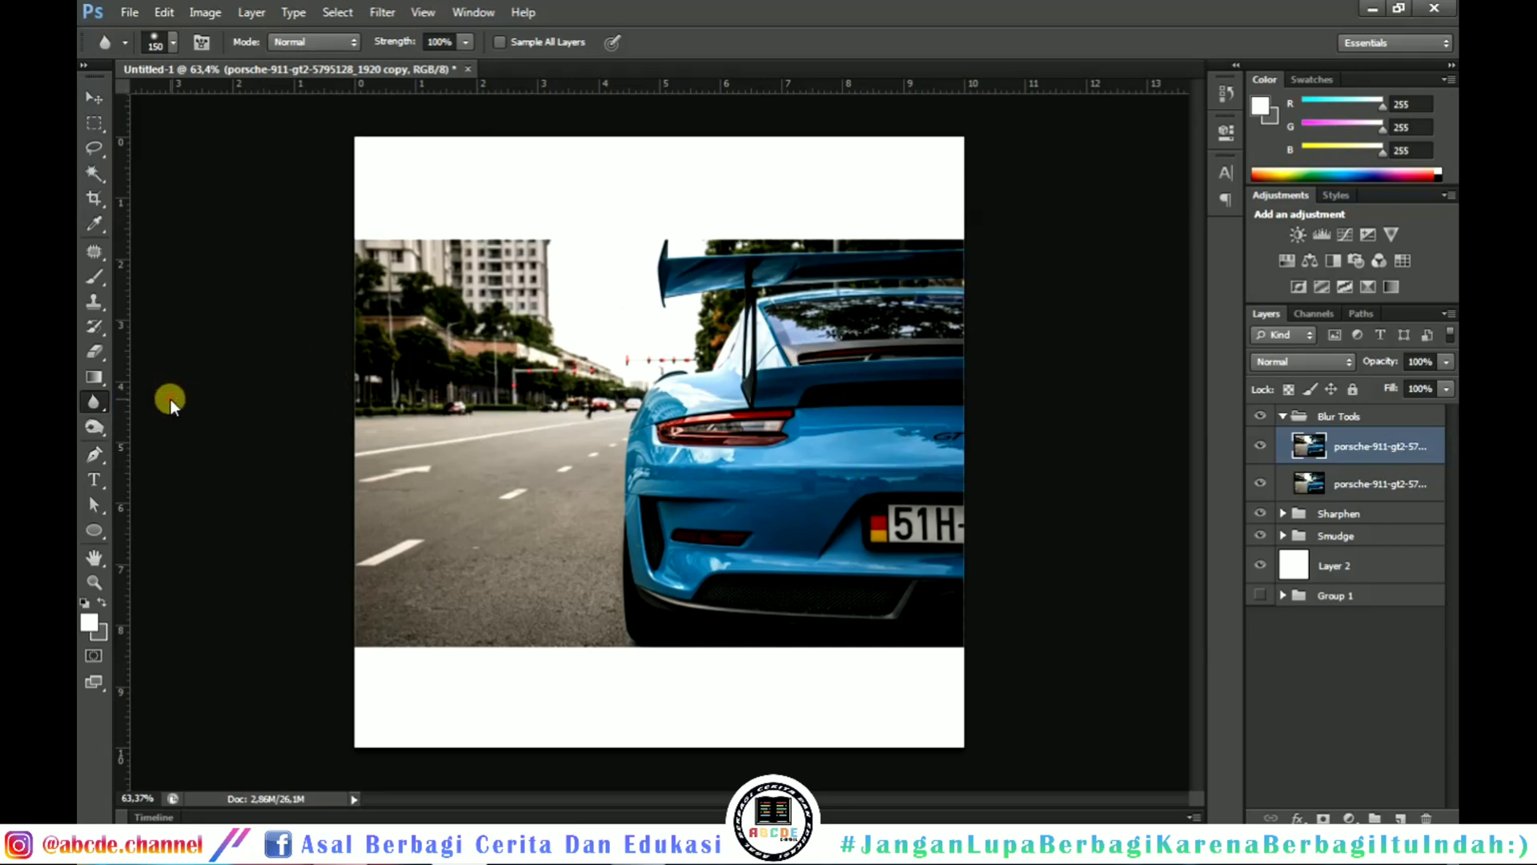
pyautogui.click(102, 399)
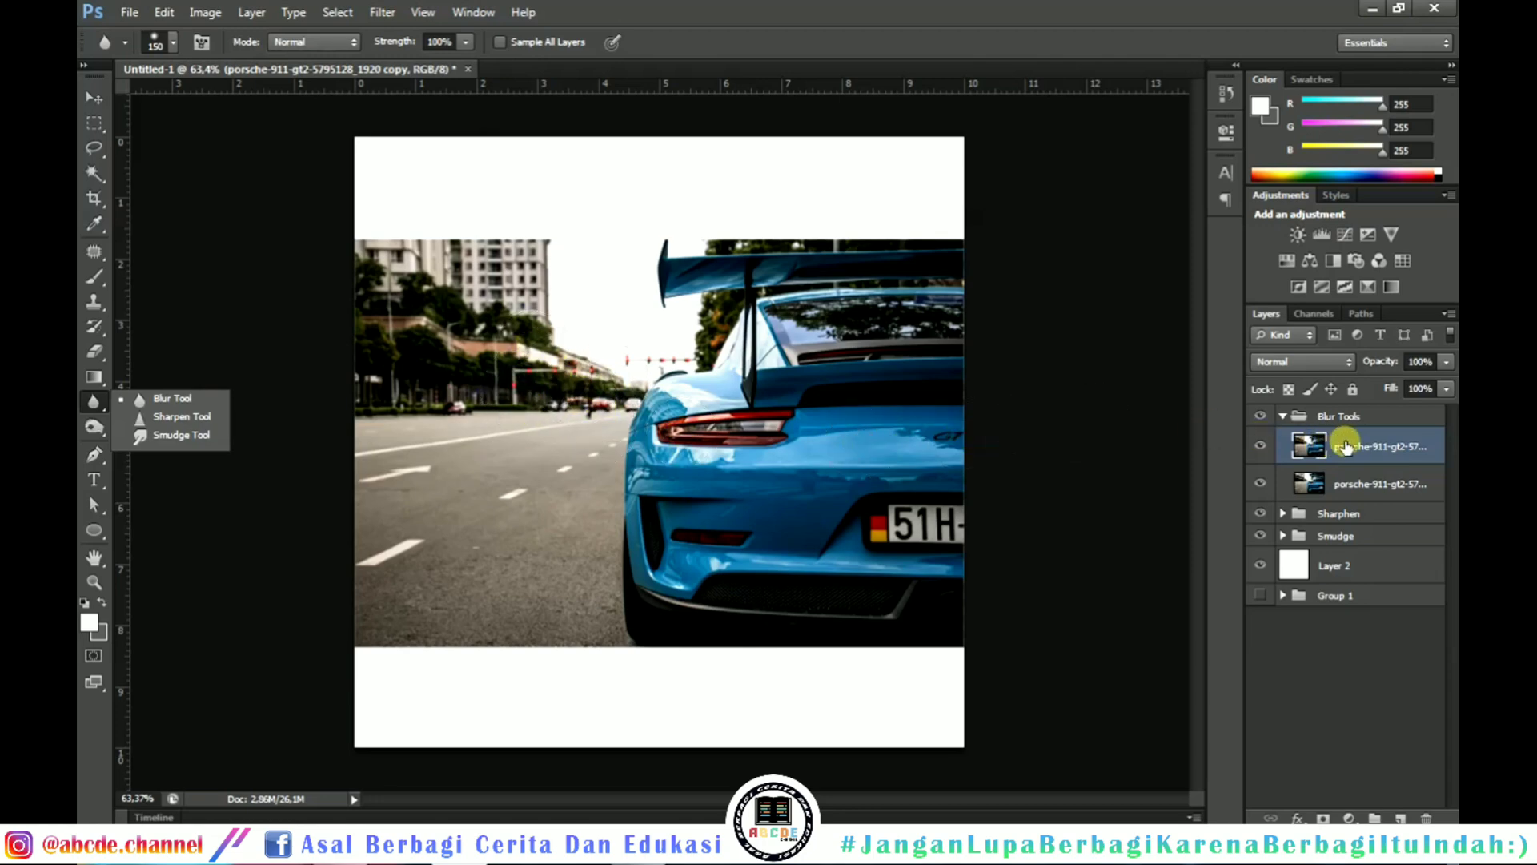
pyautogui.click(1369, 458)
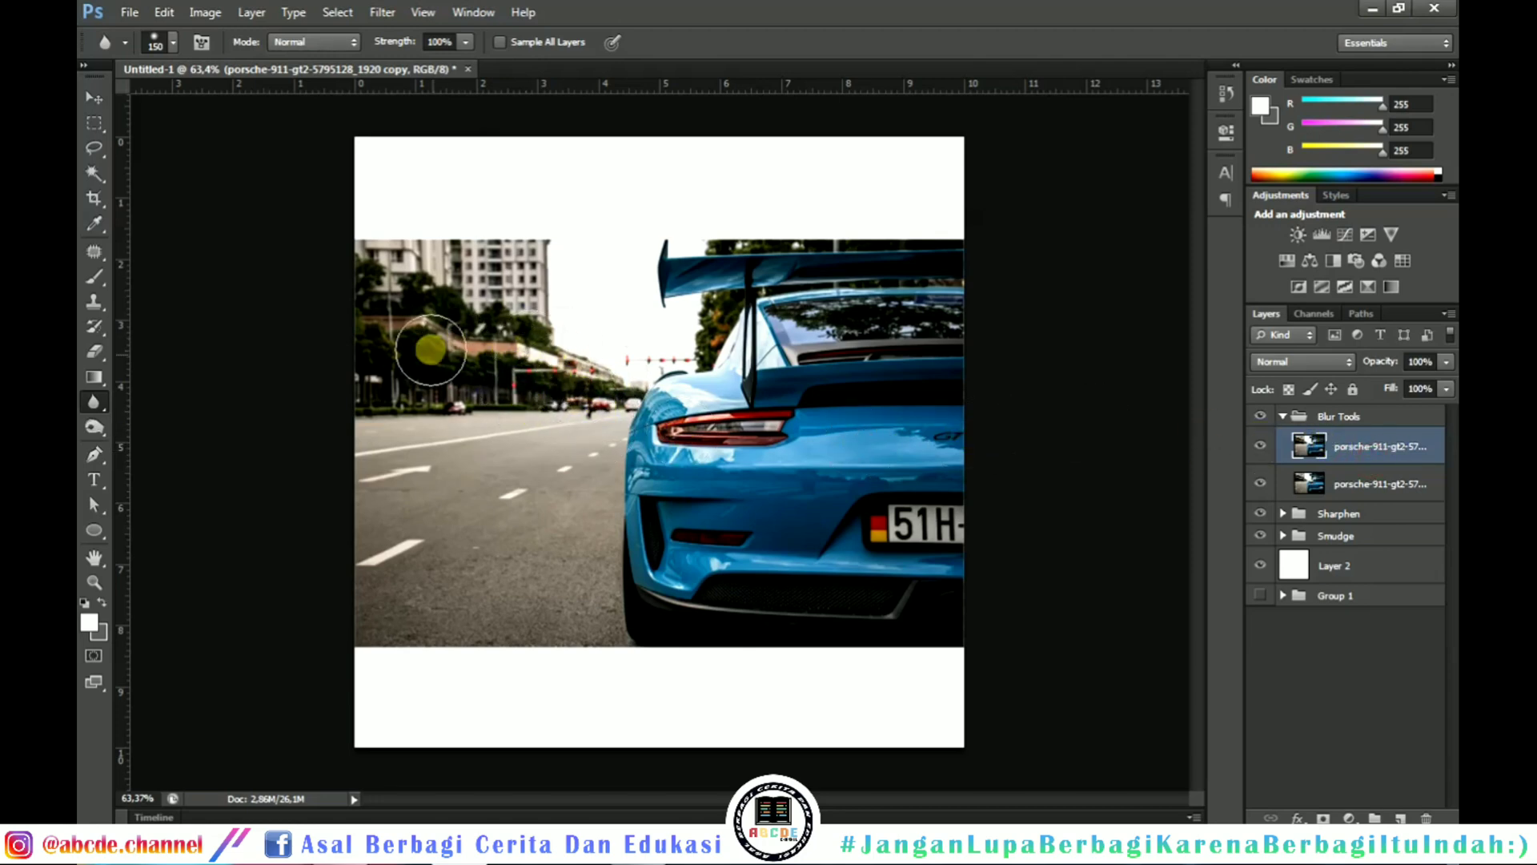
pyautogui.click(1260, 446)
pyautogui.click(1260, 446)
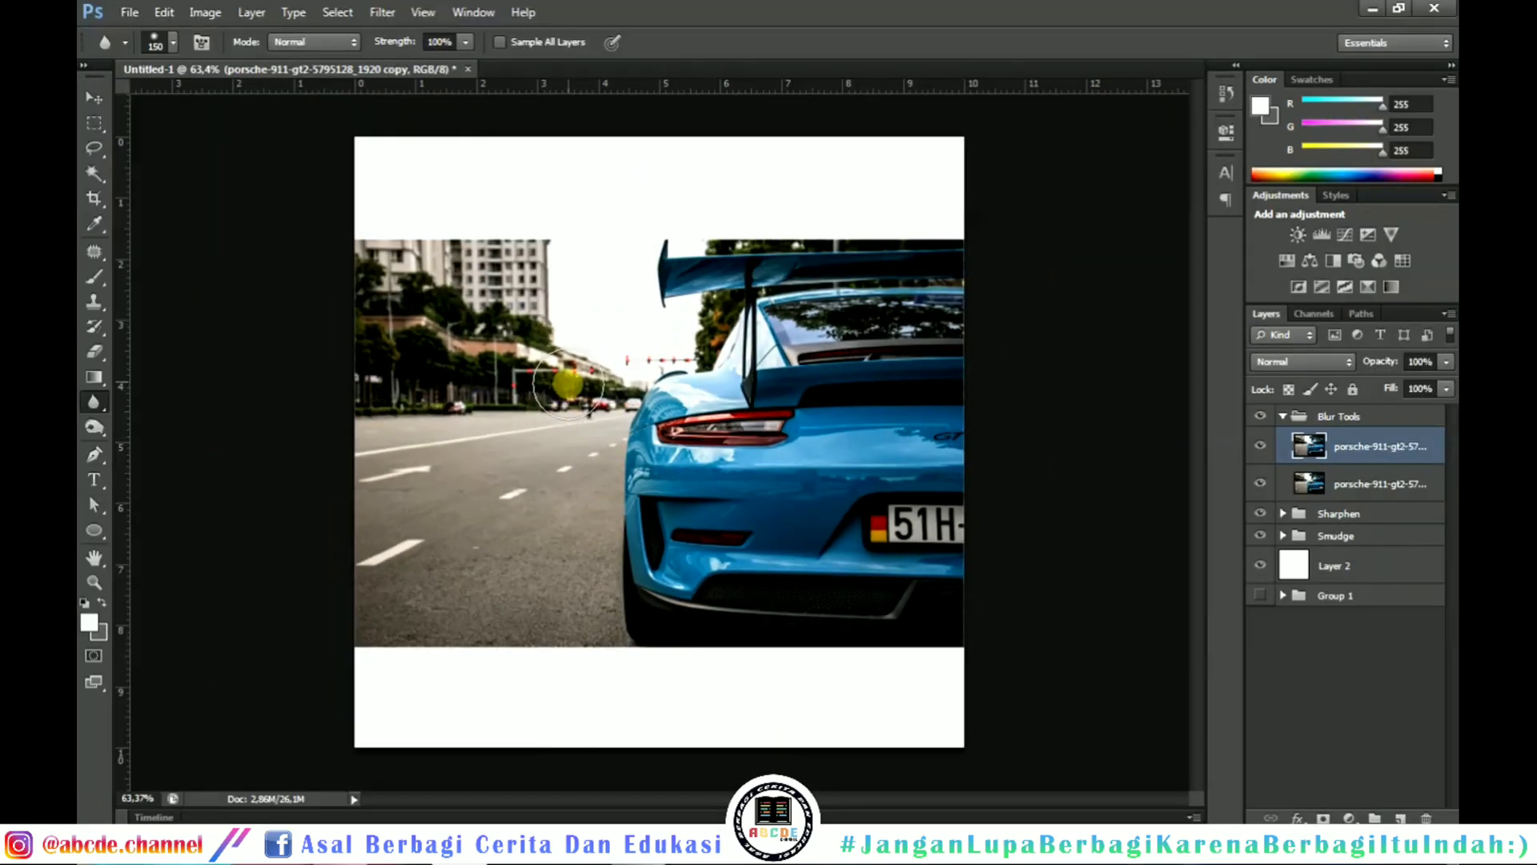
pyautogui.moveTo(519, 329)
pyautogui.mouseDown()
pyautogui.moveTo(425, 302)
pyautogui.moveTo(510, 283)
pyautogui.mouseUp()
pyautogui.hotkey('alt', ']')
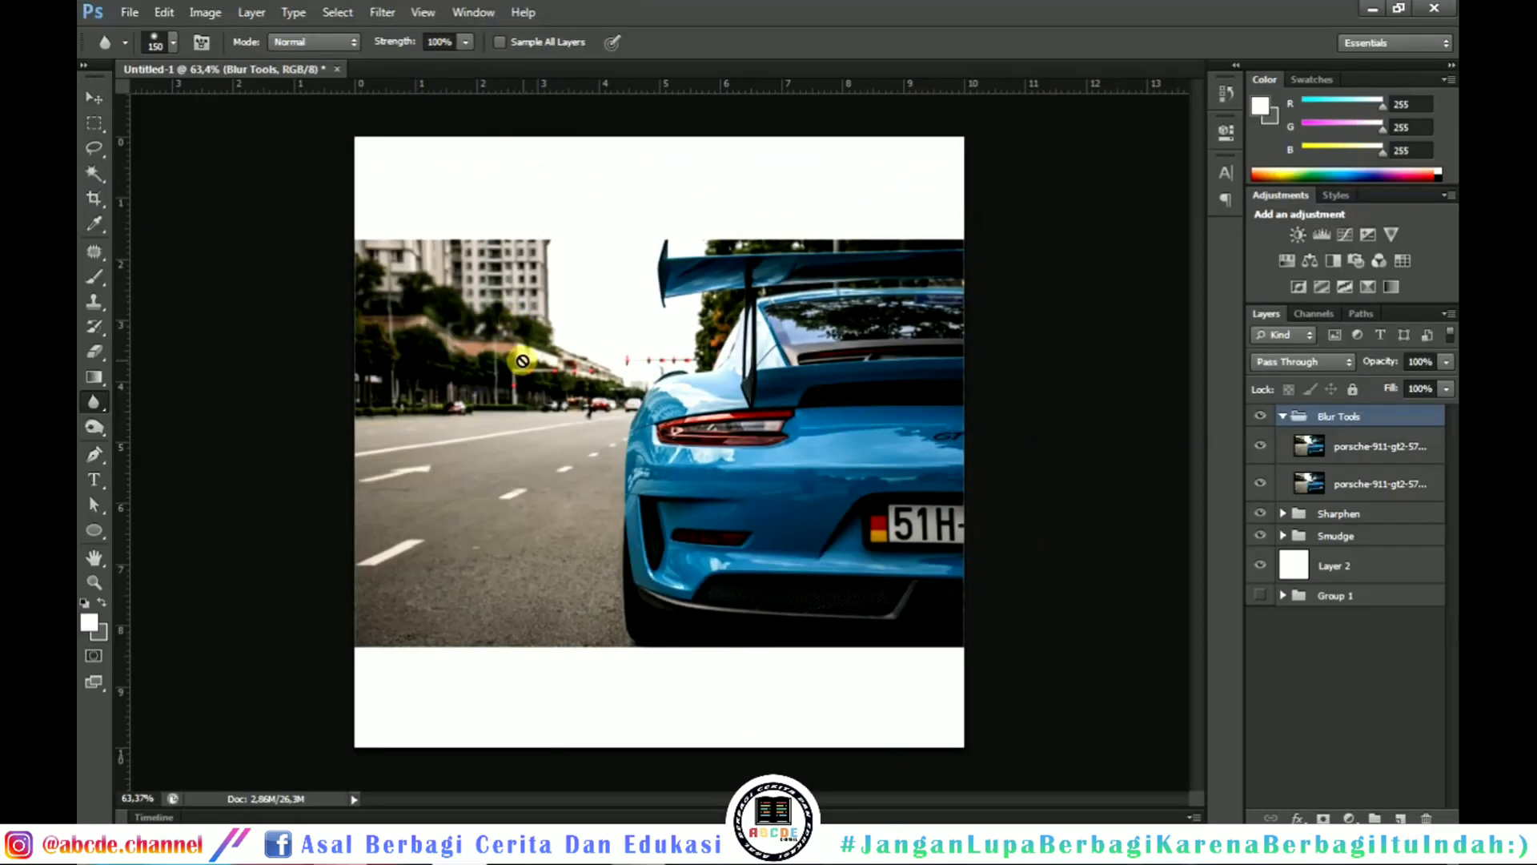
pyautogui.click(1353, 450)
pyautogui.moveTo(412, 343)
pyautogui.mouseDown()
pyautogui.moveTo(432, 373)
pyautogui.moveTo(495, 312)
pyautogui.moveTo(494, 286)
pyautogui.moveTo(575, 335)
pyautogui.moveTo(561, 360)
pyautogui.moveTo(334, 390)
pyautogui.moveTo(333, 415)
pyautogui.moveTo(419, 340)
pyautogui.moveTo(386, 263)
pyautogui.mouseUp()
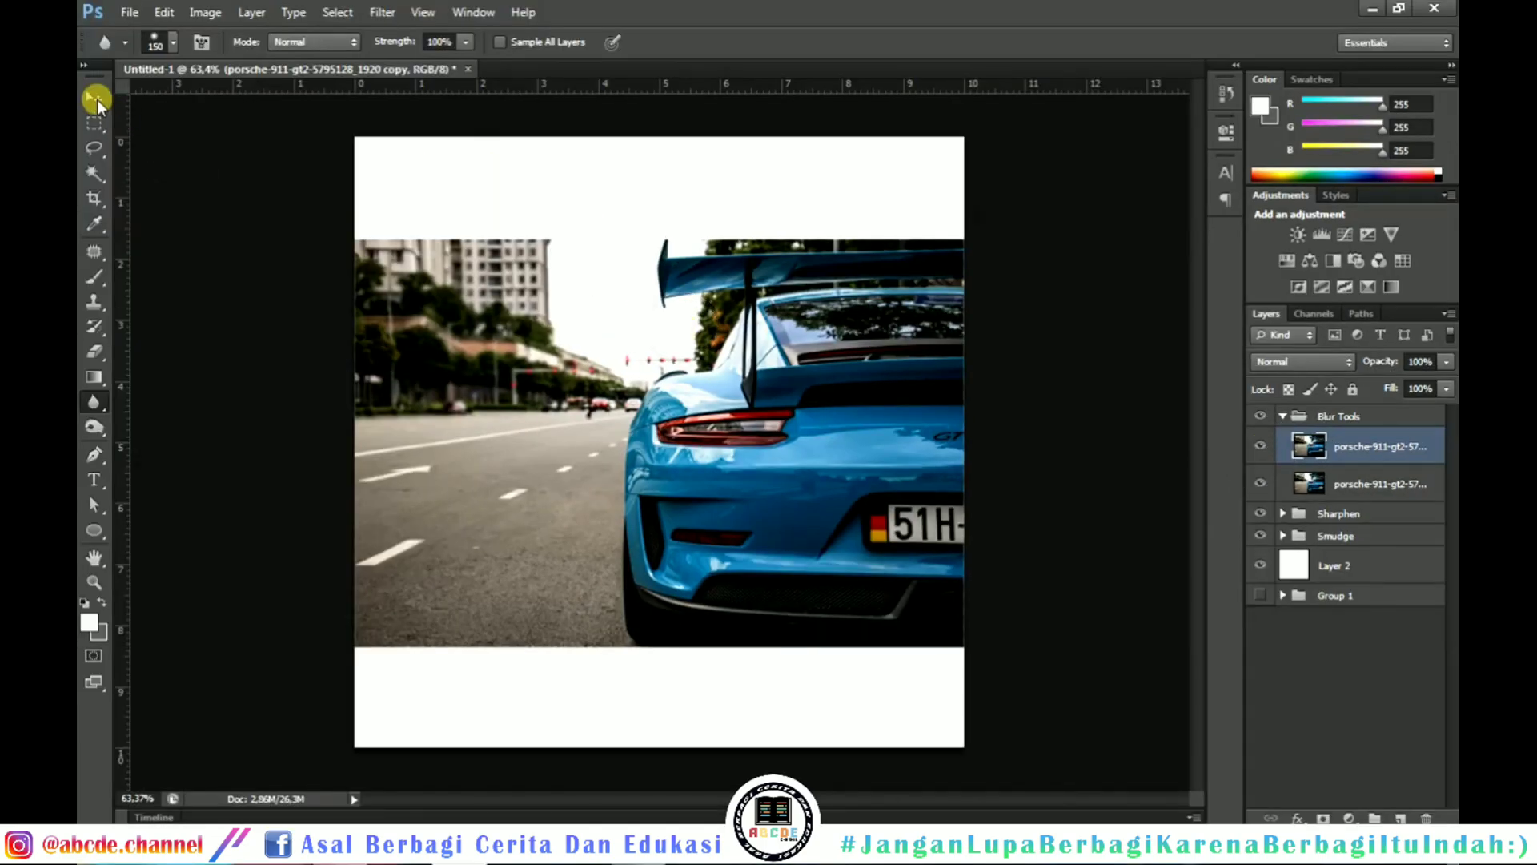
# - Compare the blurred photo with the original by toggling the visibility of the upper car photo layer
pyautogui.click(96, 99)
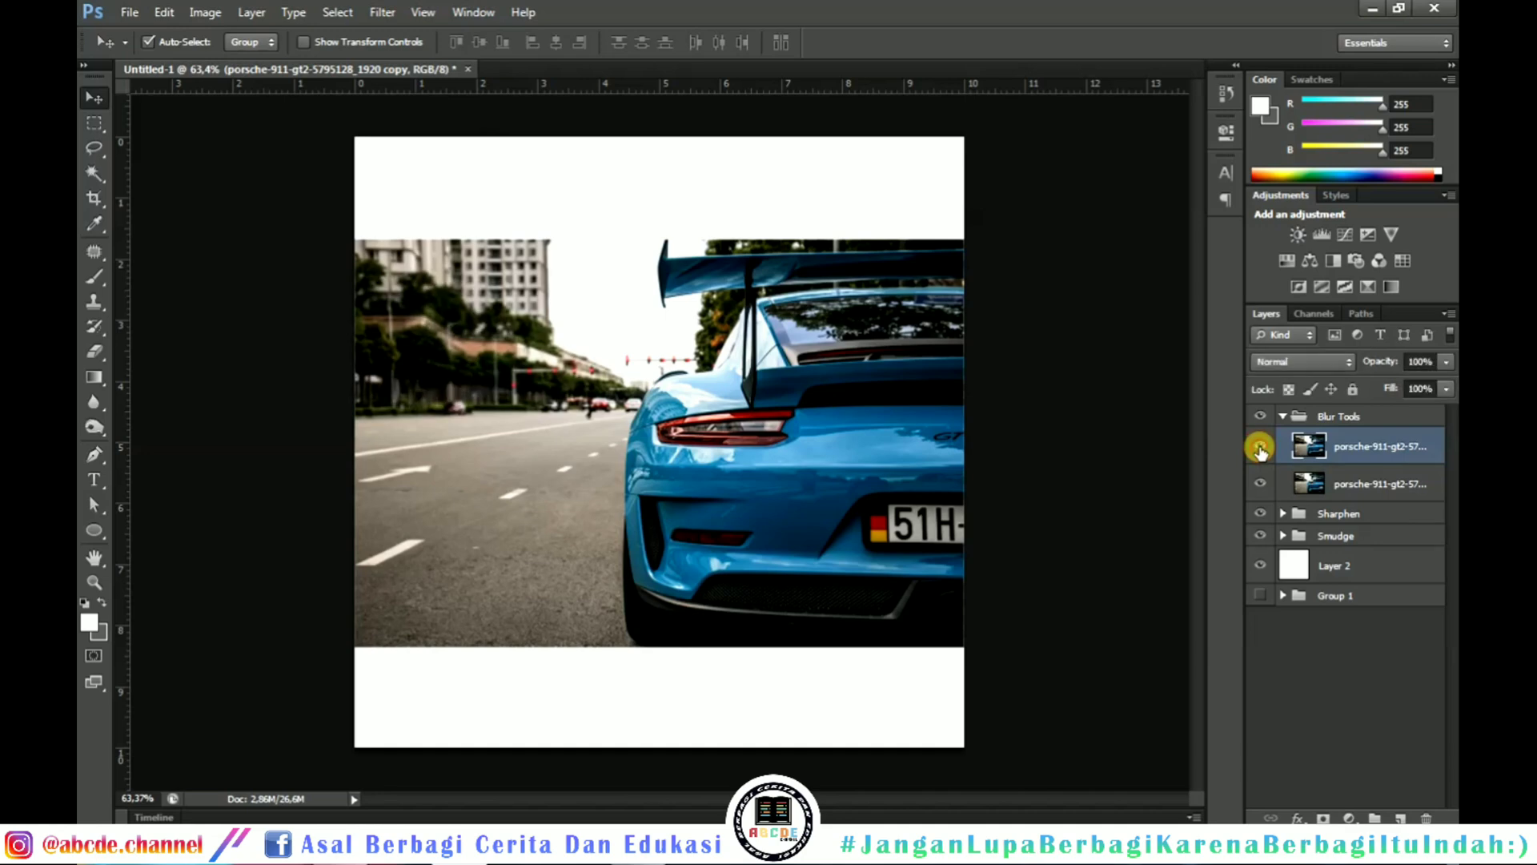
pyautogui.click(1260, 448)
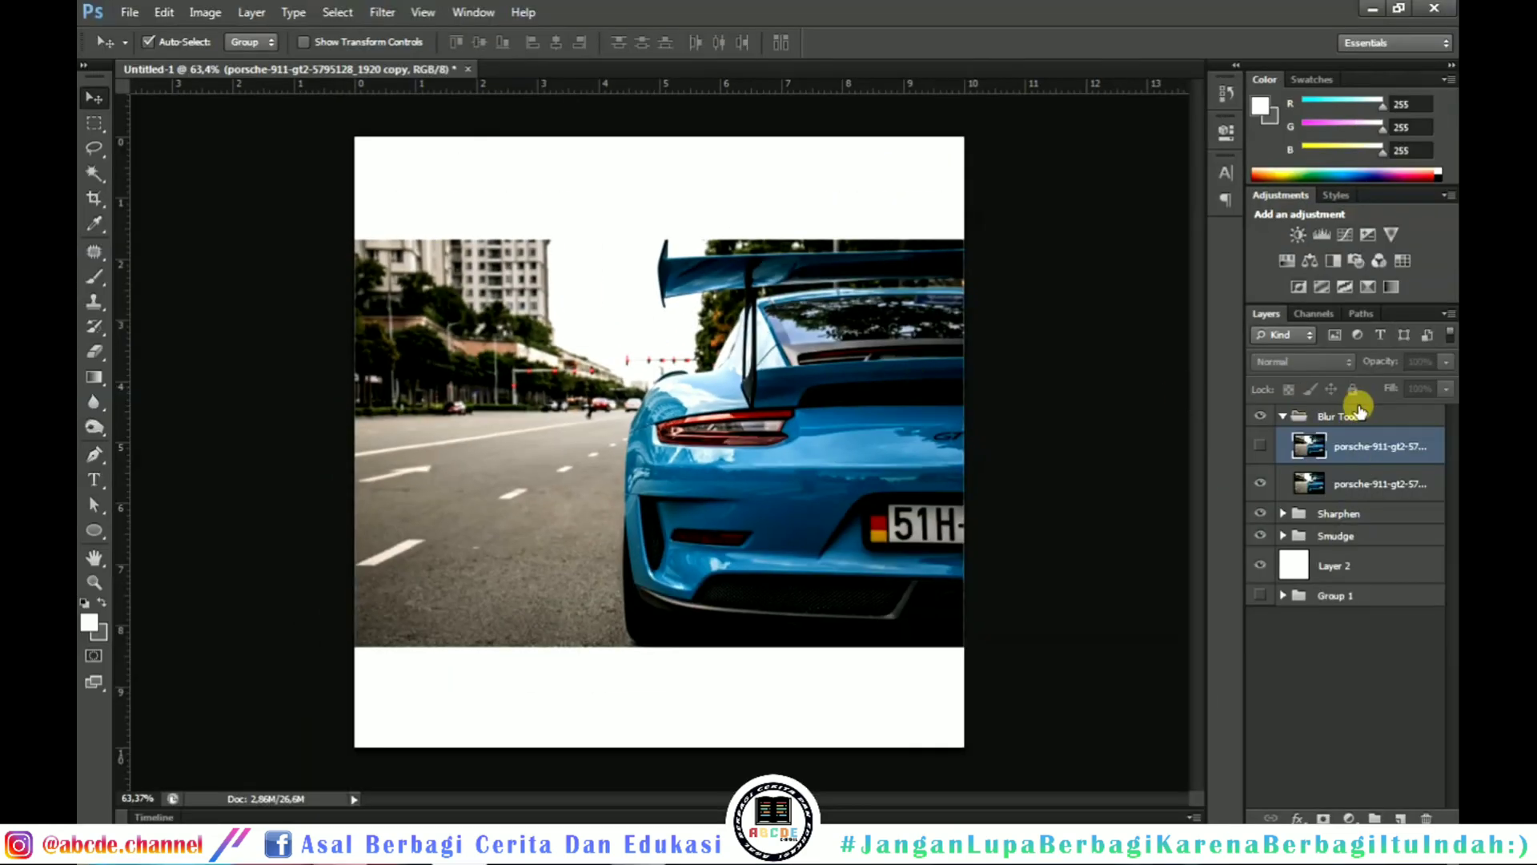
pyautogui.click(1263, 445)
pyautogui.click(1263, 446)
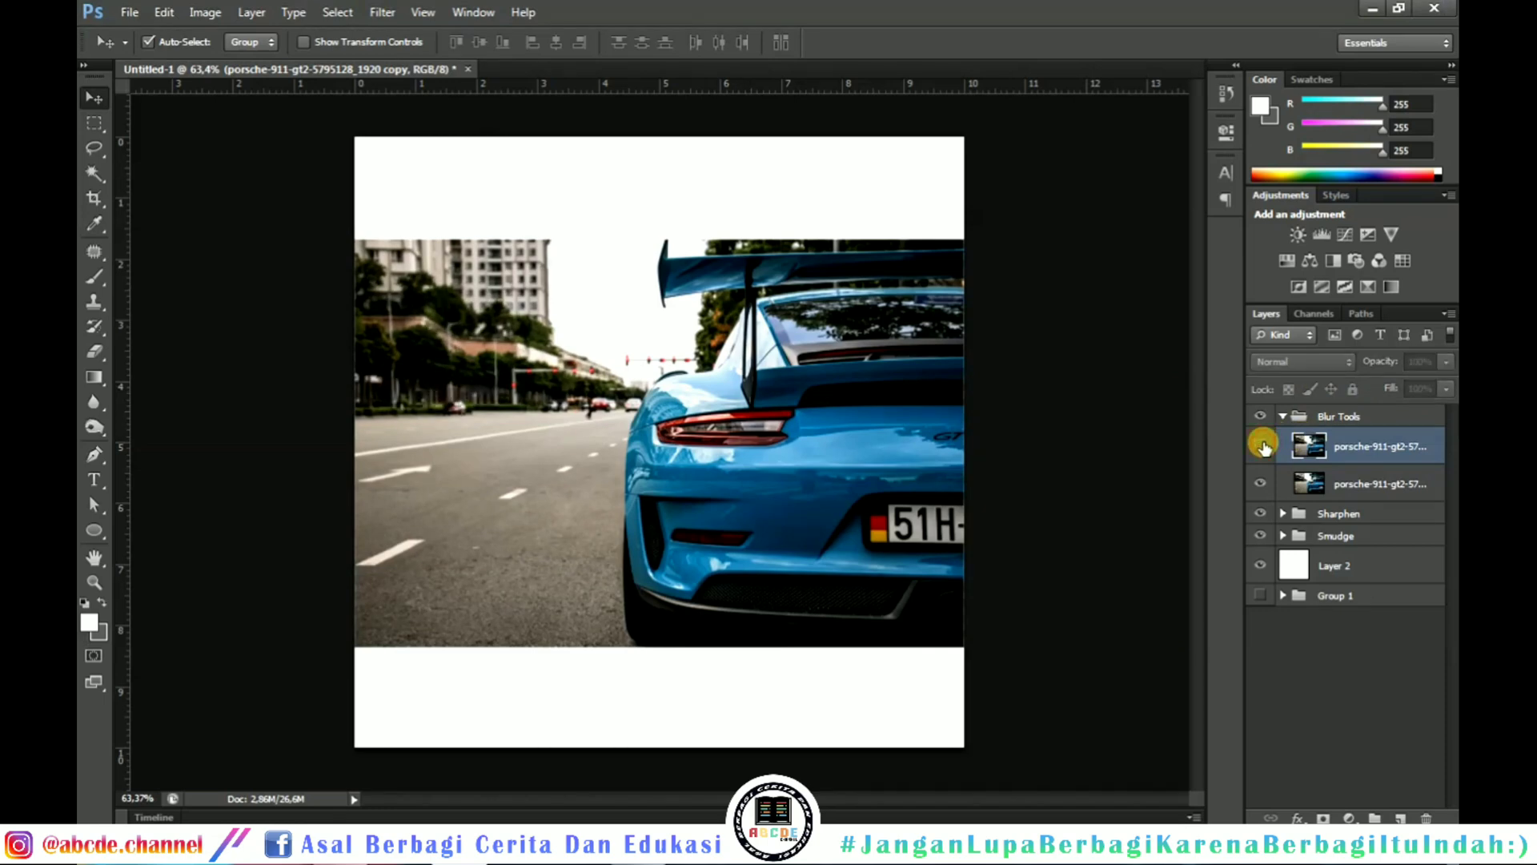
pyautogui.click(1263, 446)
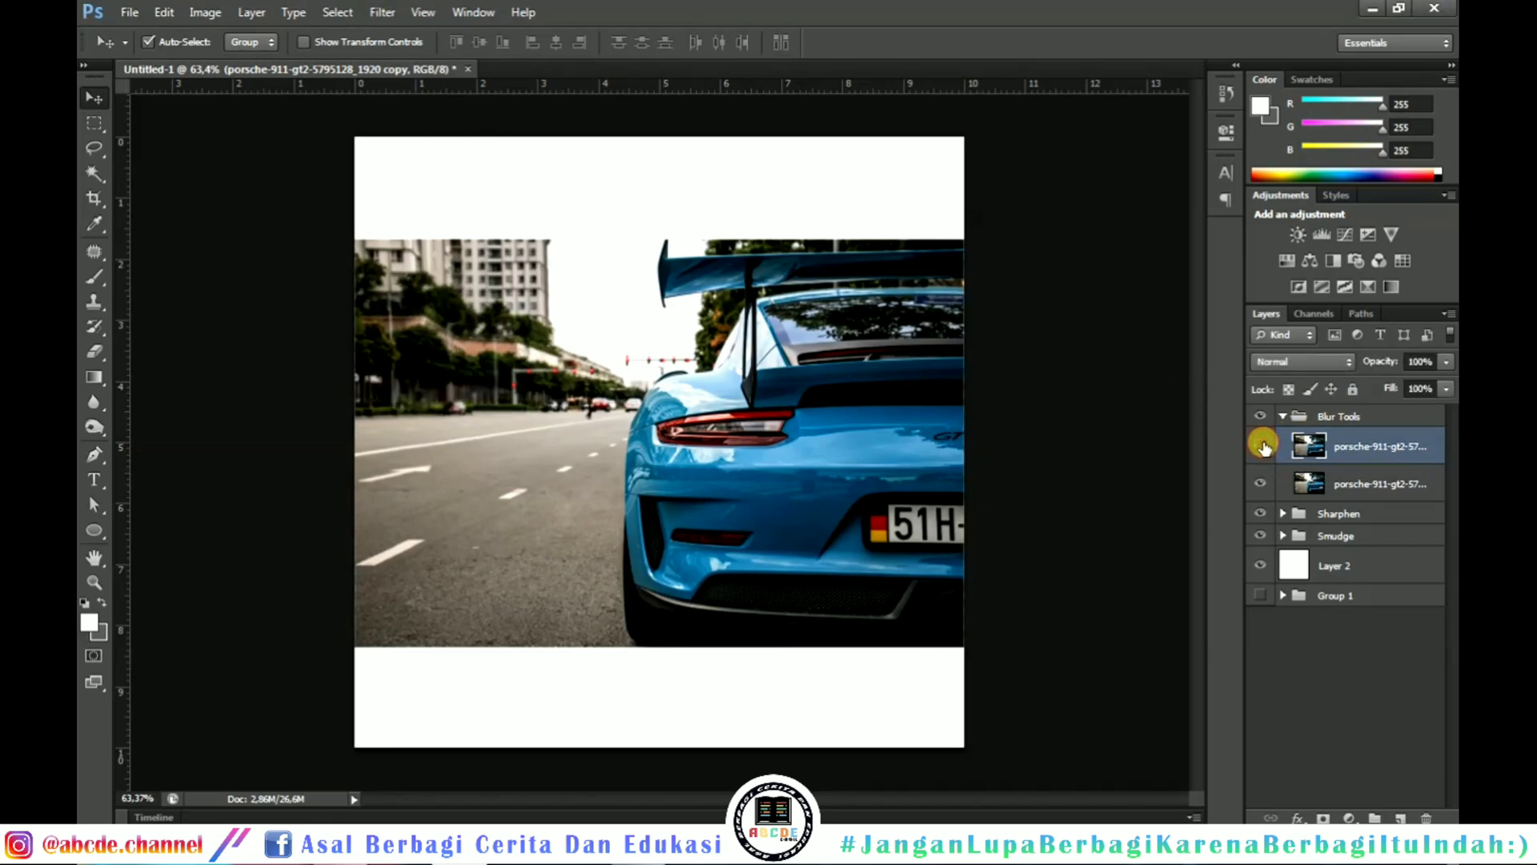
pyautogui.click(1263, 446)
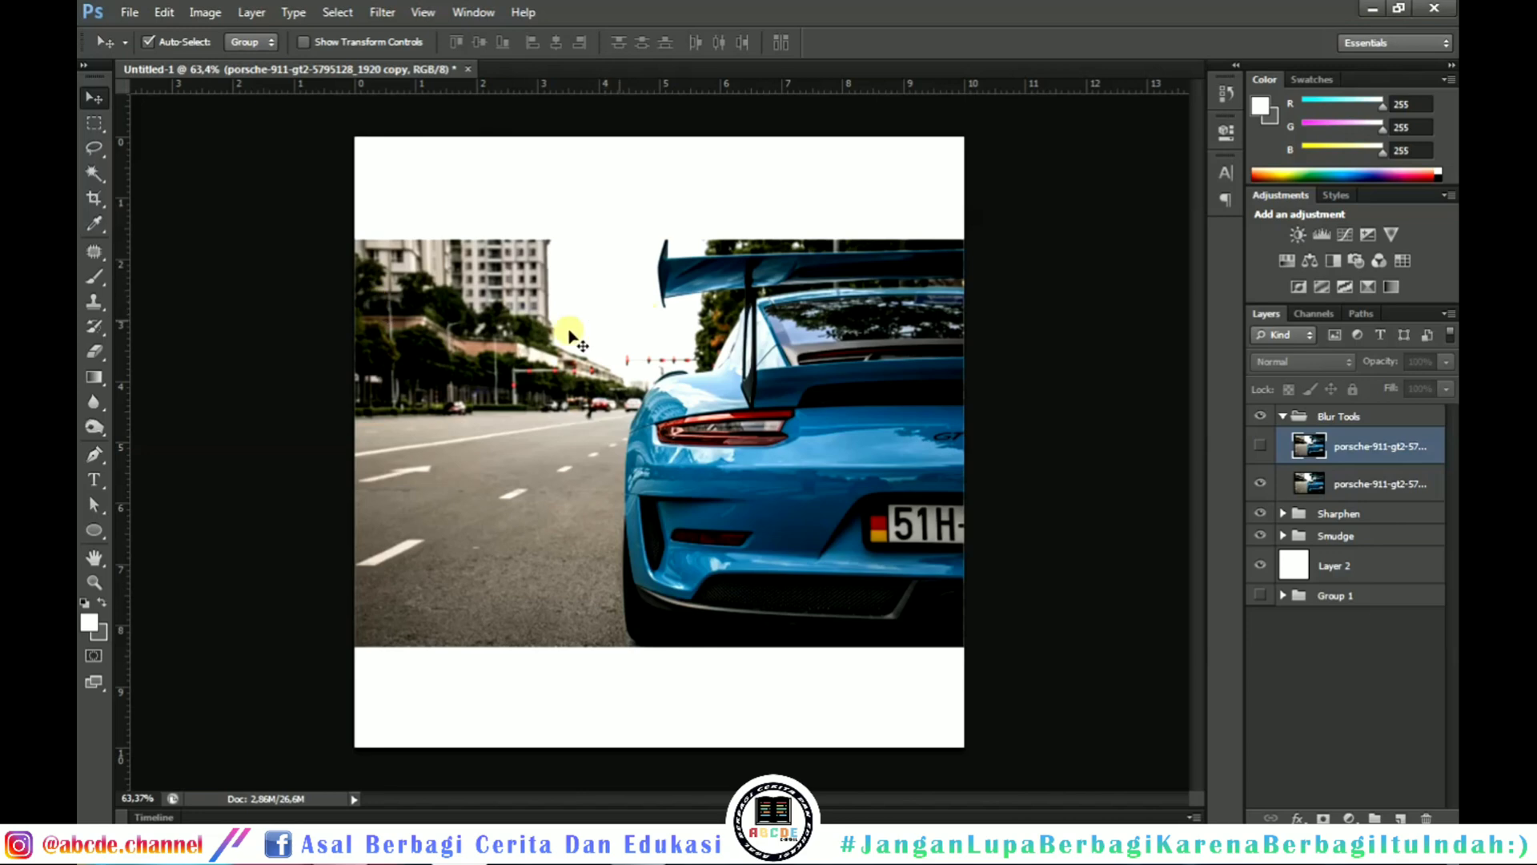
# - Activate the Pen tool and make the upper car photo layer visible and selected
pyautogui.click(96, 452)
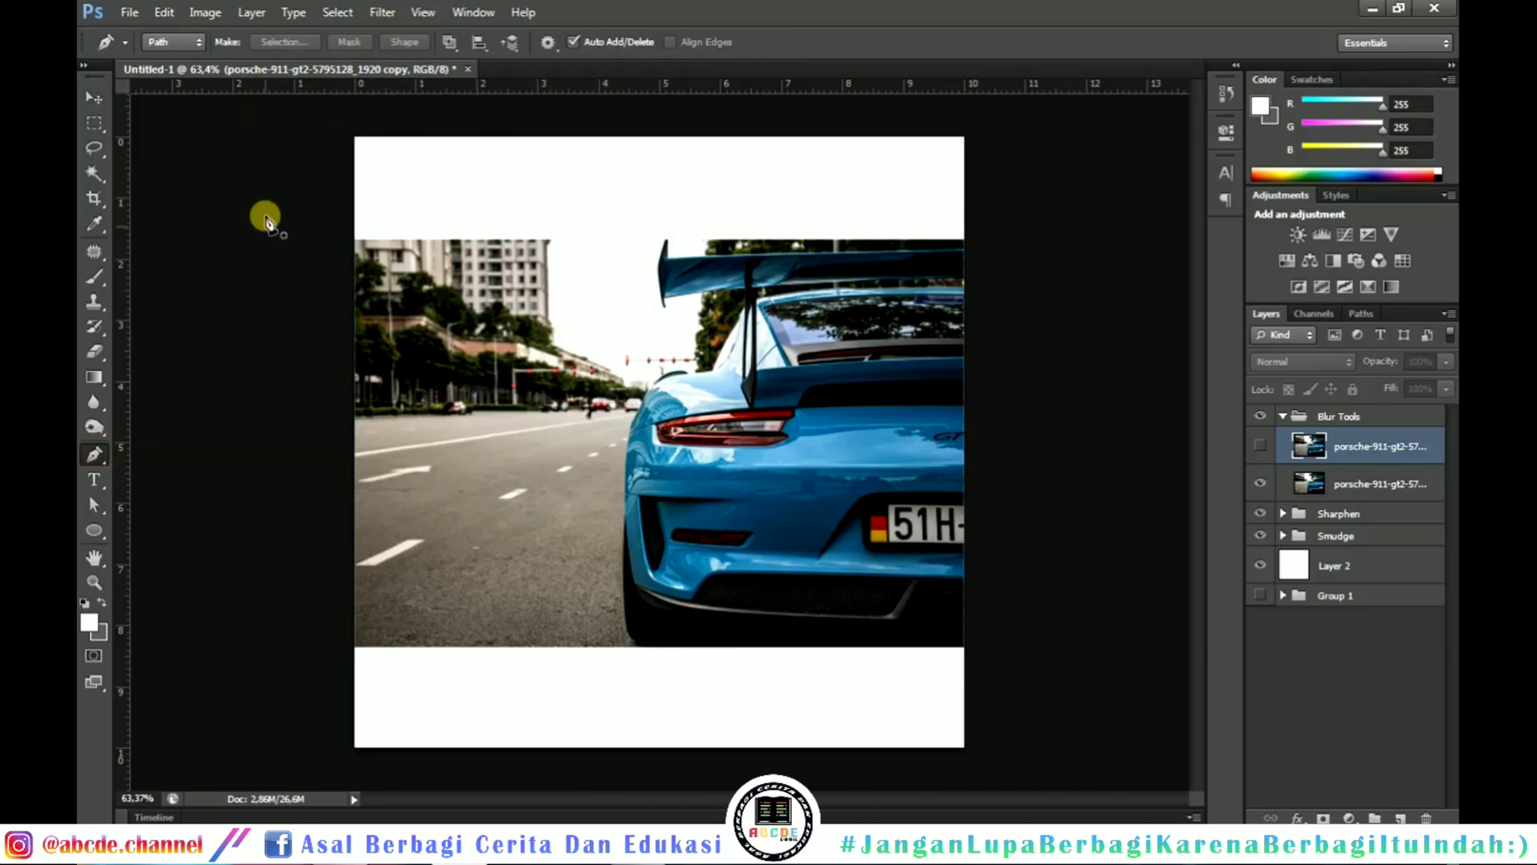
pyautogui.click(1357, 485)
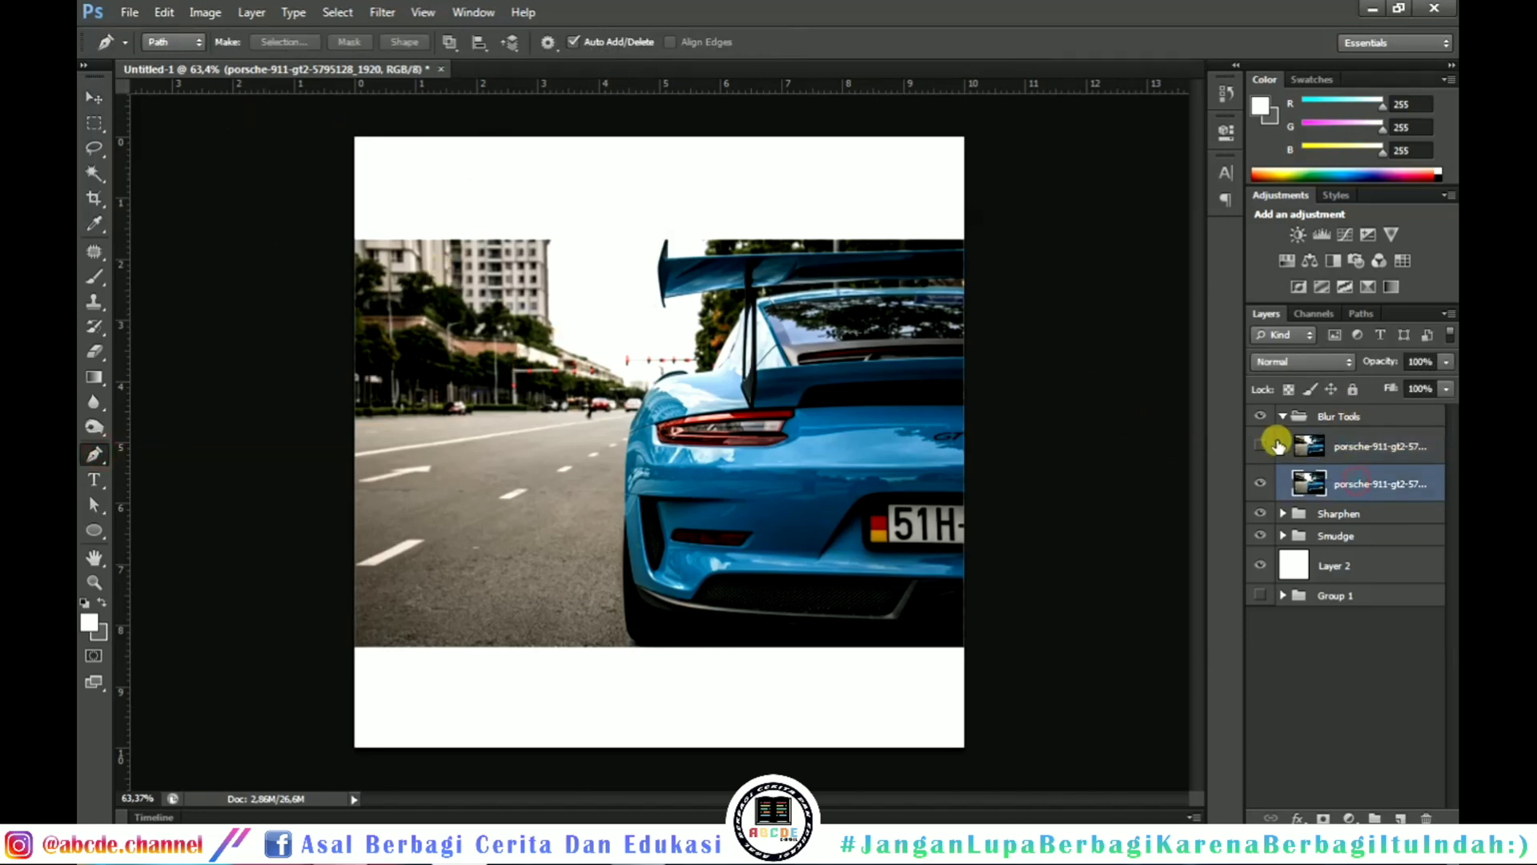
pyautogui.click(1372, 443)
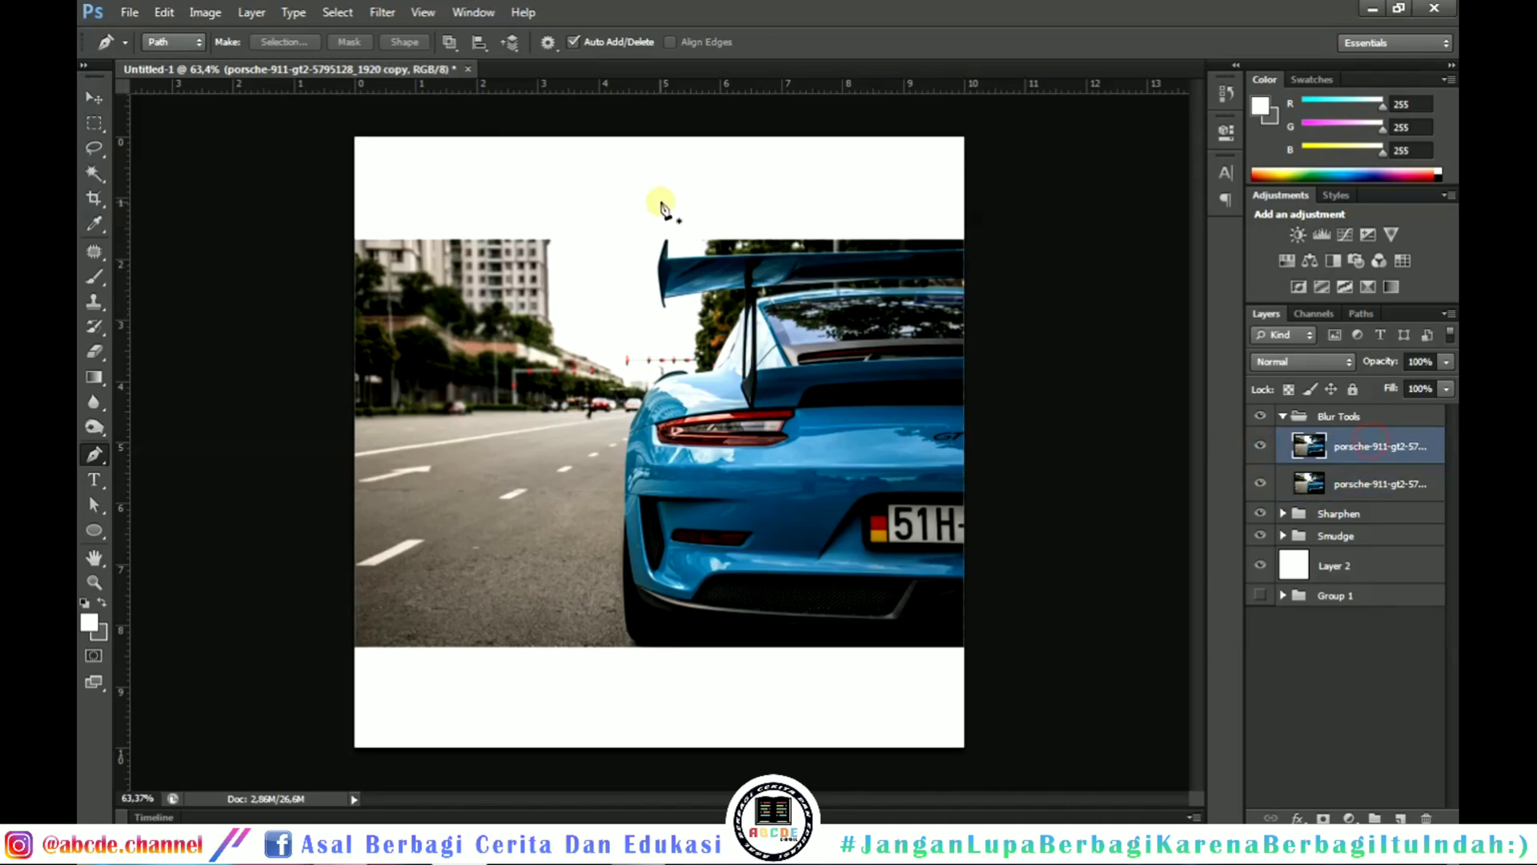
# - Trace a Pen path from the spoiler's upper left tip along its underside and down the car's rear window edge to the fender
pyautogui.scroll(3, 753, 260)
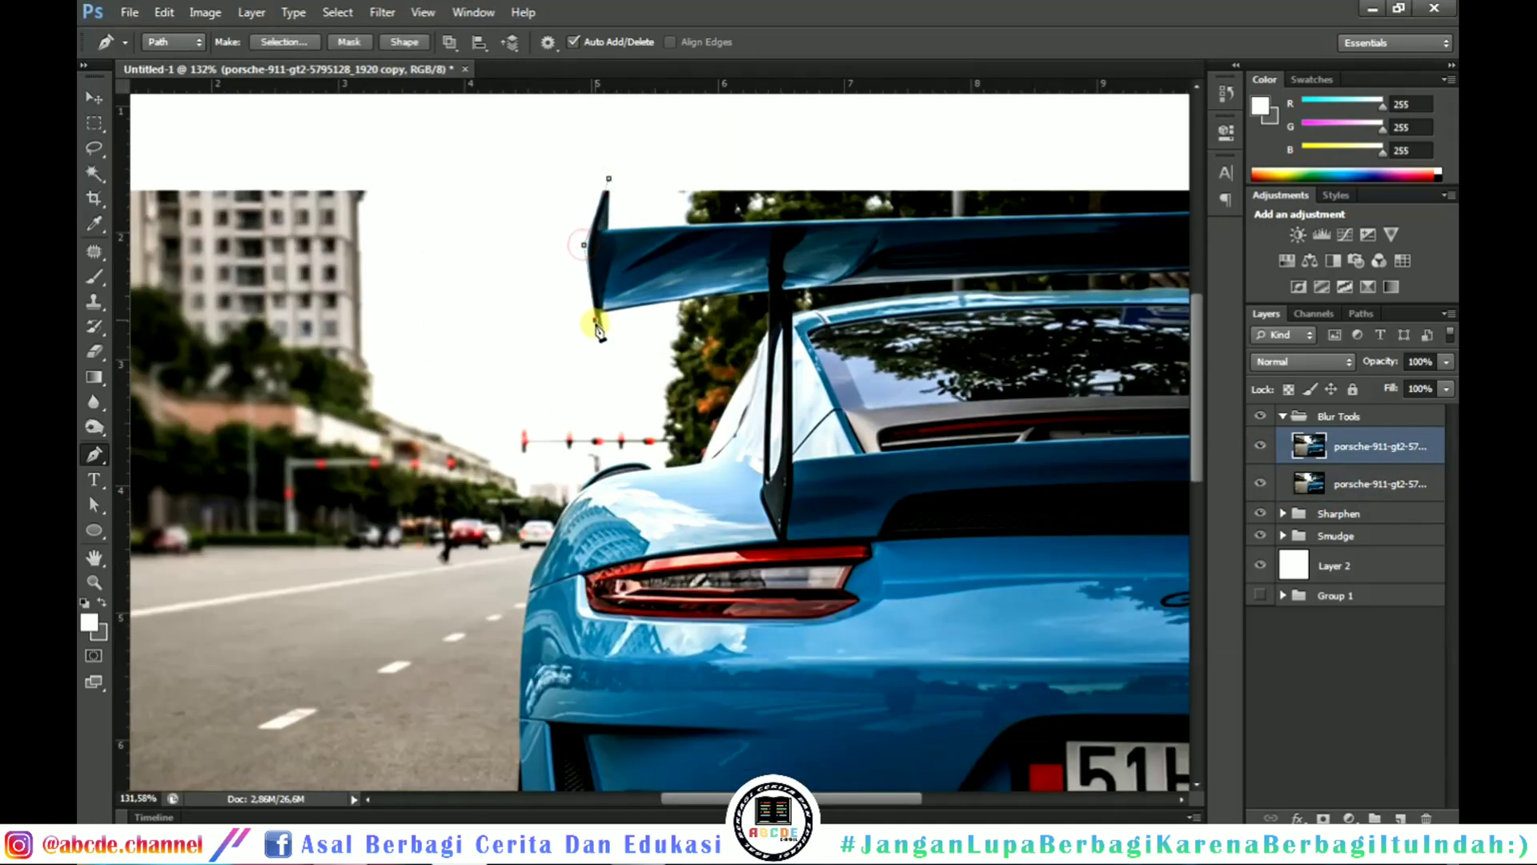
pyautogui.click(610, 353)
pyautogui.moveTo(718, 297); pyautogui.dragTo(734, 297)
pyautogui.click(766, 300)
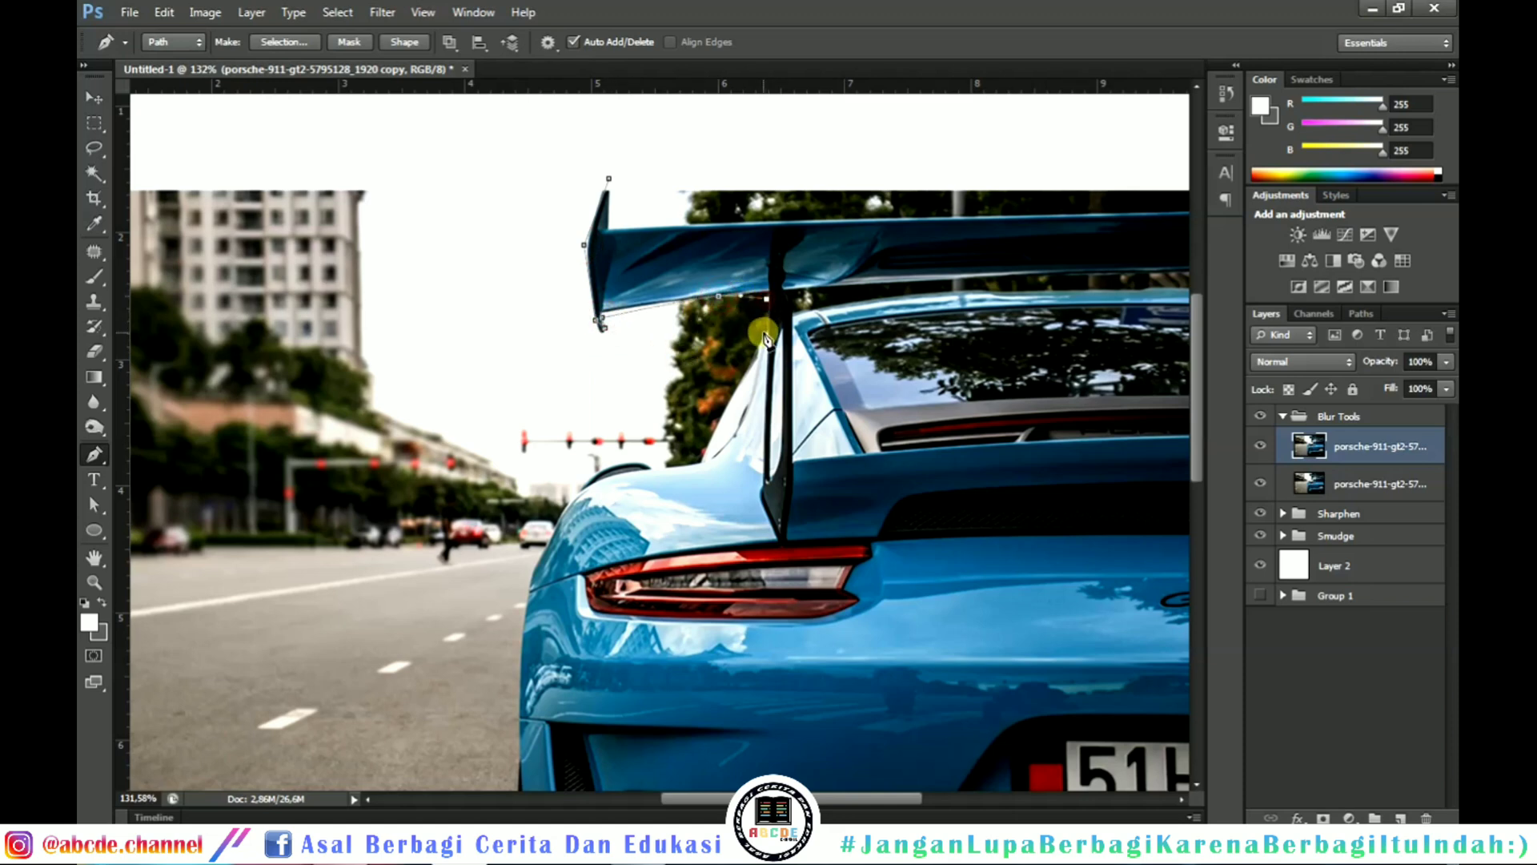
pyautogui.click(763, 332)
pyautogui.scroll(-1, 719, 387)
pyautogui.moveTo(718, 385); pyautogui.dragTo(704, 415)
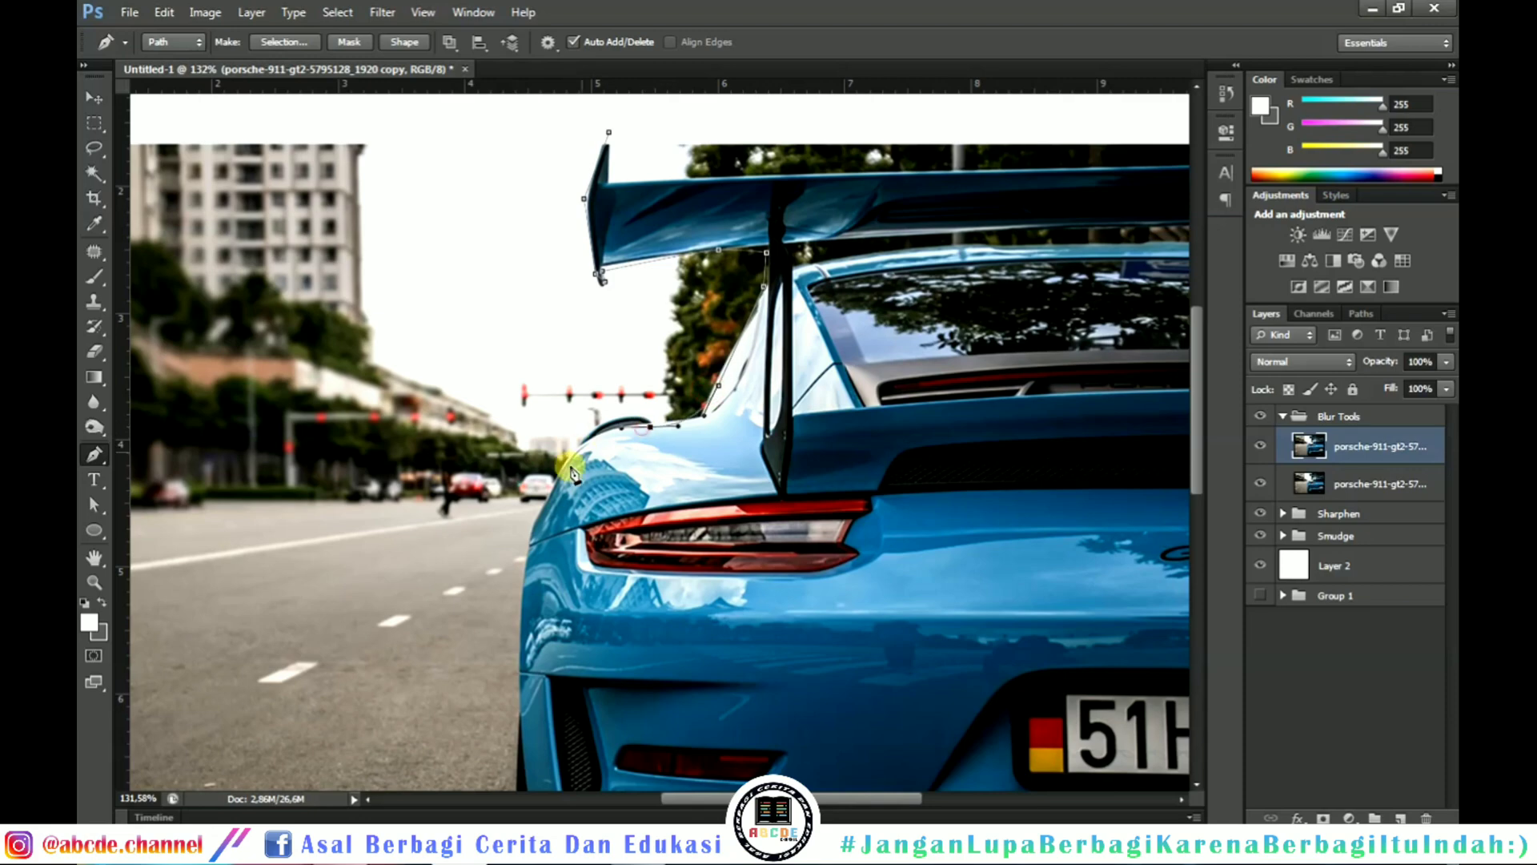
# - Continue the path down the car's left side, around the outside of the street background, and close it at the spoiler tip
pyautogui.scroll(-4, 560, 456)
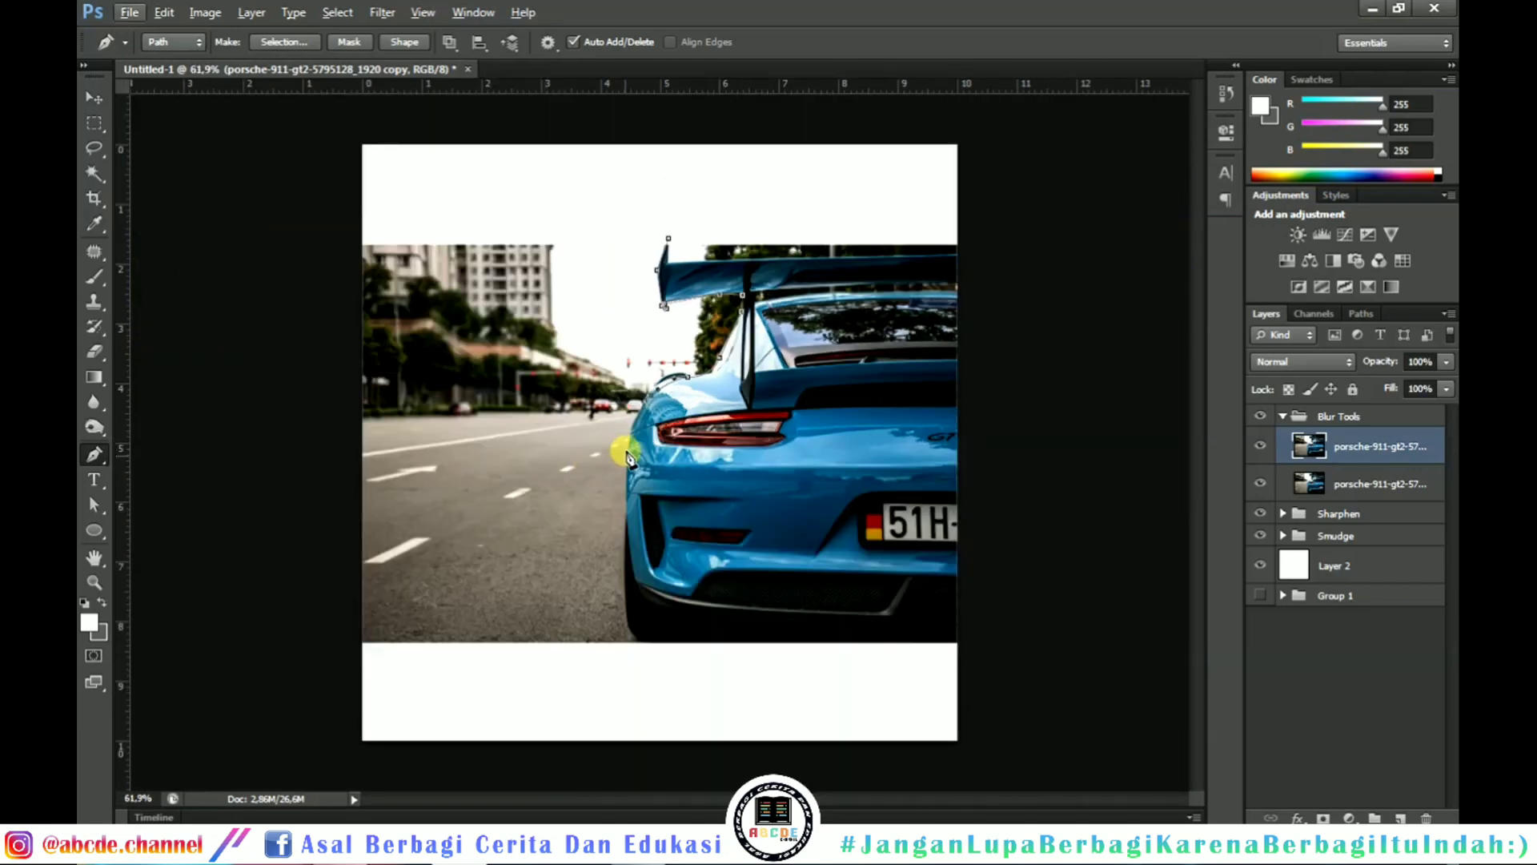
pyautogui.moveTo(606, 599); pyautogui.dragTo(610, 605)
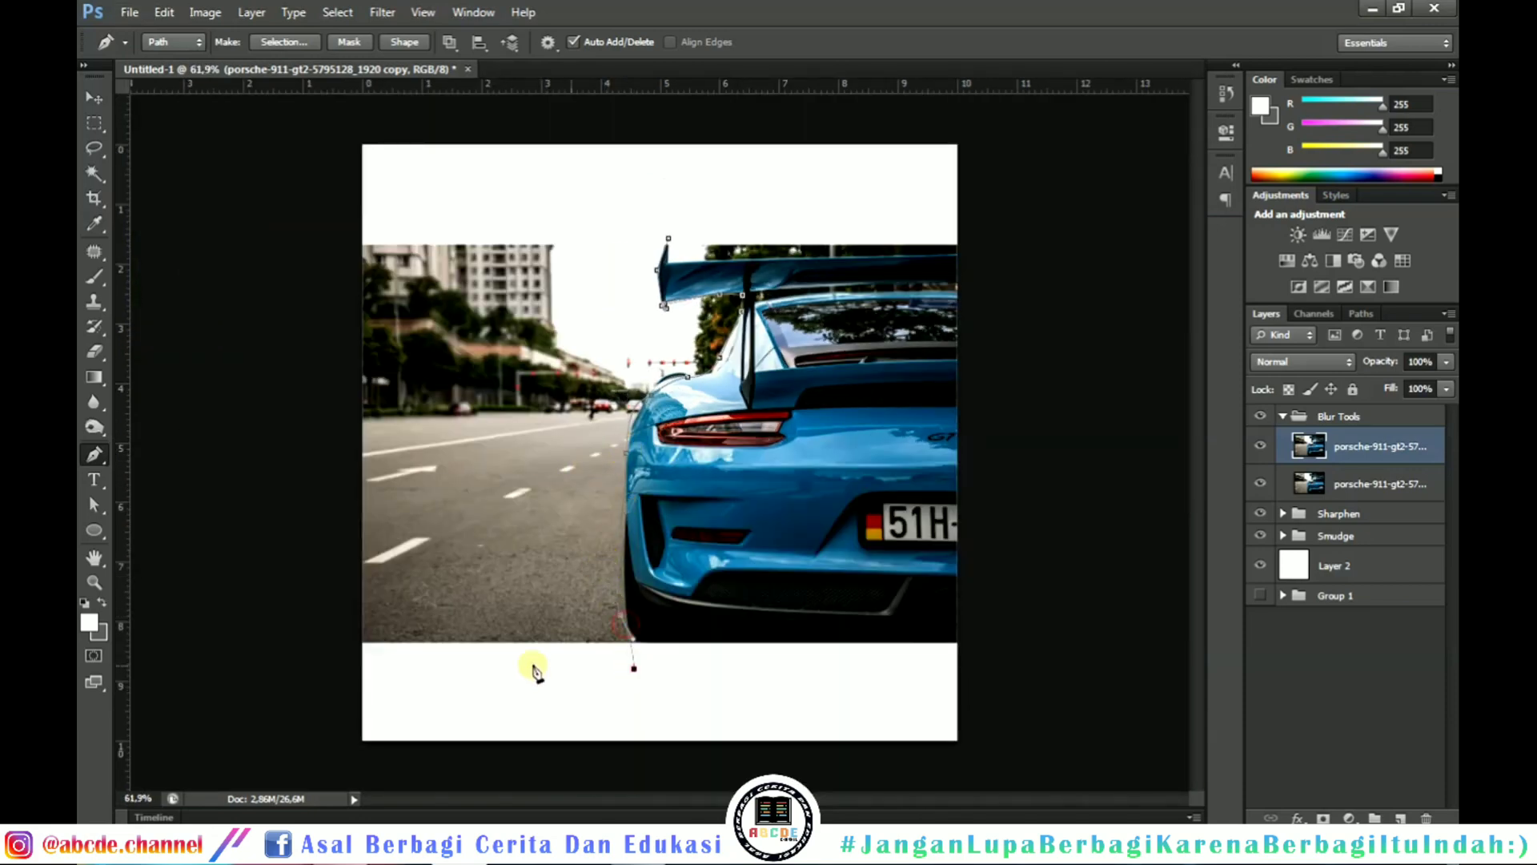
pyautogui.click(333, 638)
pyautogui.click(282, 418)
pyautogui.moveTo(277, 218); pyautogui.dragTo(311, 177)
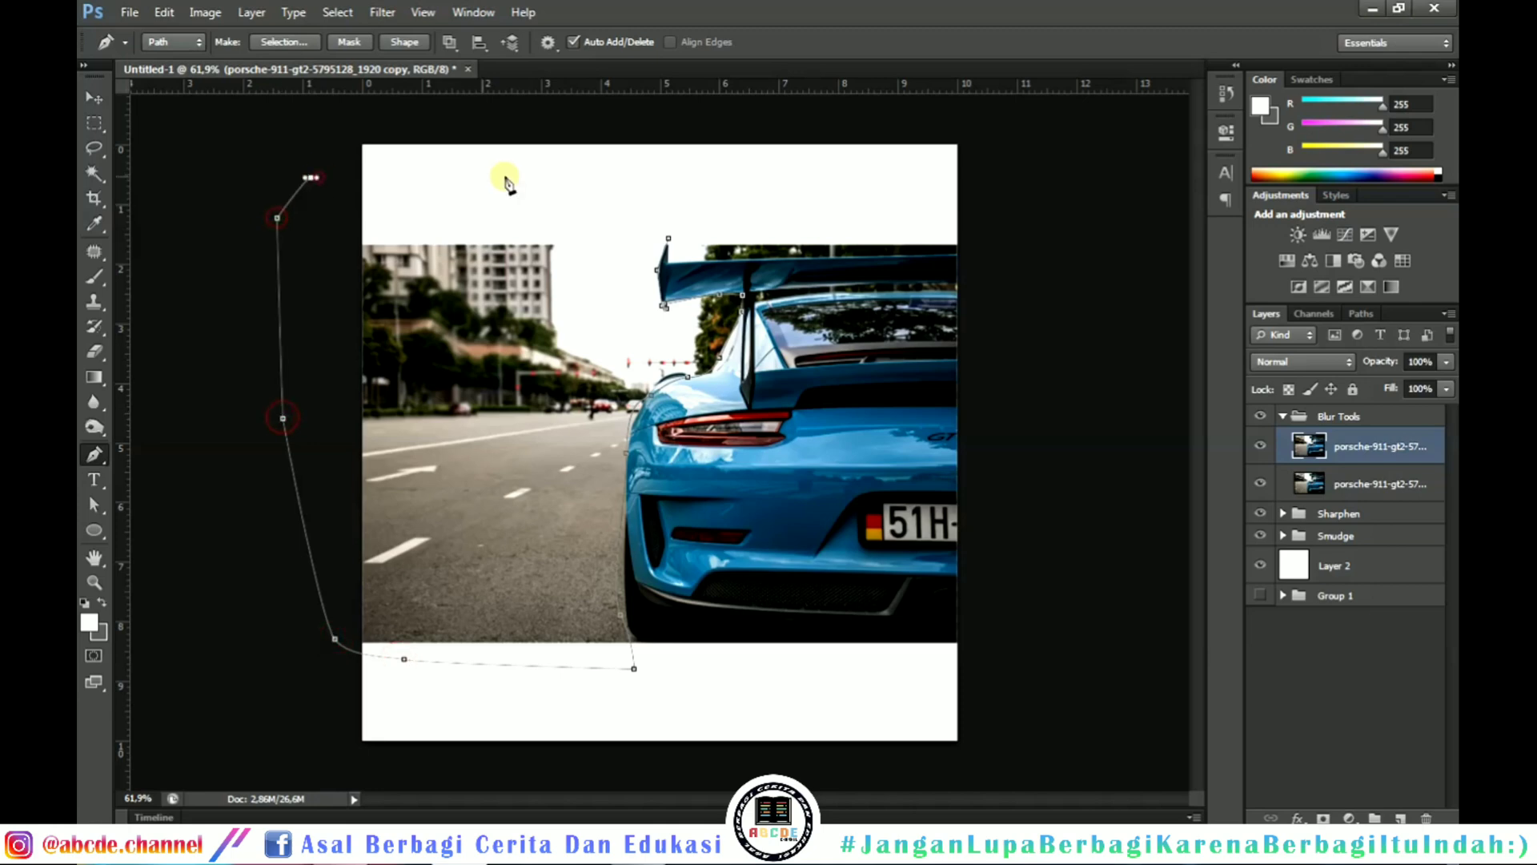
pyautogui.click(668, 240)
# - Convert the closed path around the street background into a selection
pyautogui.click(383, 12)
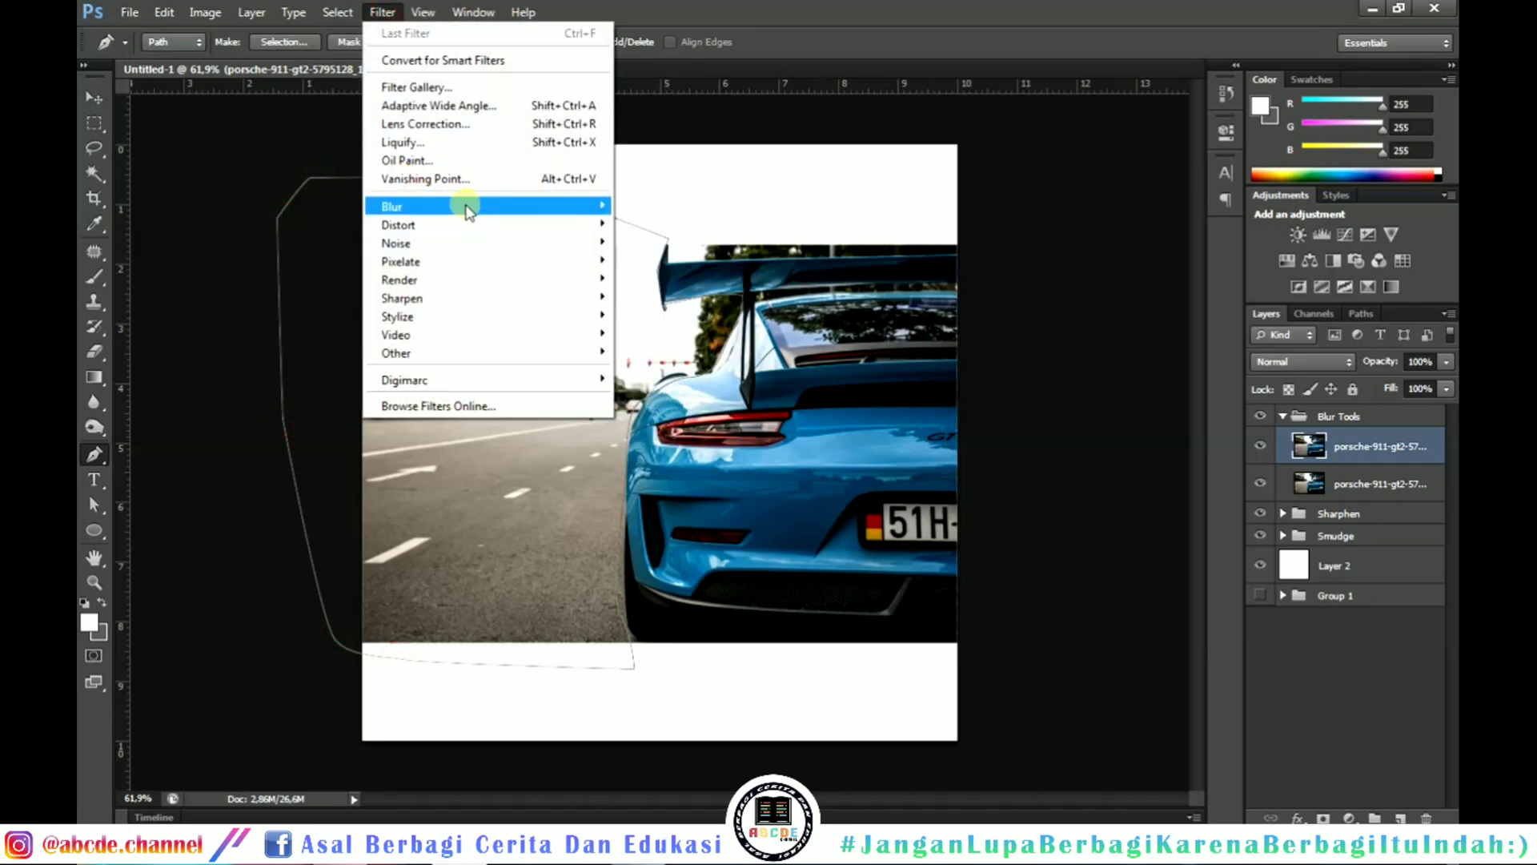
pyautogui.moveTo(531, 200)
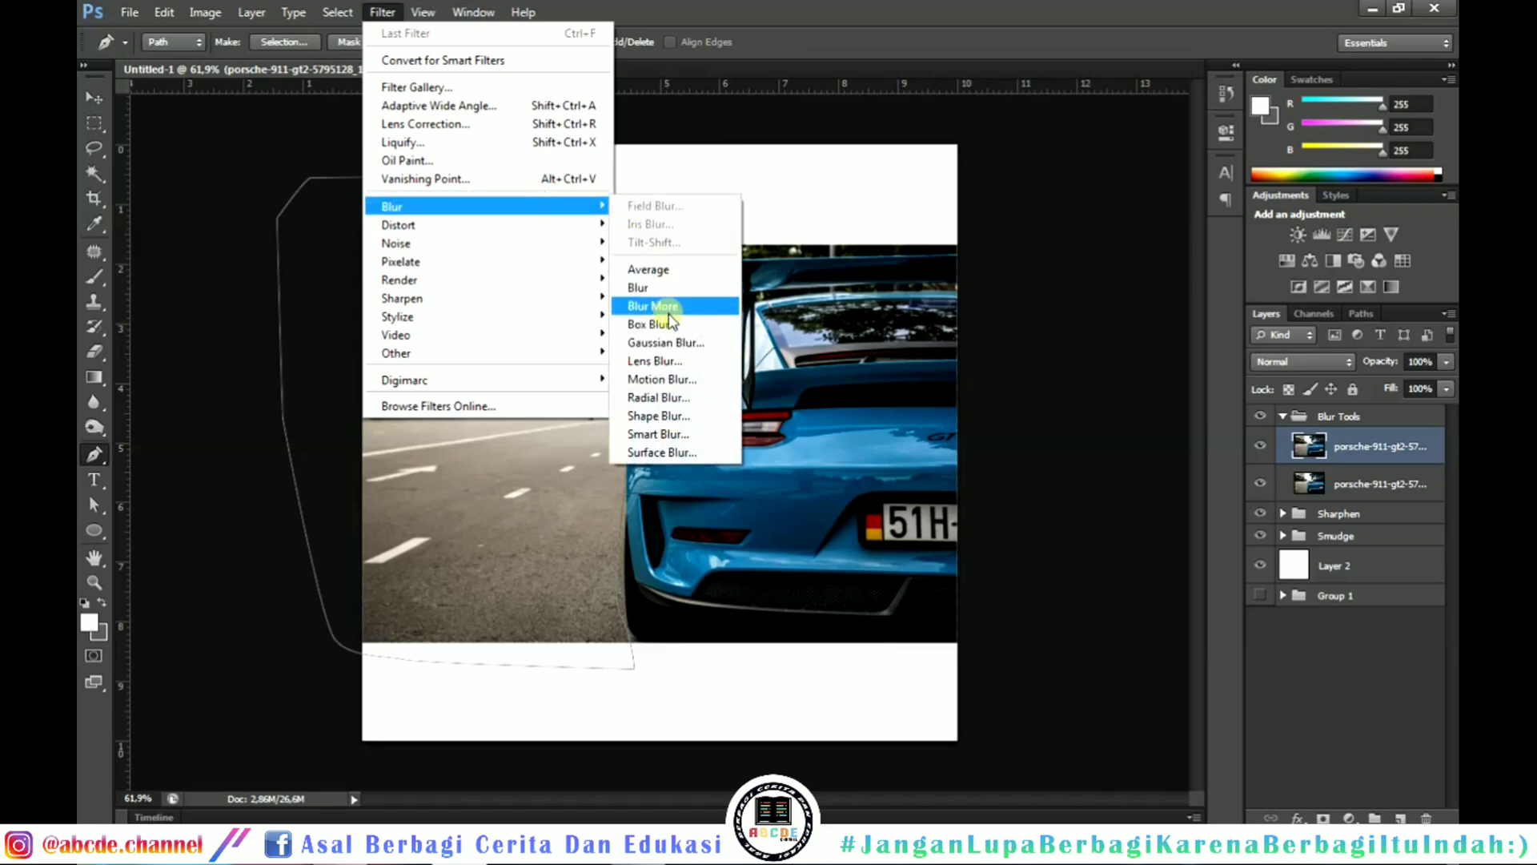
pyautogui.click(301, 269)
pyautogui.hotkey('ctrl', 'Return')
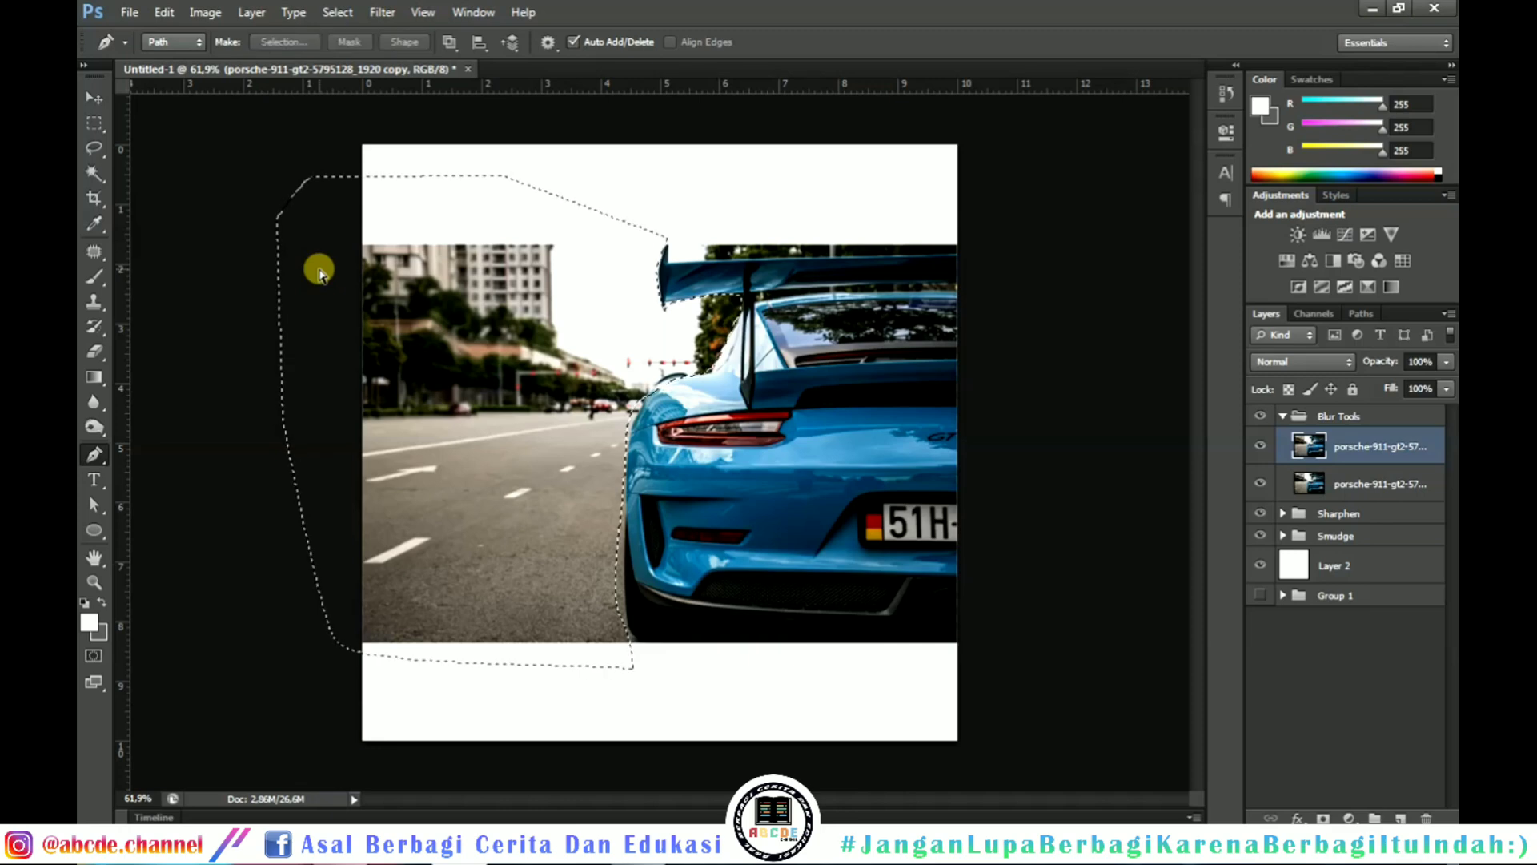
# - Try a Box Blur with a radius of 6 pixels on the selected background, then cancel it and deselect
pyautogui.click(382, 12)
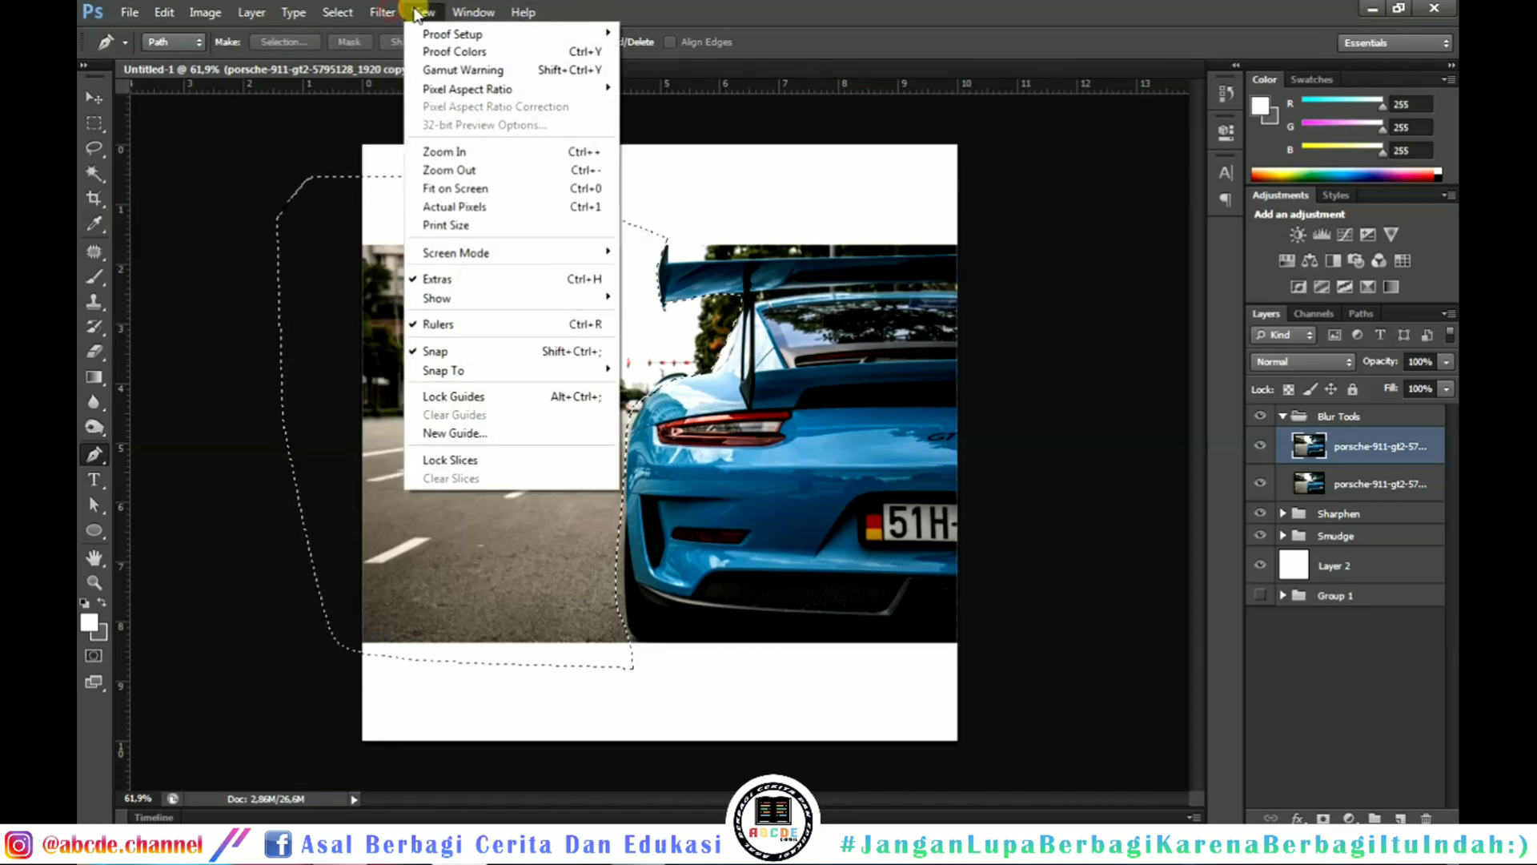
pyautogui.moveTo(490, 205)
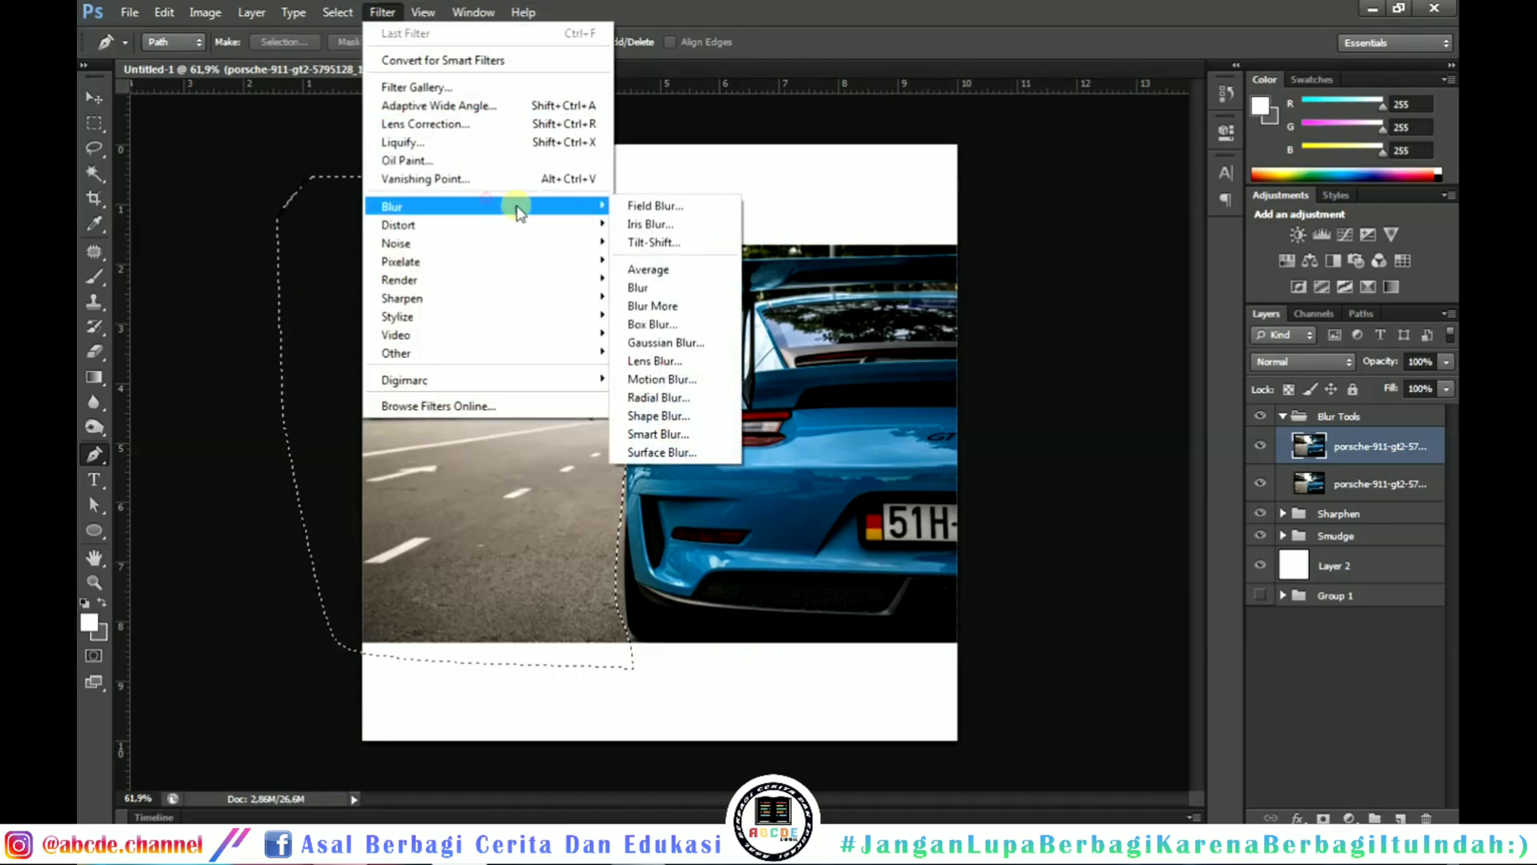
pyautogui.click(655, 323)
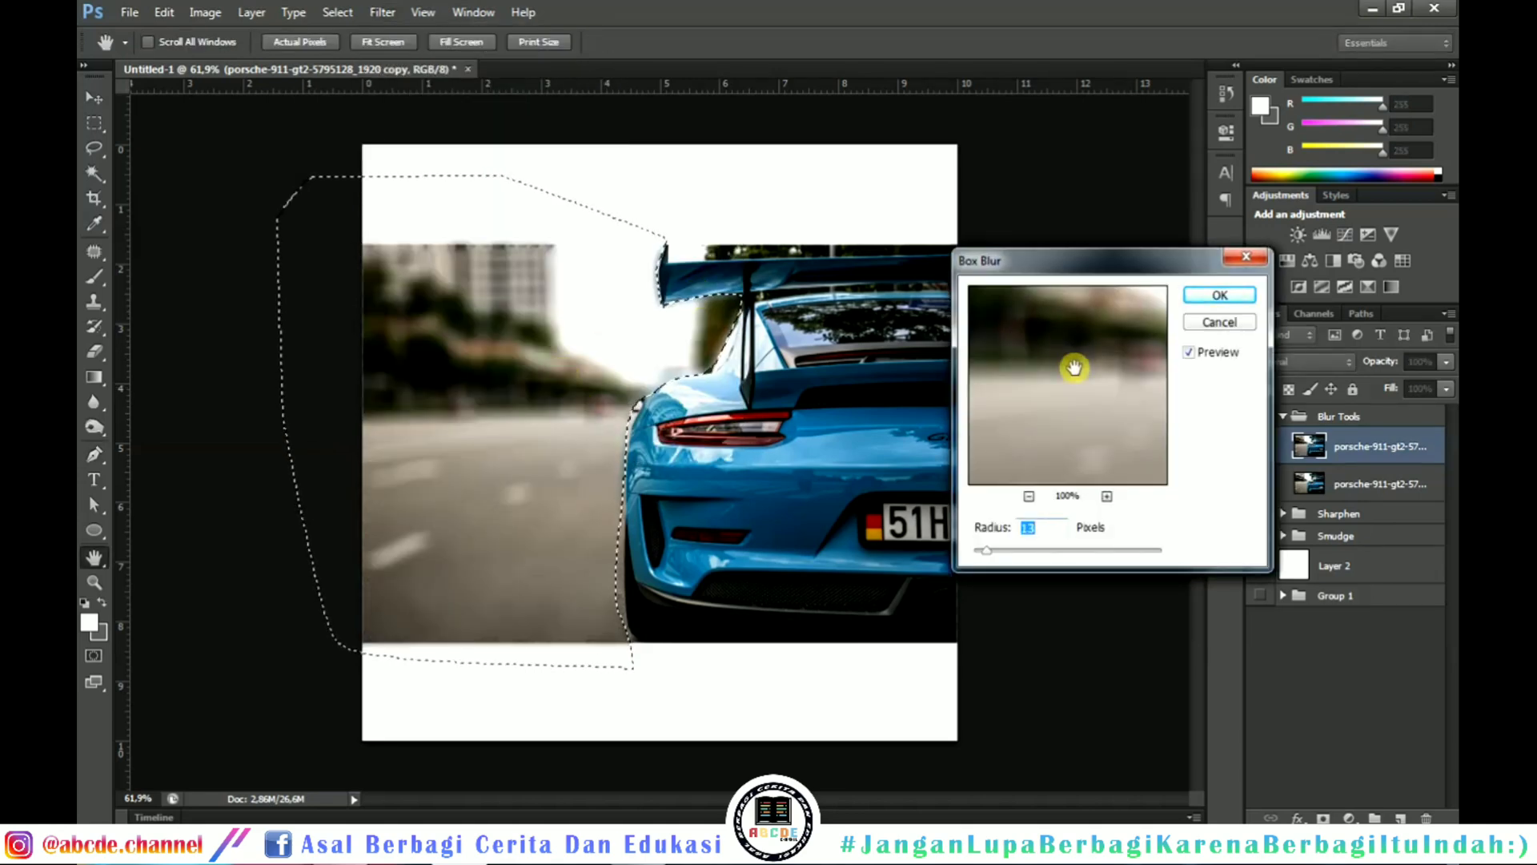
pyautogui.moveTo(983, 553); pyautogui.dragTo(978, 552)
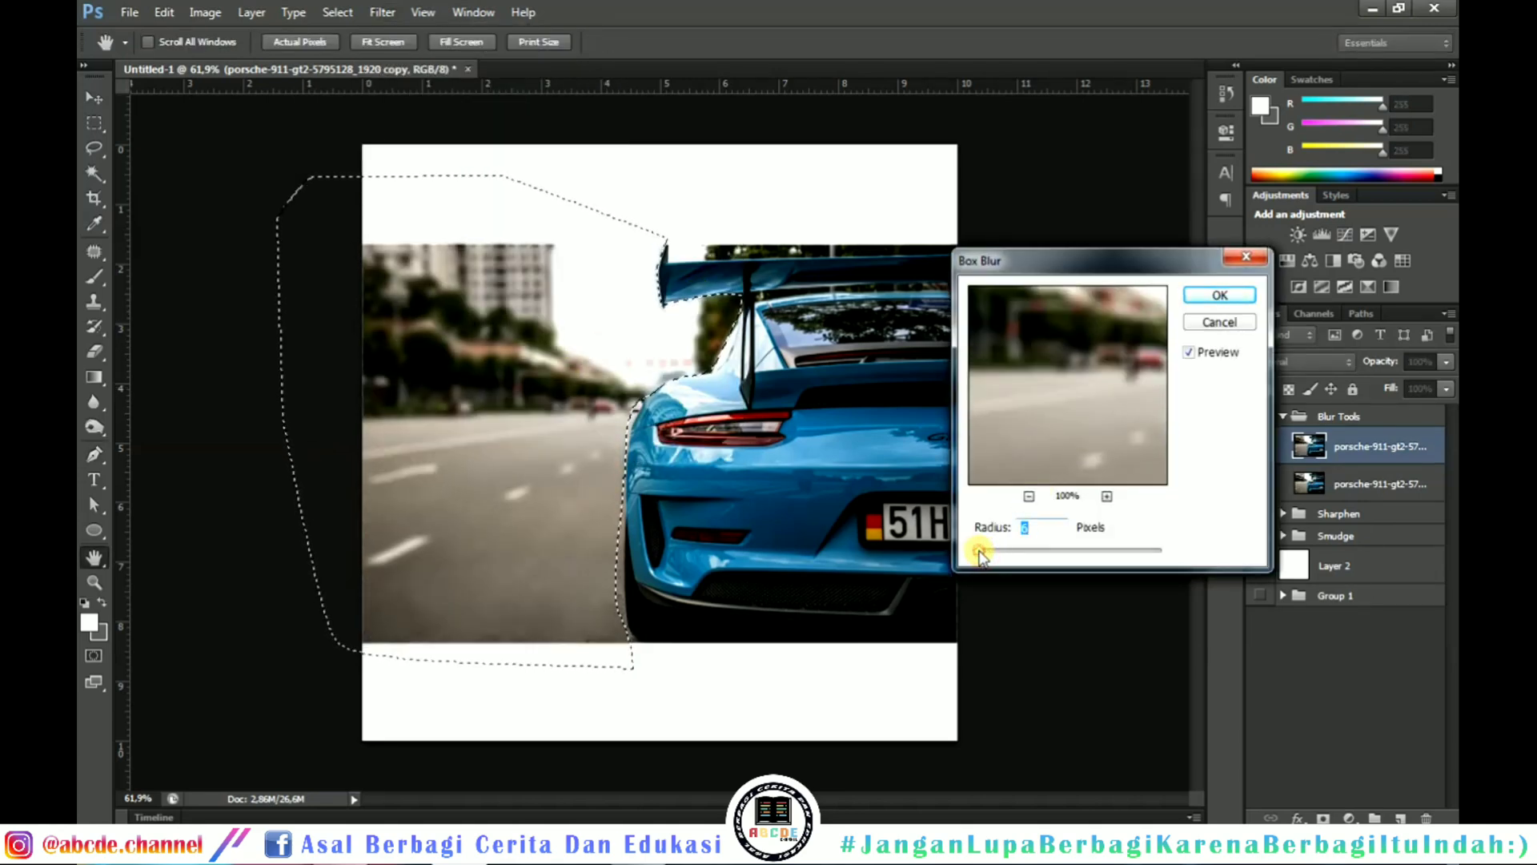
pyautogui.click(1218, 322)
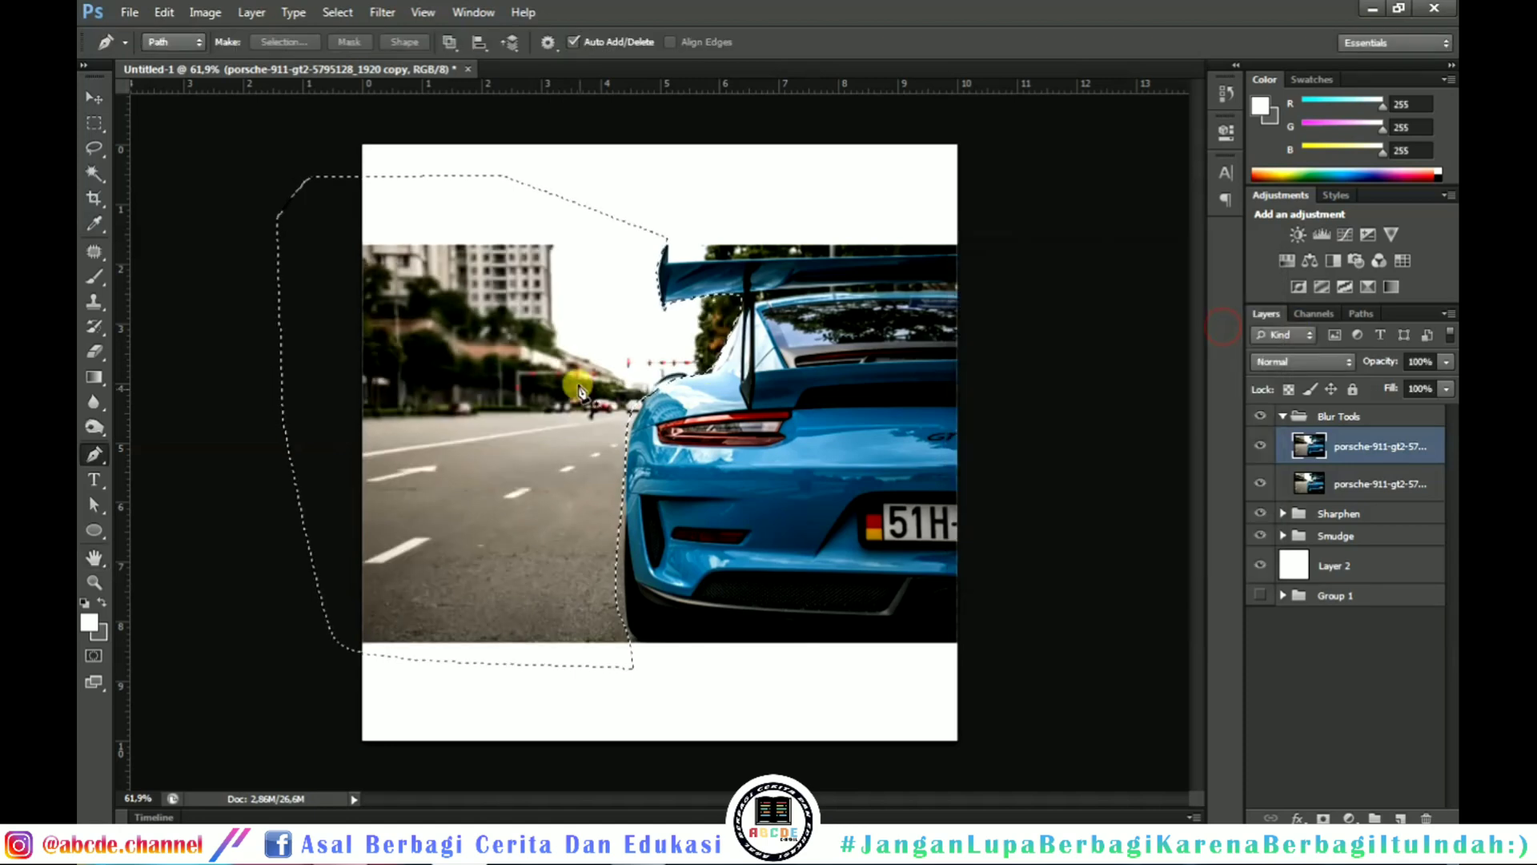
pyautogui.hotkey('ctrl', 'd')
# - Collapse the Blur Tools layer group and delete it with its contents
pyautogui.click(95, 436)
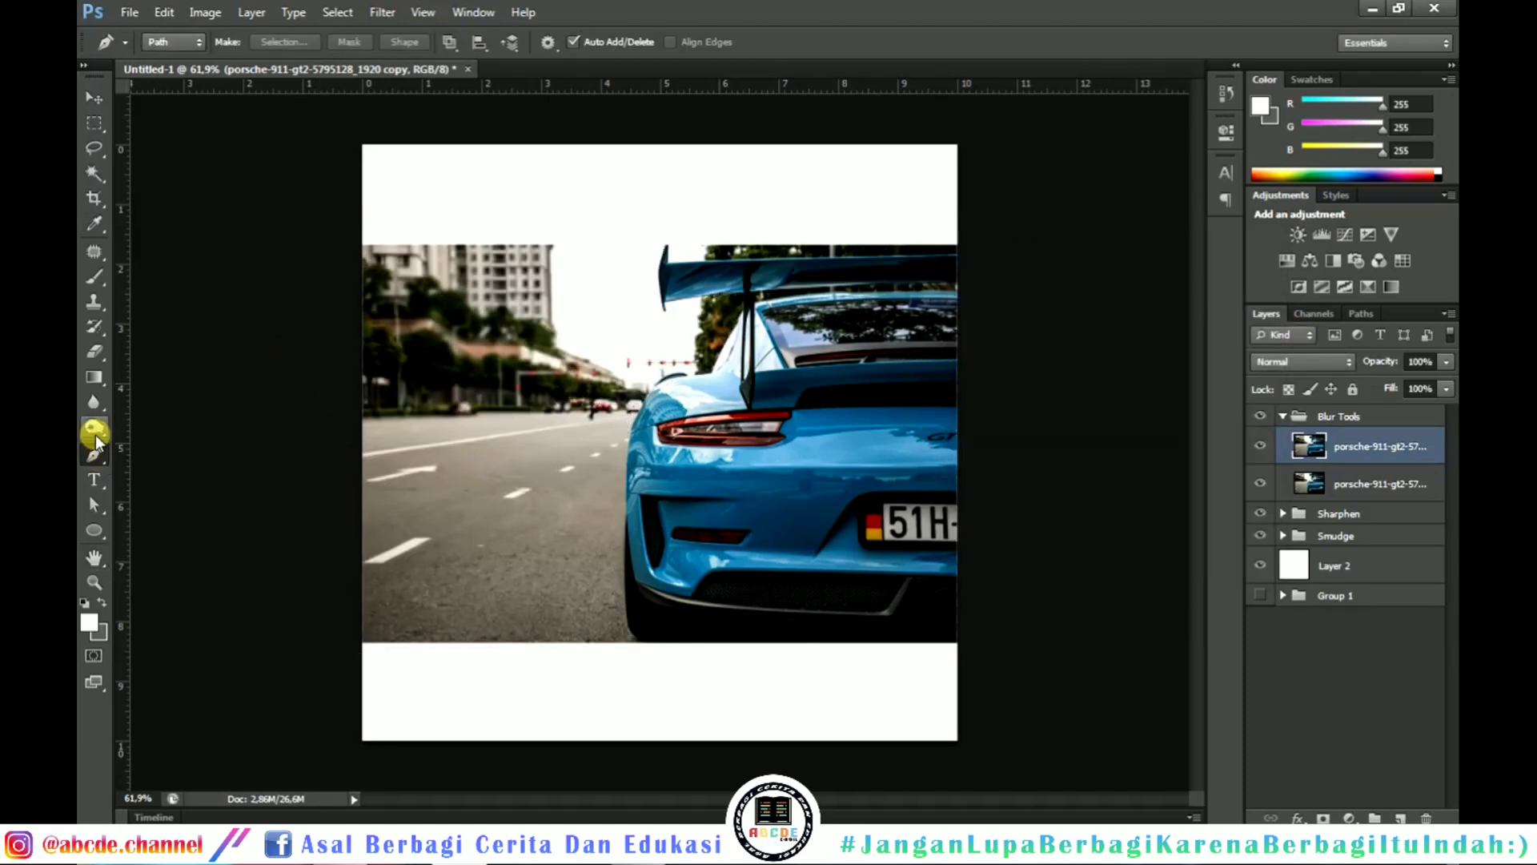
pyautogui.moveTo(94, 401); pyautogui.dragTo(138, 400)
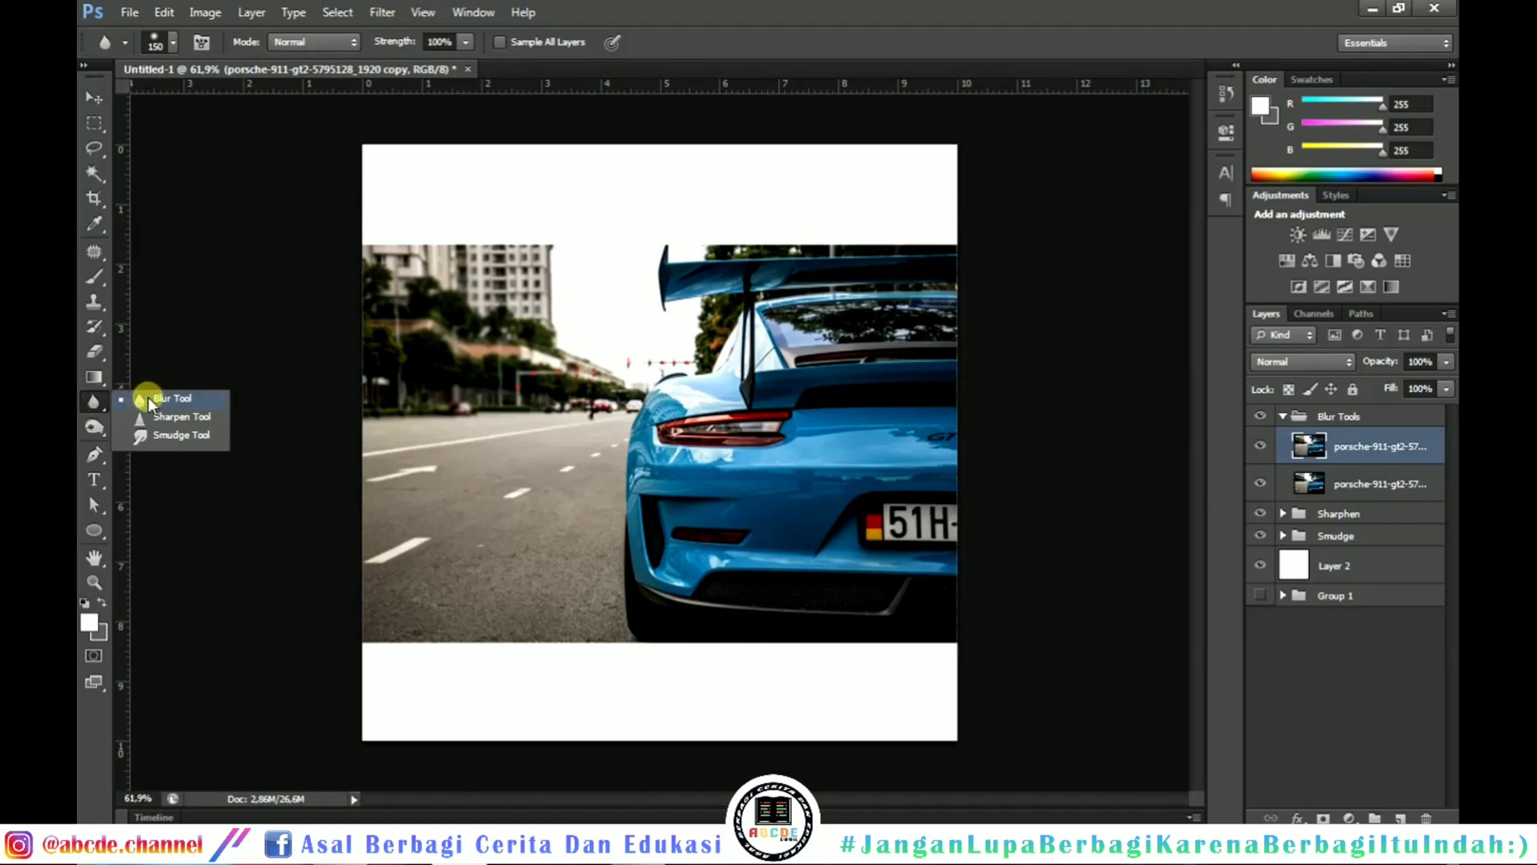
pyautogui.click(94, 97)
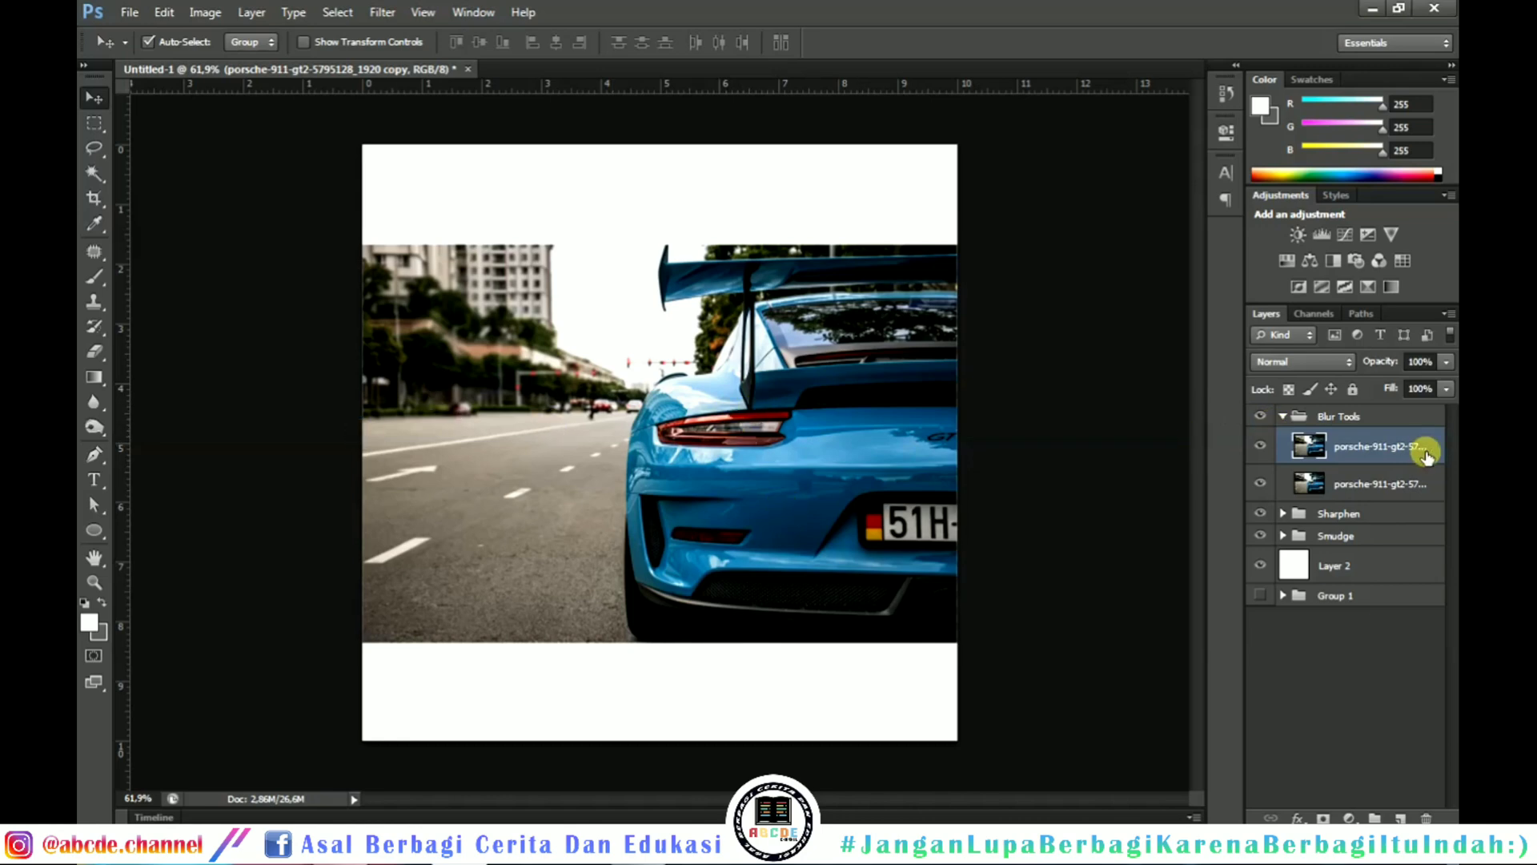
pyautogui.click(1290, 418)
pyautogui.click(1283, 416)
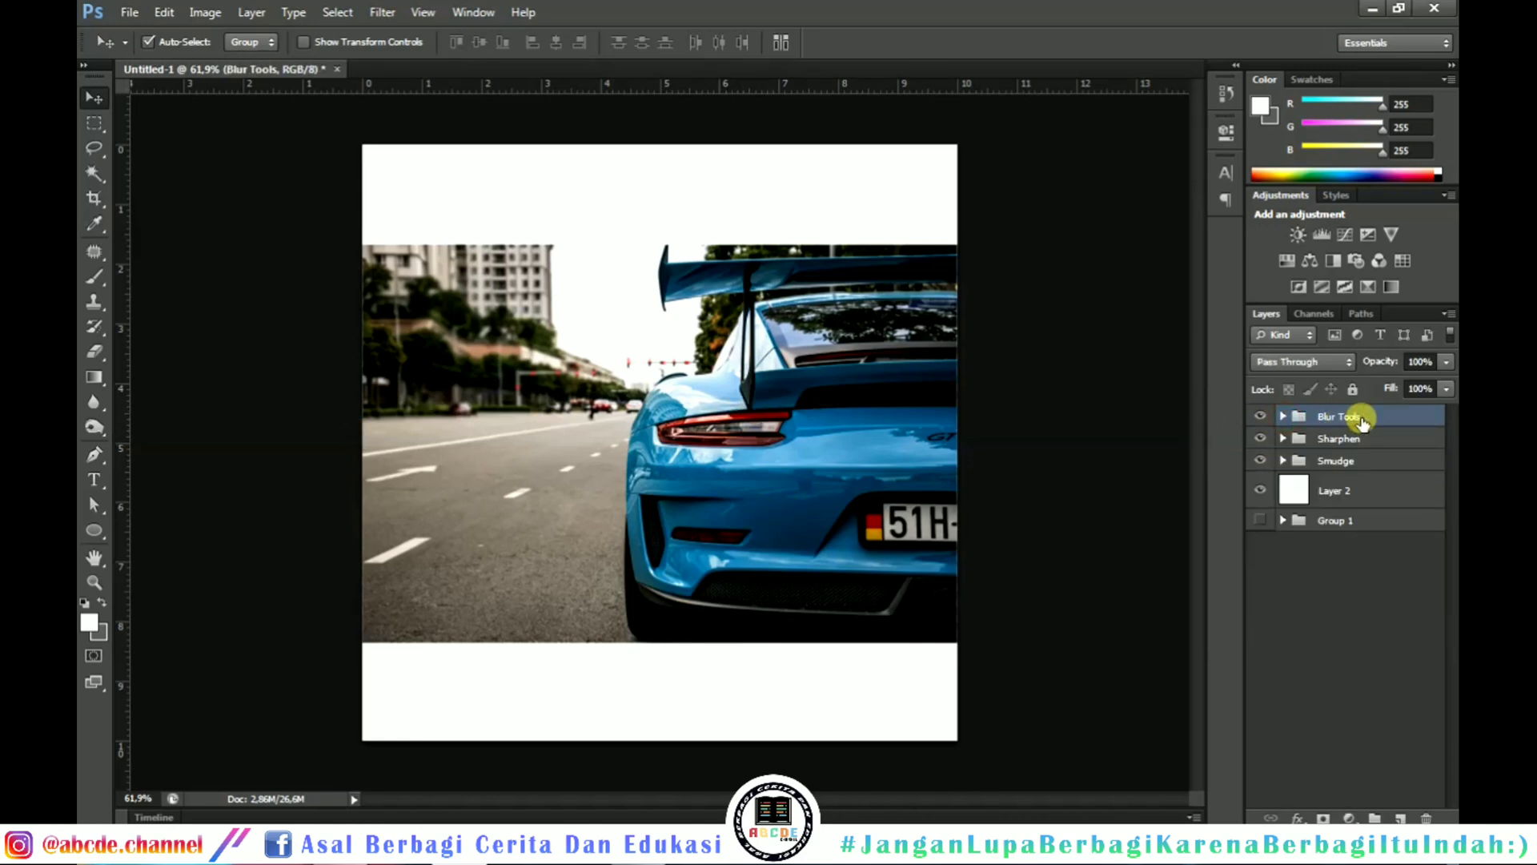
pyautogui.press('Delete')
# - Expand the Sharphen layer group and select its upper car photo layer
pyautogui.click(119, 404)
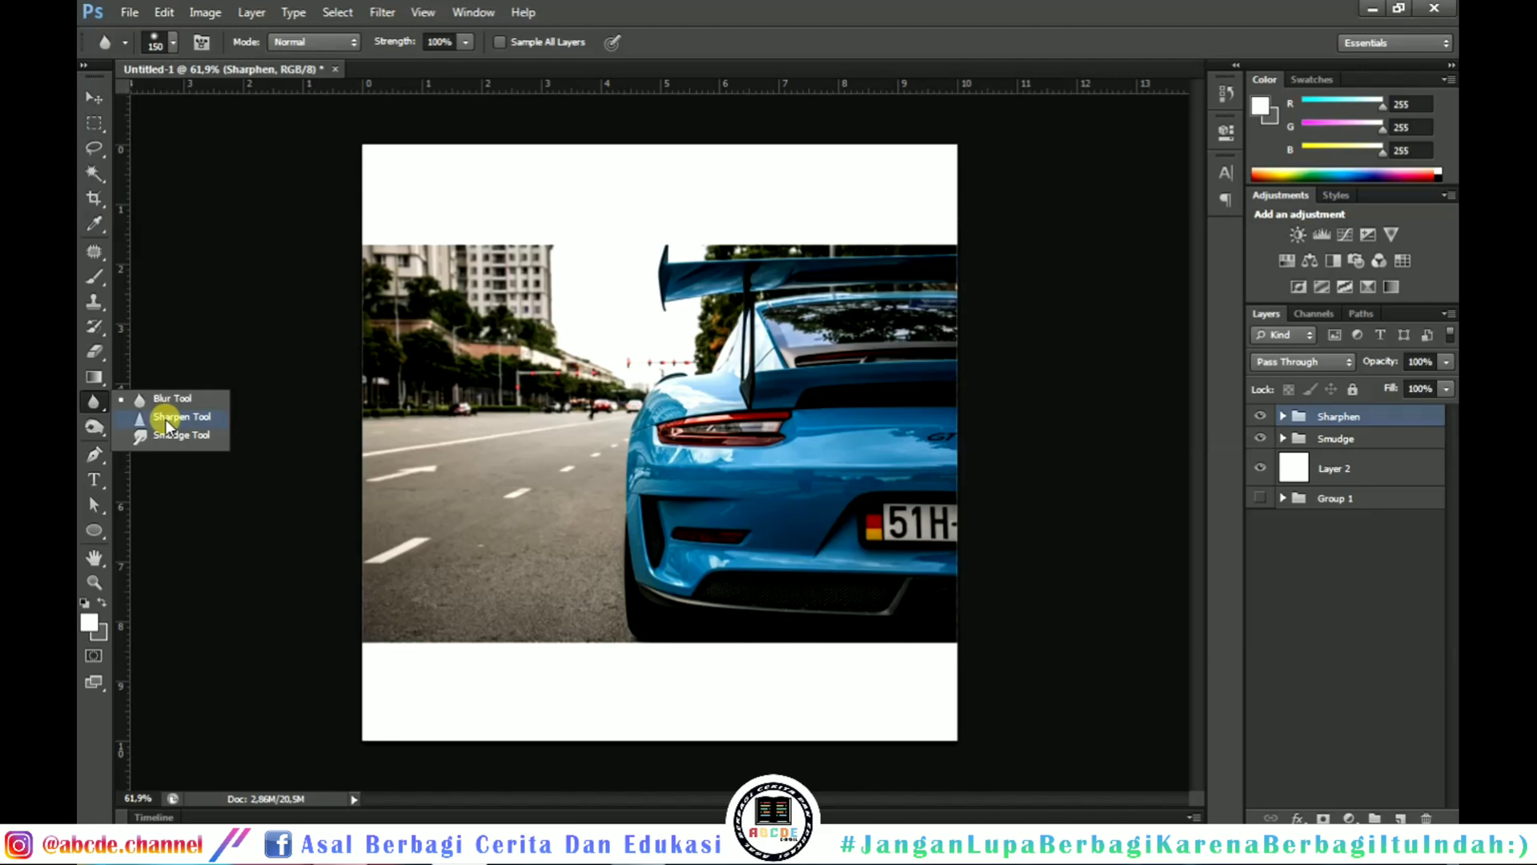
pyautogui.click(1284, 417)
pyautogui.click(1283, 416)
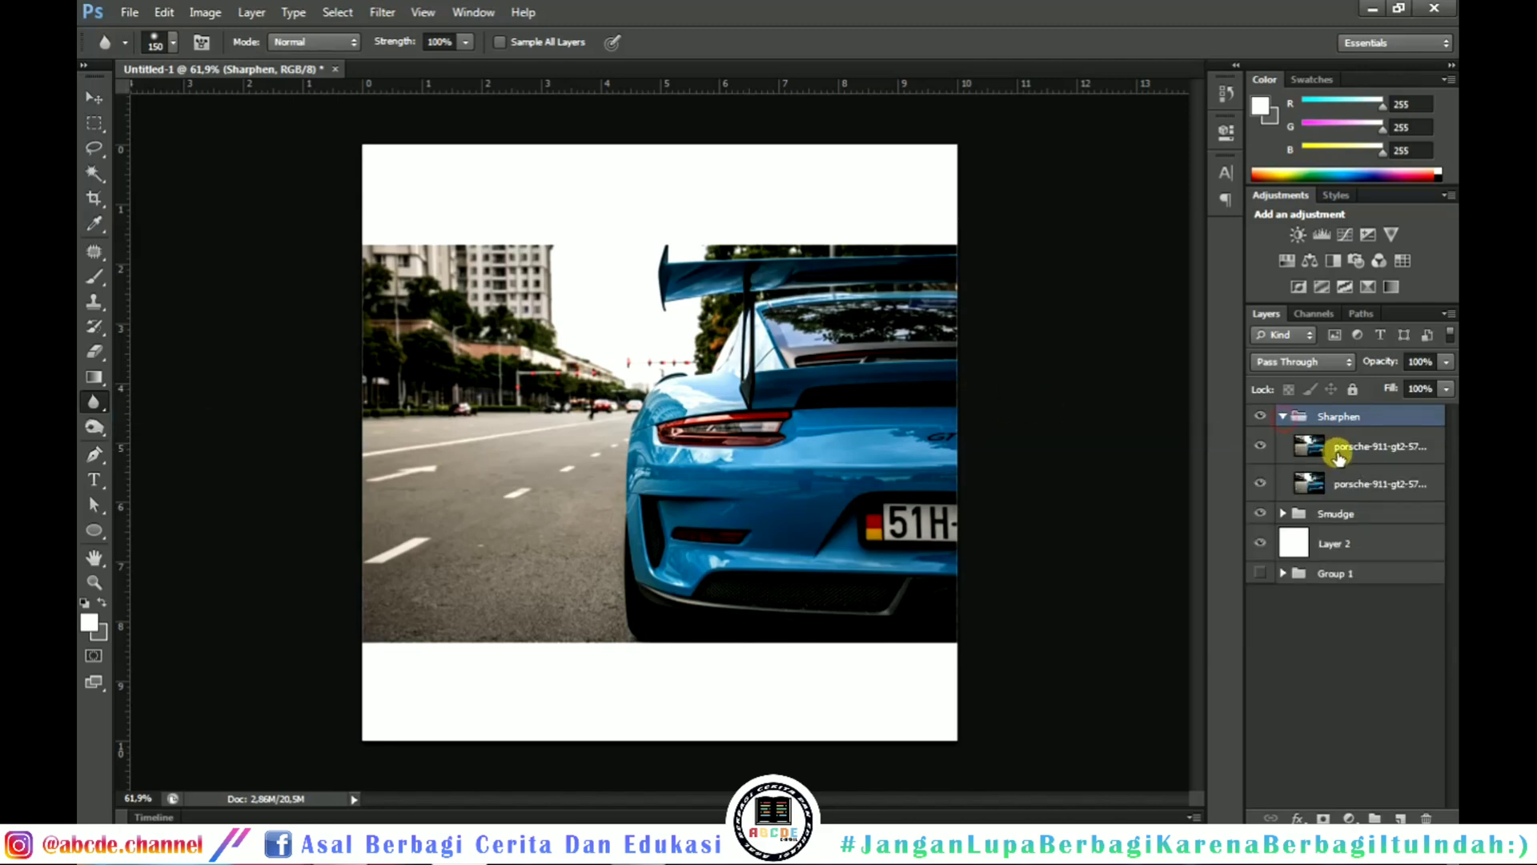
pyautogui.click(1341, 446)
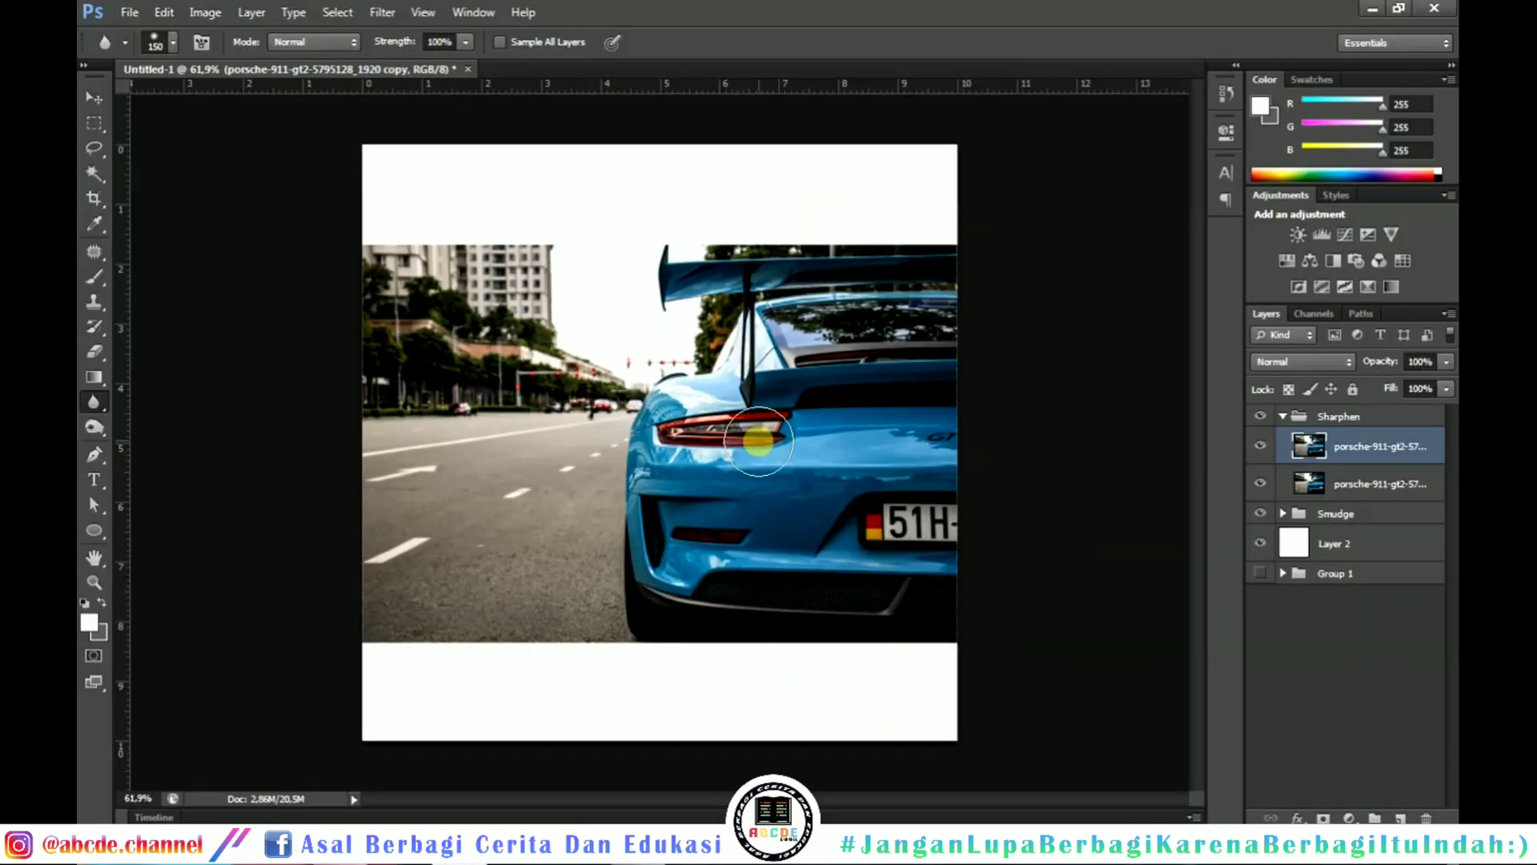
# - Sharpen the car's left taillight with the Sharpen tool, using an 80-pixel brush at 50% strength
pyautogui.moveTo(759, 441)
pyautogui.mouseDown()
pyautogui.moveTo(625, 445)
pyautogui.moveTo(707, 434)
pyautogui.moveTo(680, 424)
pyautogui.moveTo(742, 427)
pyautogui.moveTo(674, 432)
pyautogui.moveTo(726, 437)
pyautogui.moveTo(701, 433)
pyautogui.moveTo(789, 422)
pyautogui.moveTo(730, 416)
pyautogui.mouseUp()
pyautogui.press(']')
pyautogui.press('[')
pyautogui.press('[')
pyautogui.press('[')
pyautogui.press('[')
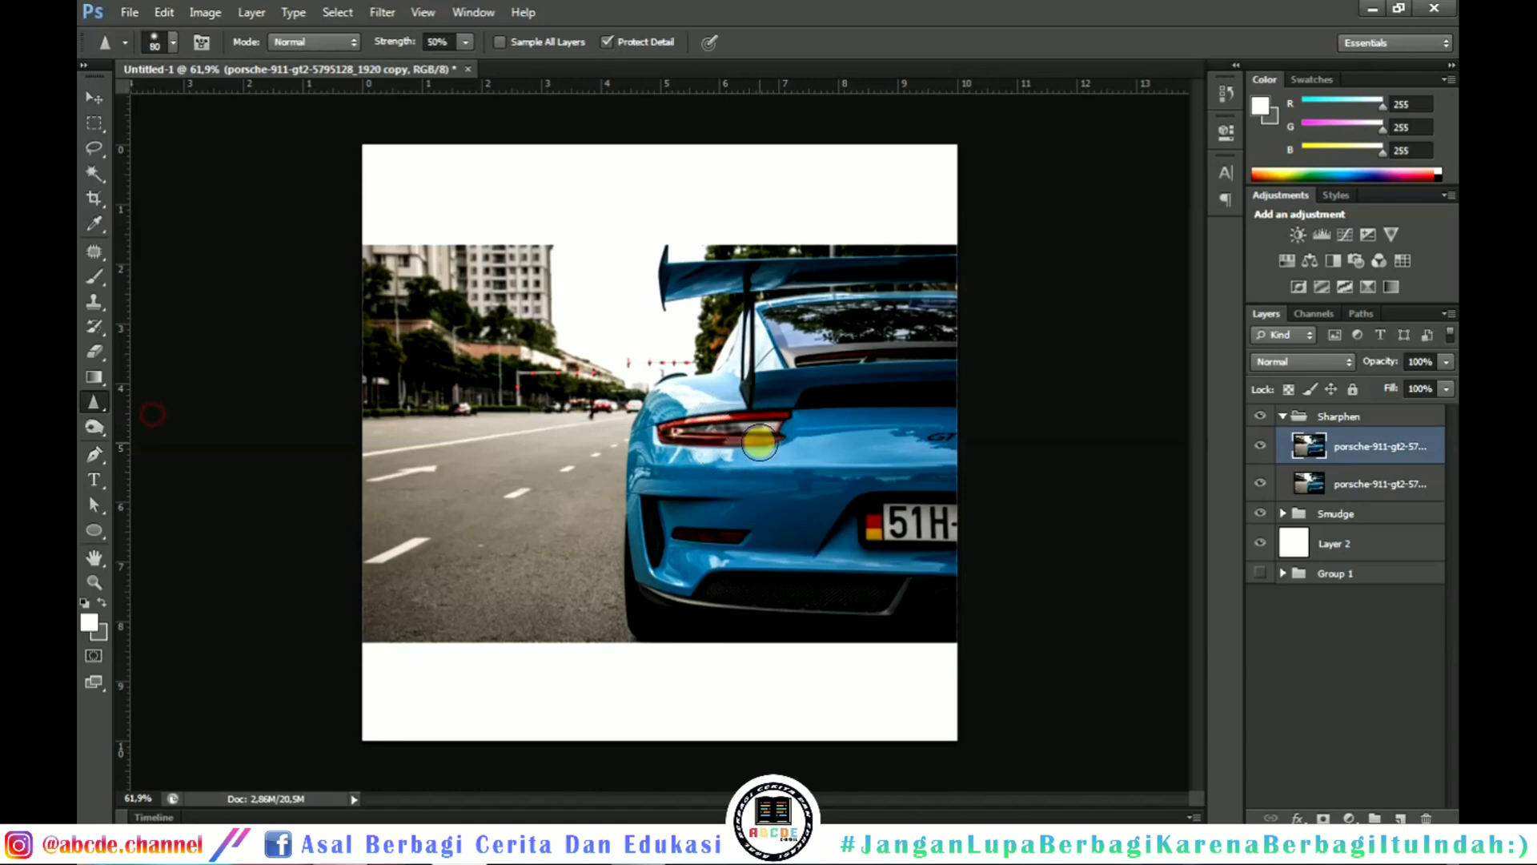
pyautogui.moveTo(761, 443)
pyautogui.mouseDown()
pyautogui.moveTo(717, 425)
pyautogui.moveTo(757, 424)
pyautogui.moveTo(662, 437)
pyautogui.moveTo(704, 428)
pyautogui.mouseUp()
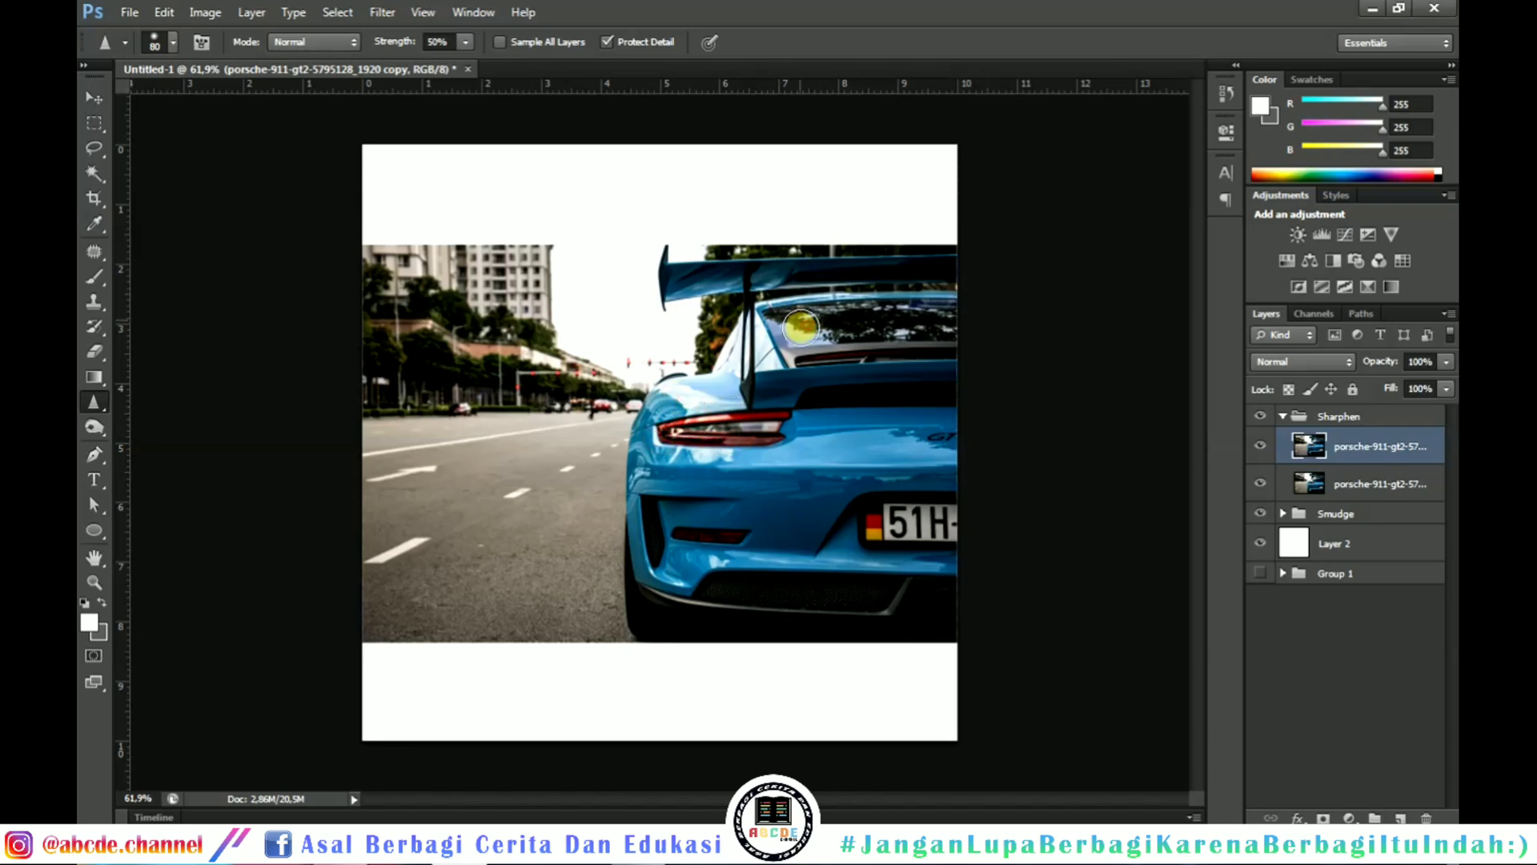
# - Enlarge the Sharpen brush to 90 pixels and sharpen the rear window reflections and the lane markings on the road
pyautogui.press(']')
pyautogui.moveTo(800, 327)
pyautogui.mouseDown()
pyautogui.moveTo(881, 314)
pyautogui.moveTo(814, 320)
pyautogui.moveTo(846, 310)
pyautogui.moveTo(919, 317)
pyautogui.moveTo(800, 328)
pyautogui.moveTo(940, 321)
pyautogui.moveTo(904, 319)
pyautogui.mouseUp()
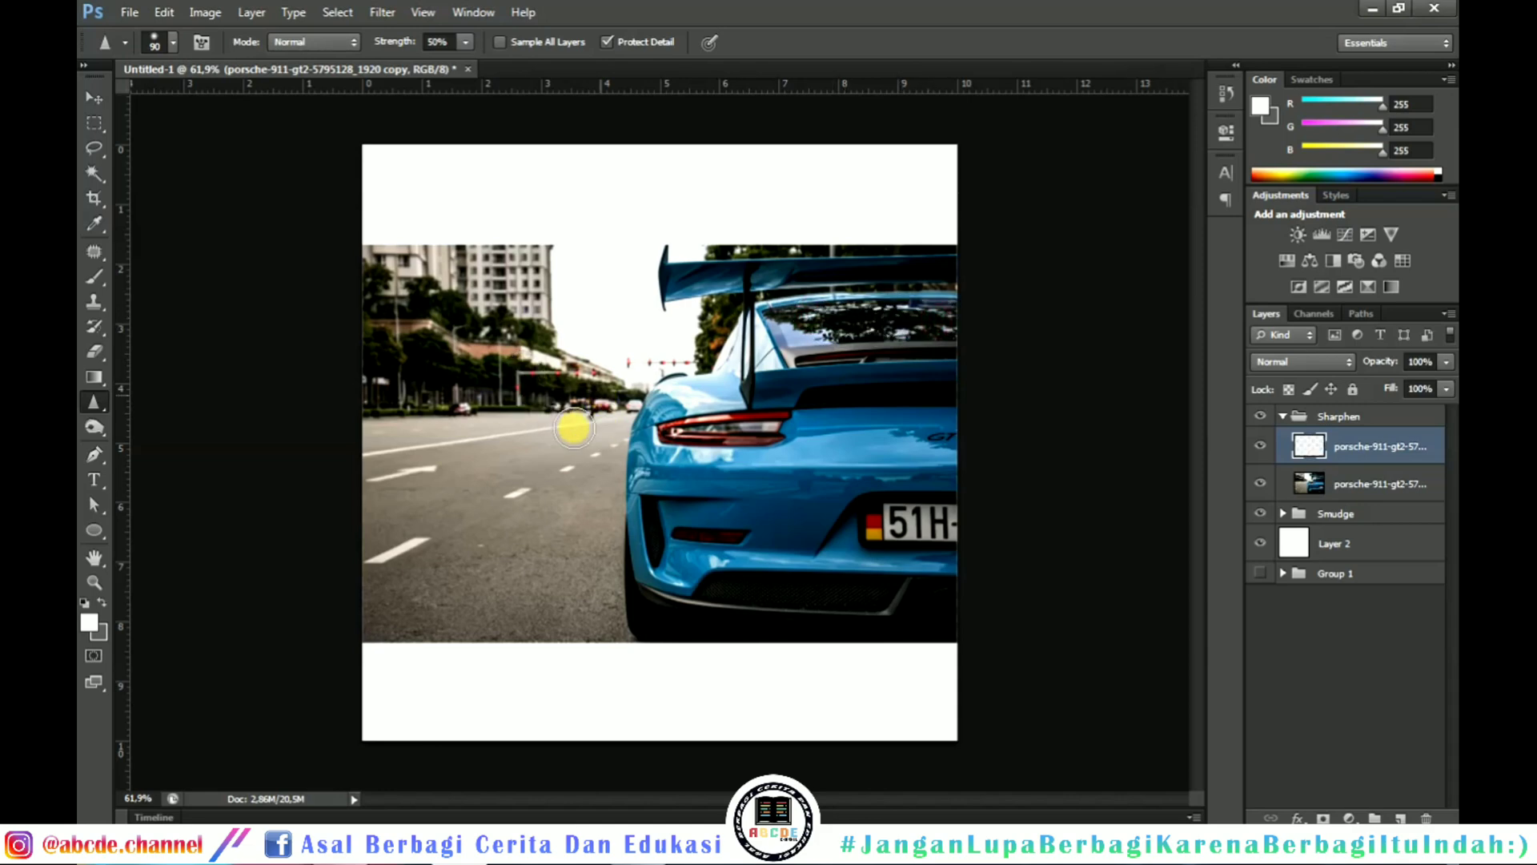
pyautogui.click(570, 428)
pyautogui.click(473, 442)
pyautogui.click(442, 461)
pyautogui.click(389, 481)
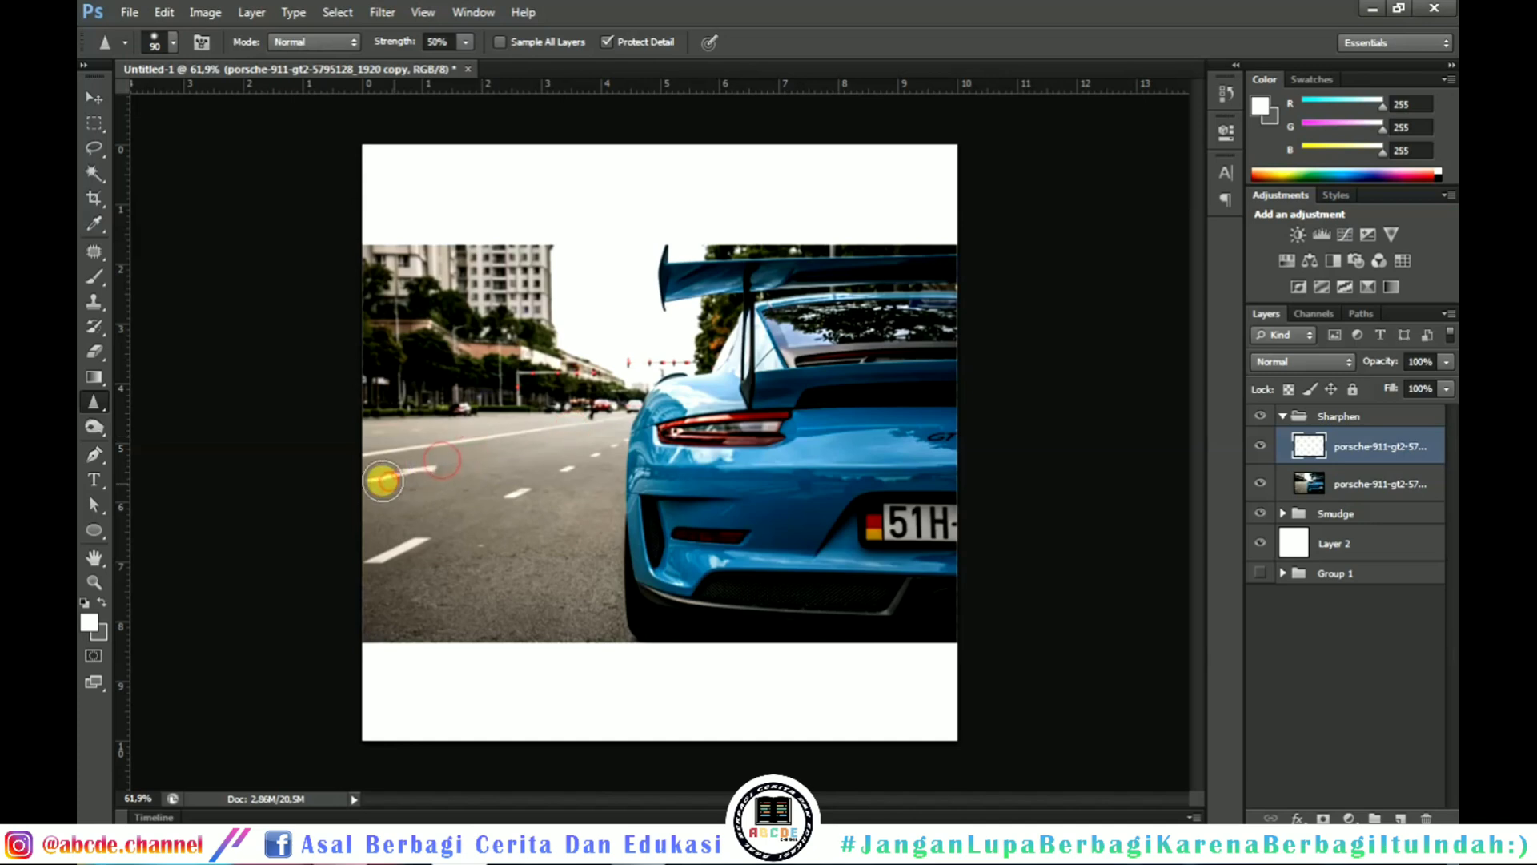
pyautogui.click(388, 497)
pyautogui.click(409, 538)
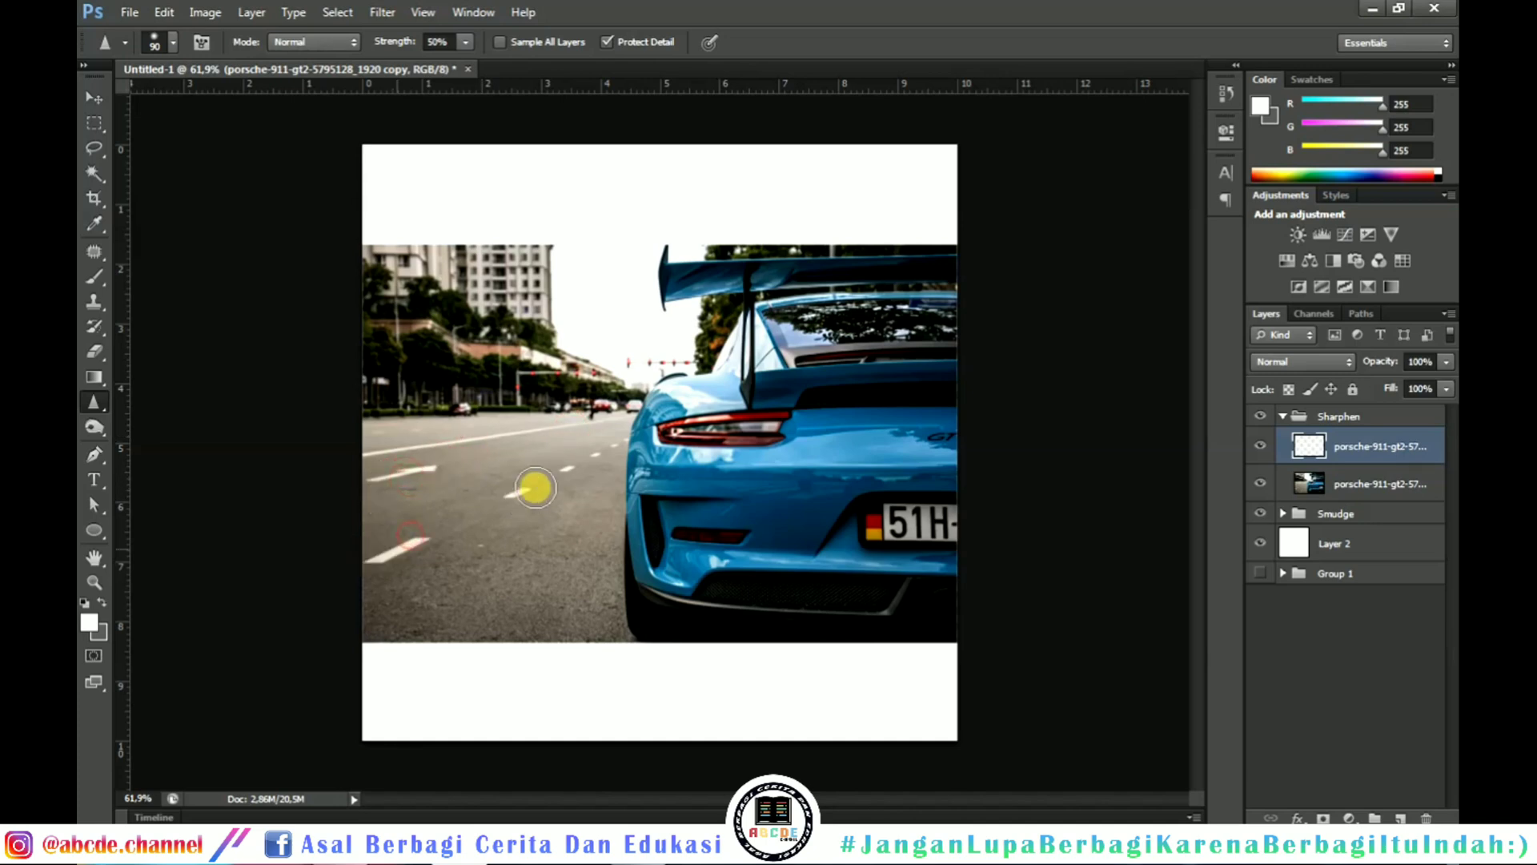
pyautogui.click(542, 479)
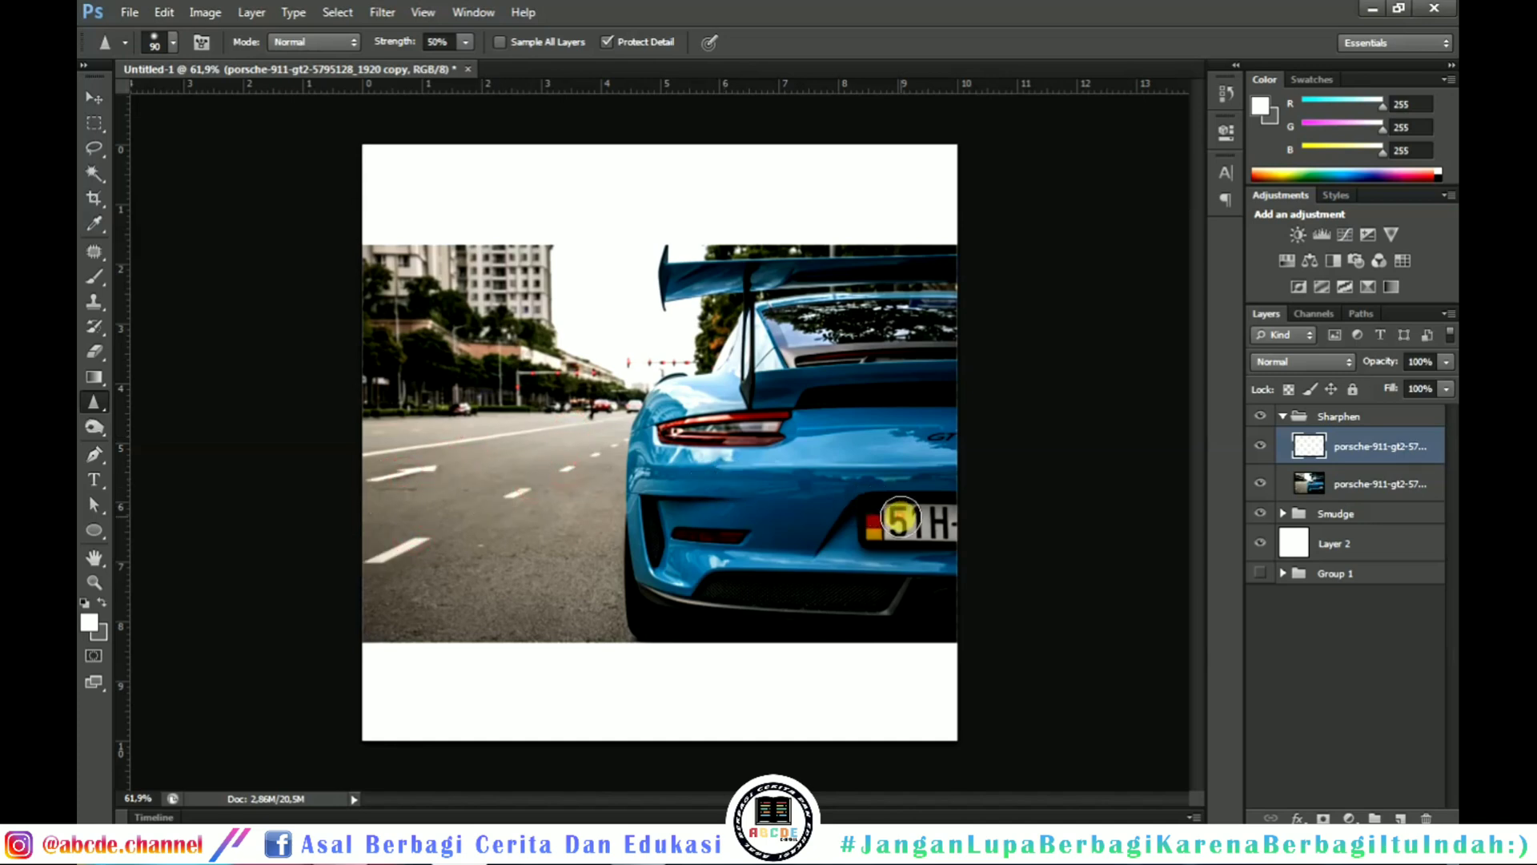
# - Sharpen the licence plate, the lower bumper grille and the body area below the rear wing
pyautogui.moveTo(926, 517)
pyautogui.mouseDown()
pyautogui.moveTo(892, 529)
pyautogui.moveTo(916, 526)
pyautogui.moveTo(861, 524)
pyautogui.mouseUp()
pyautogui.moveTo(710, 563)
pyautogui.mouseDown()
pyautogui.moveTo(652, 563)
pyautogui.moveTo(712, 555)
pyautogui.moveTo(706, 535)
pyautogui.moveTo(716, 551)
pyautogui.mouseUp()
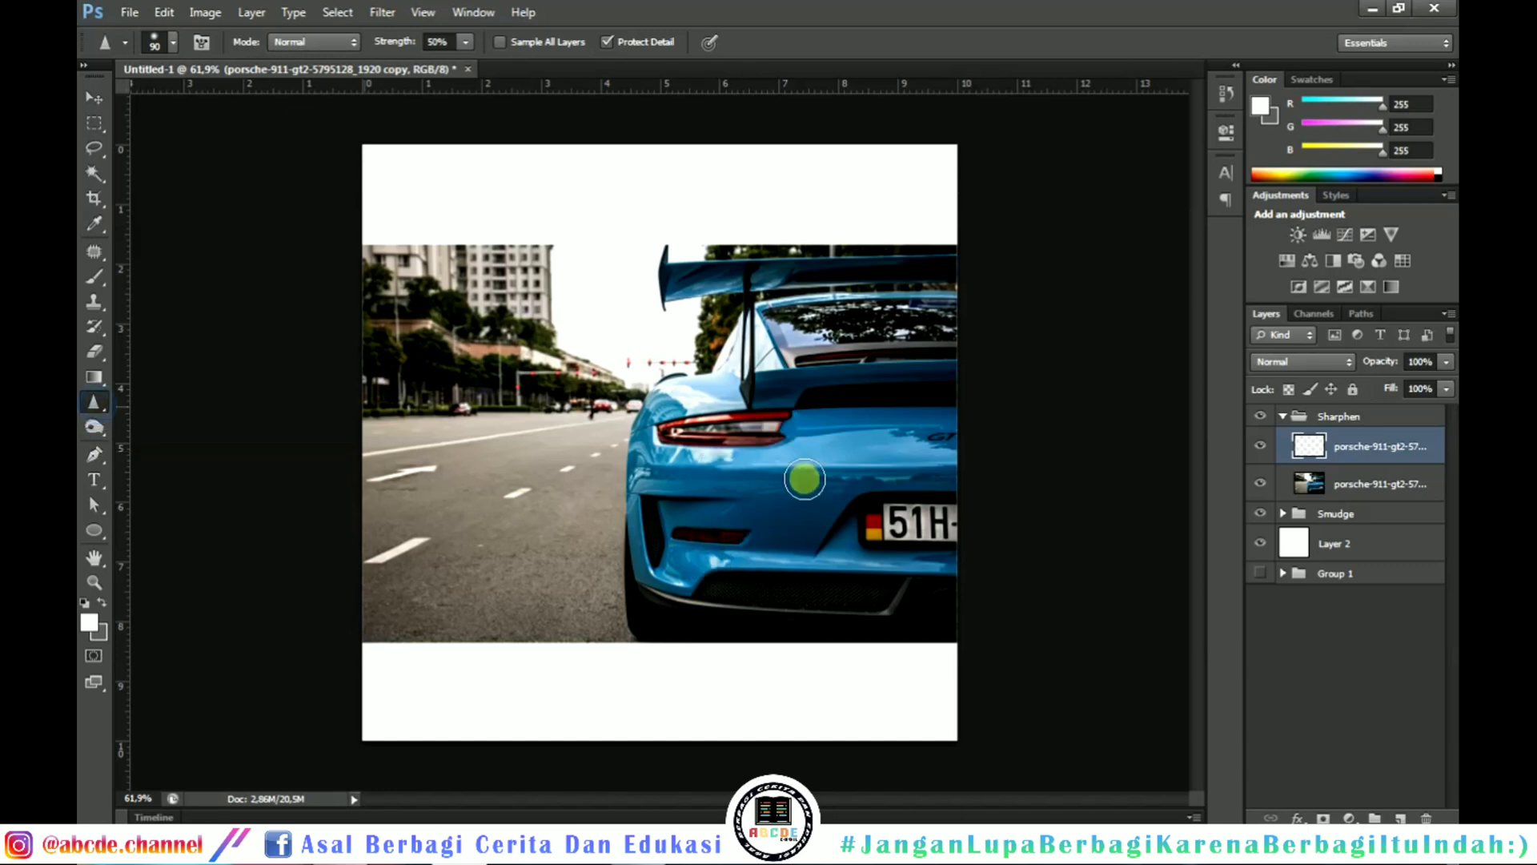
pyautogui.moveTo(820, 398)
pyautogui.mouseDown()
pyautogui.moveTo(644, 375)
pyautogui.moveTo(689, 394)
pyautogui.moveTo(673, 397)
pyautogui.moveTo(763, 382)
pyautogui.mouseUp()
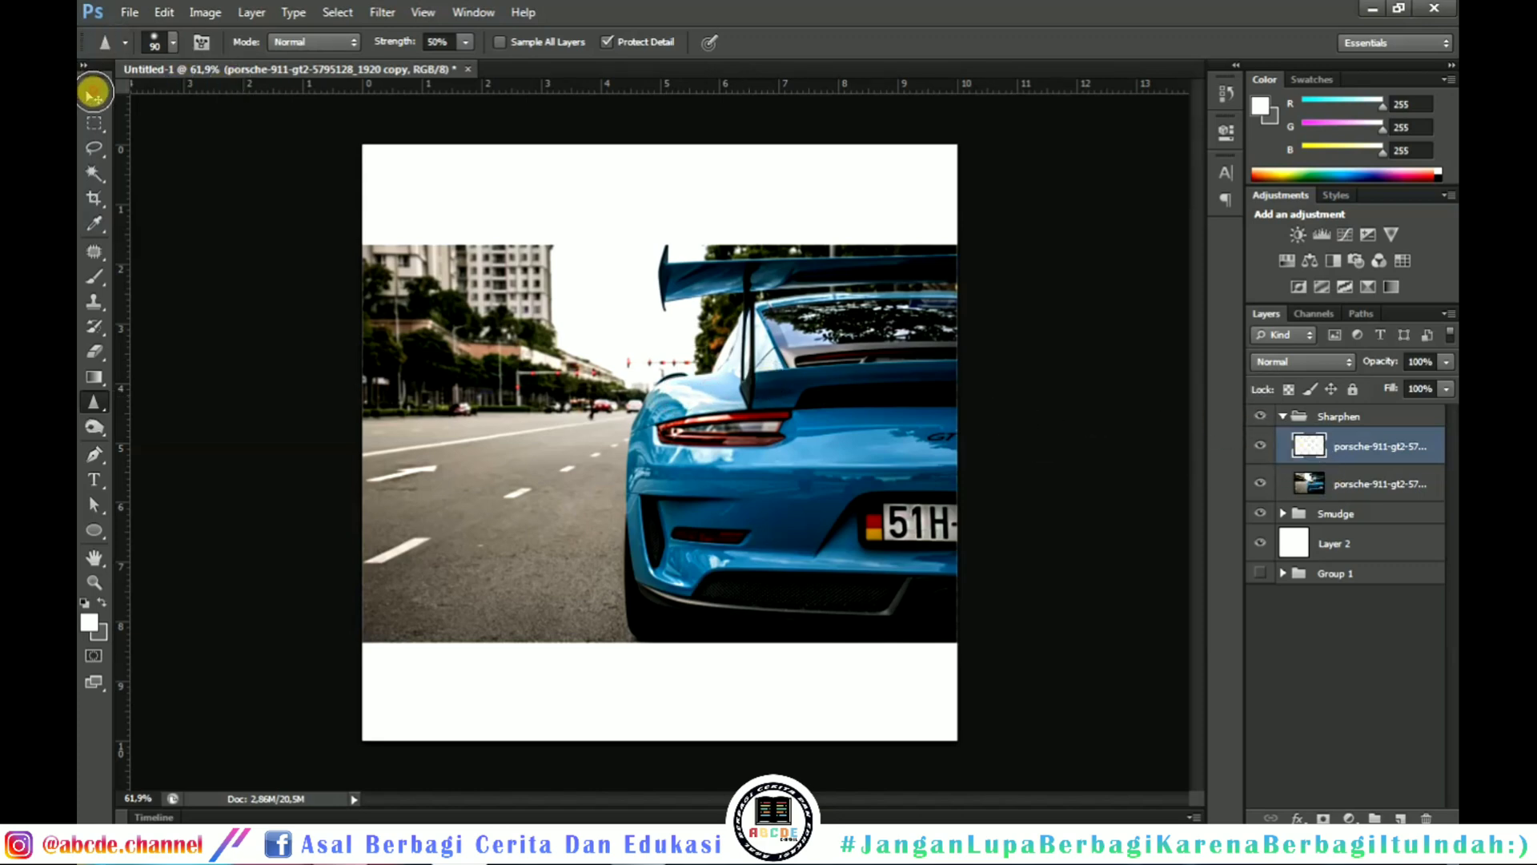
# - Toggle the sharpened layer's visibility to compare it with the original photo, leaving it shown
pyautogui.click(95, 97)
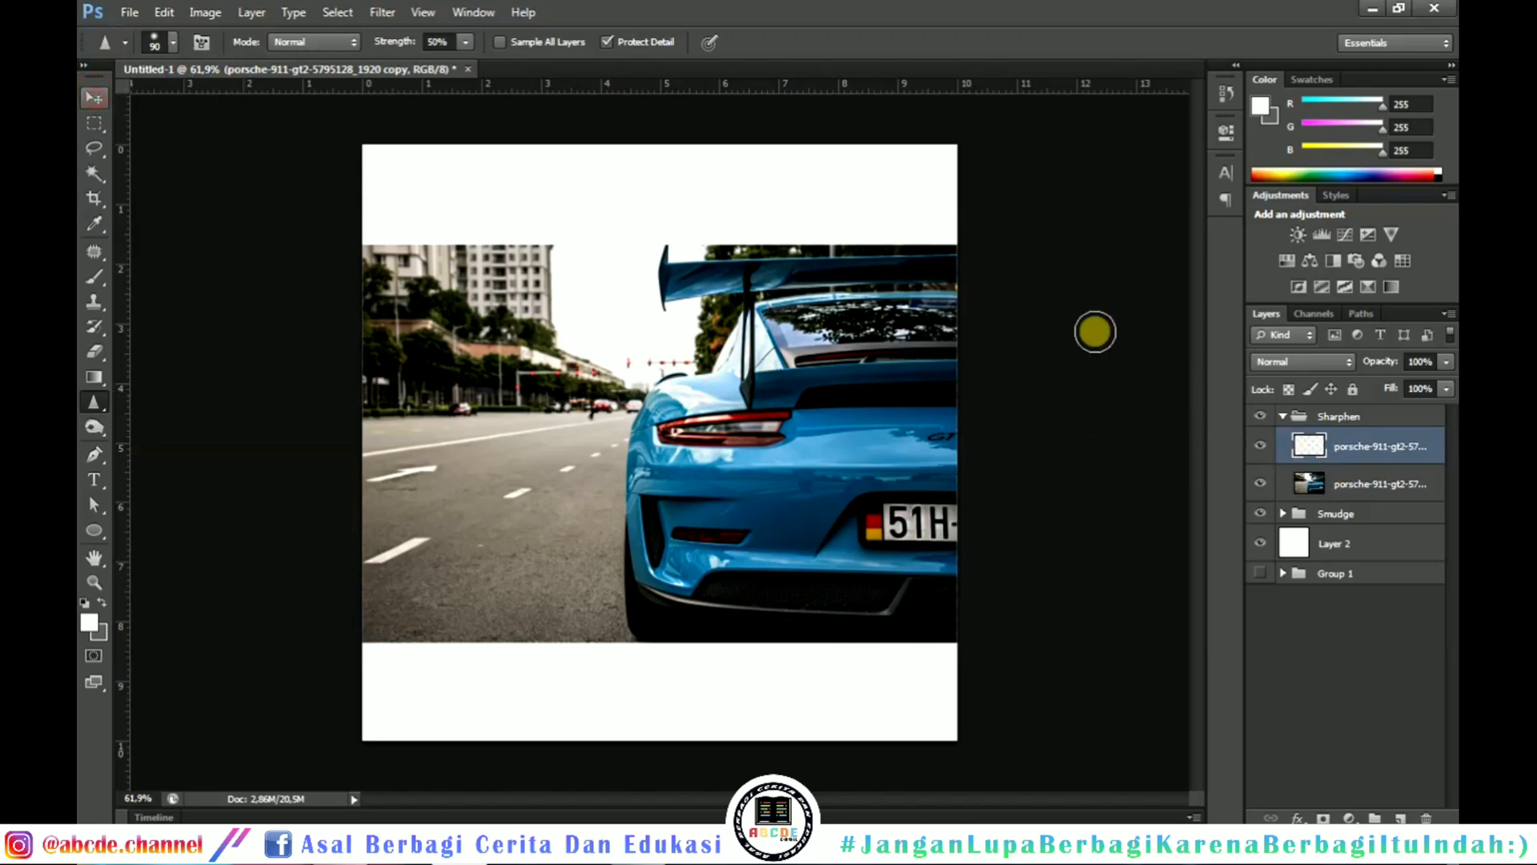
pyautogui.click(1261, 447)
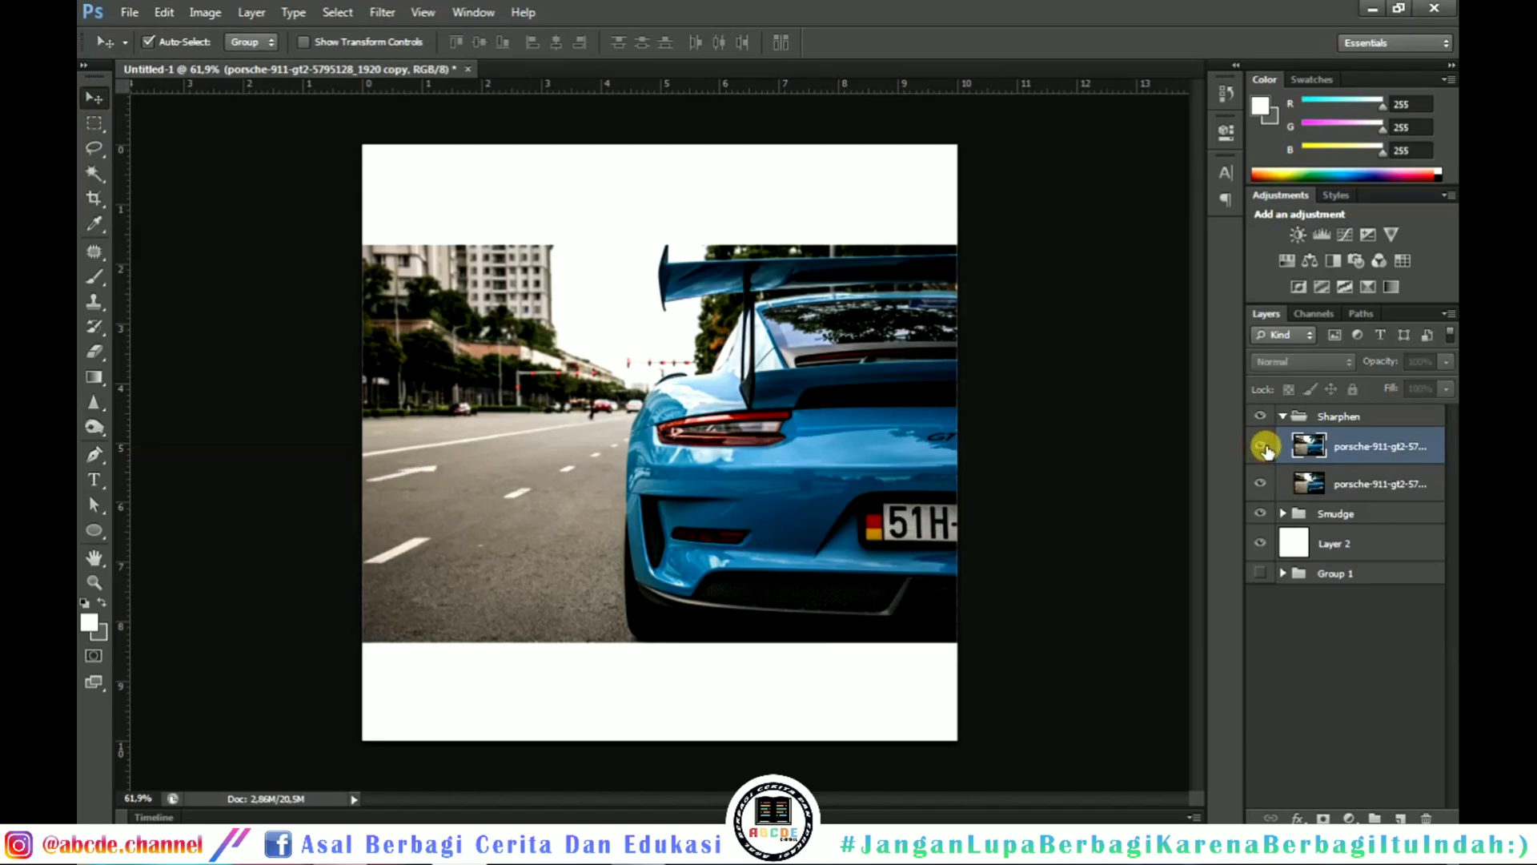
pyautogui.click(1263, 447)
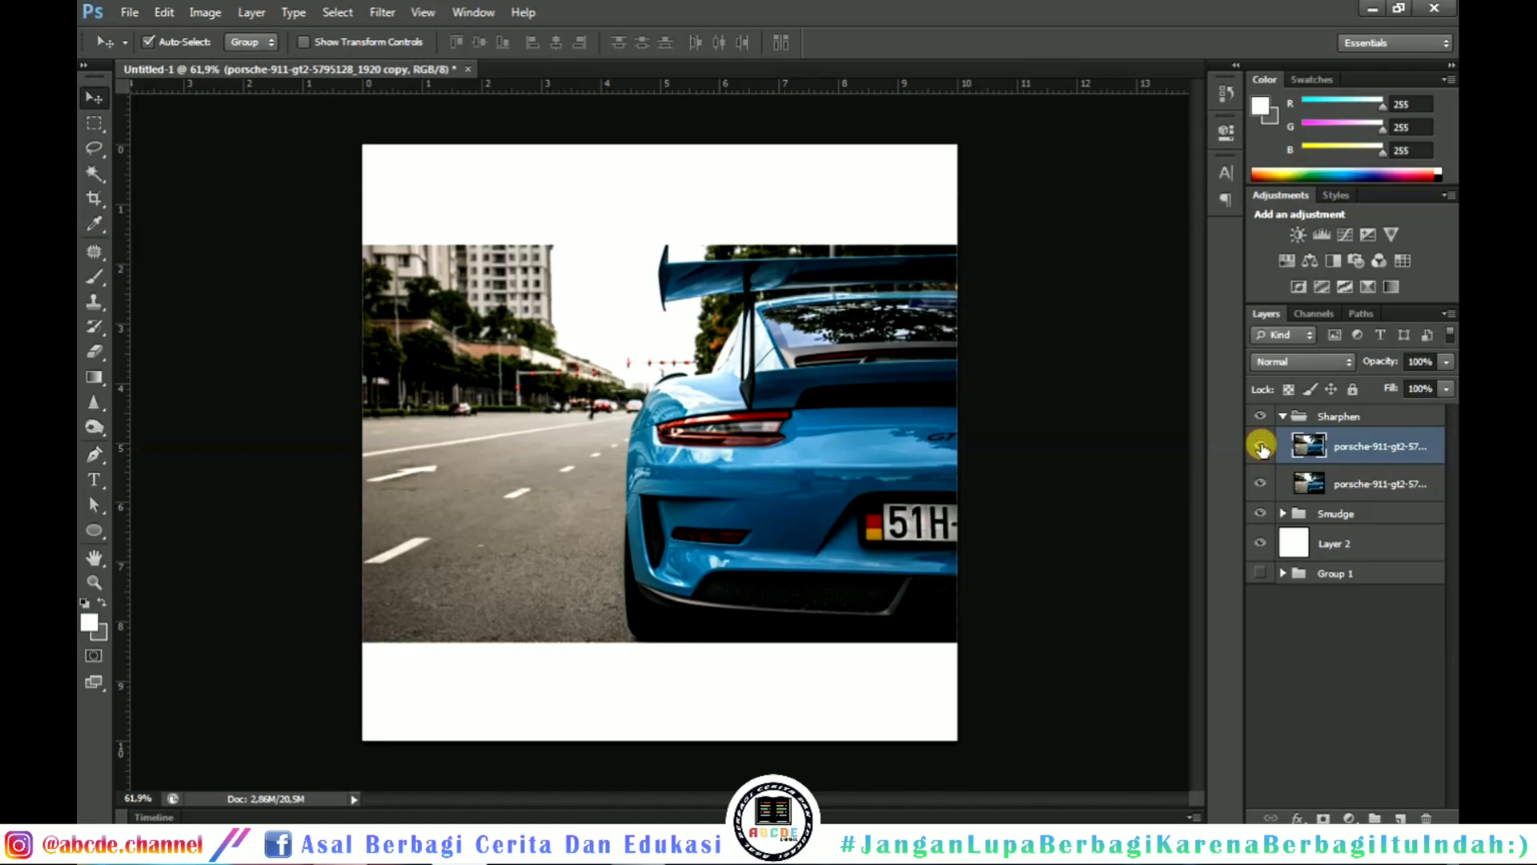
pyautogui.click(1261, 446)
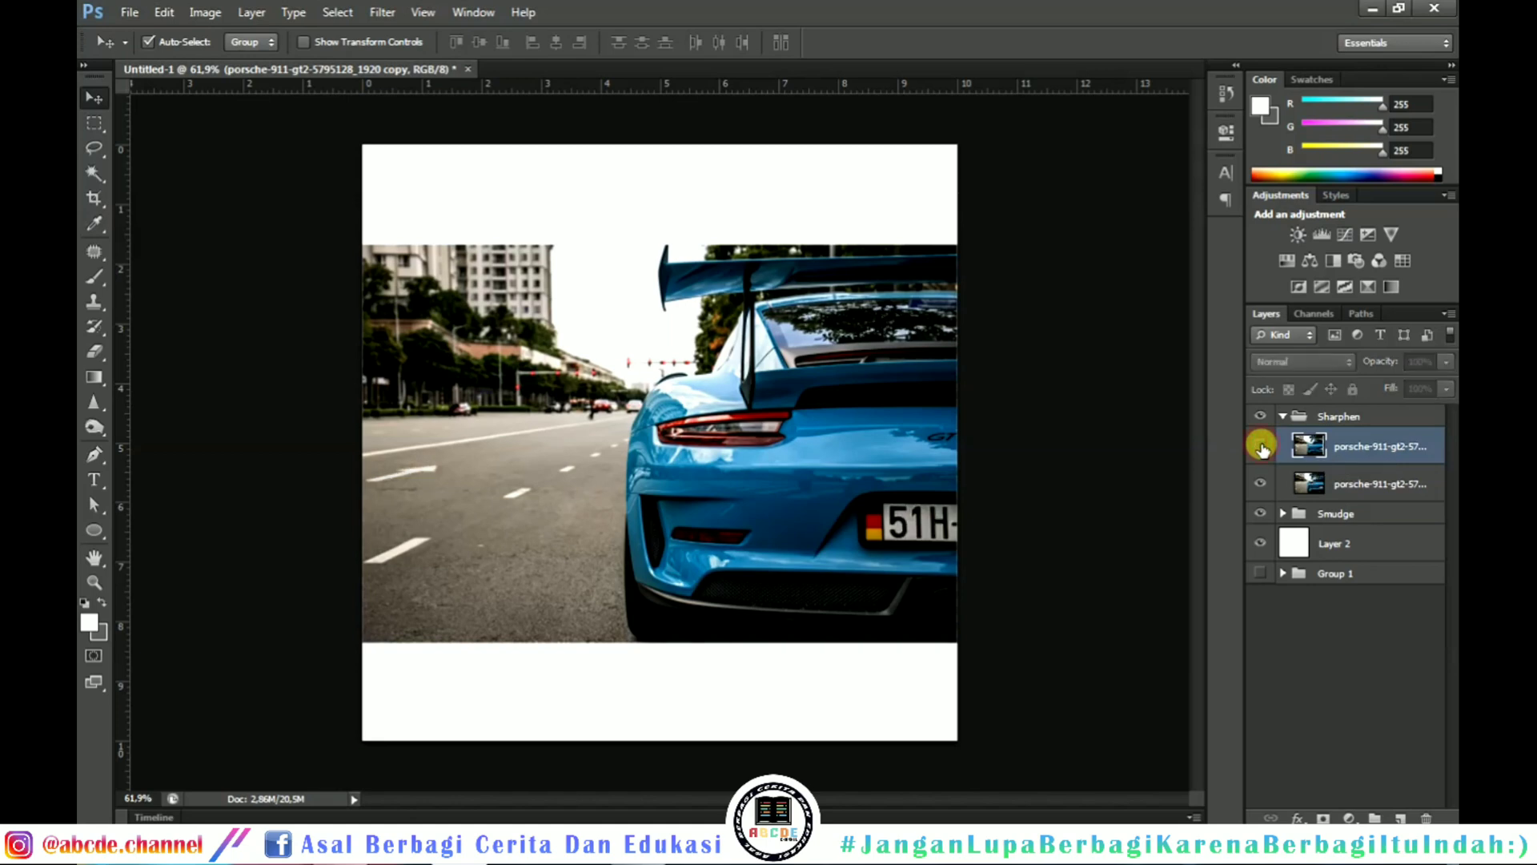
pyautogui.click(1261, 447)
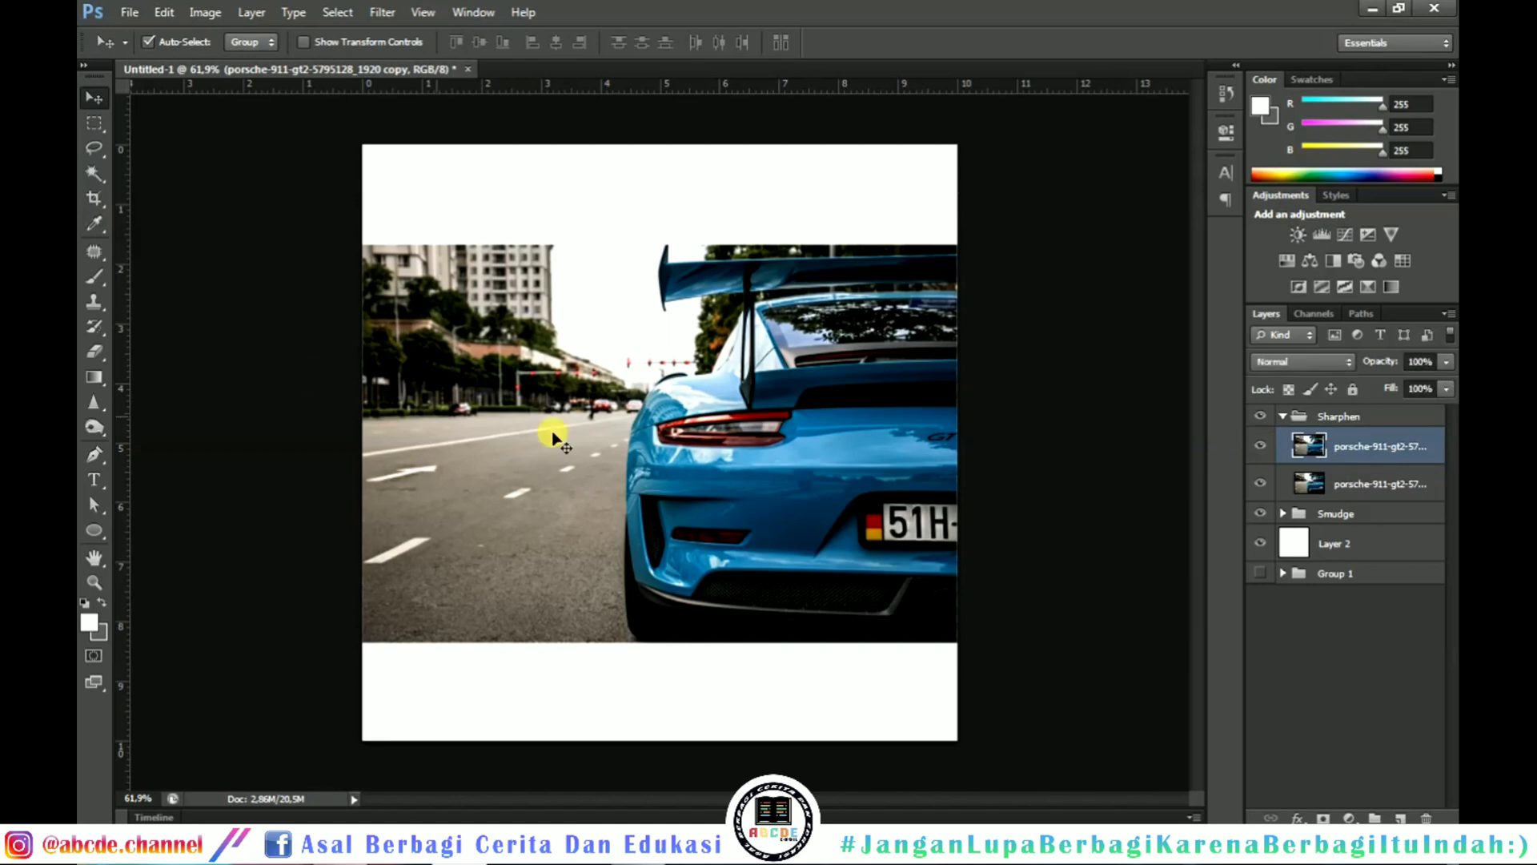
# - Collapse the Sharphen layer group and delete it with its contents
pyautogui.click(94, 429)
pyautogui.click(93, 403)
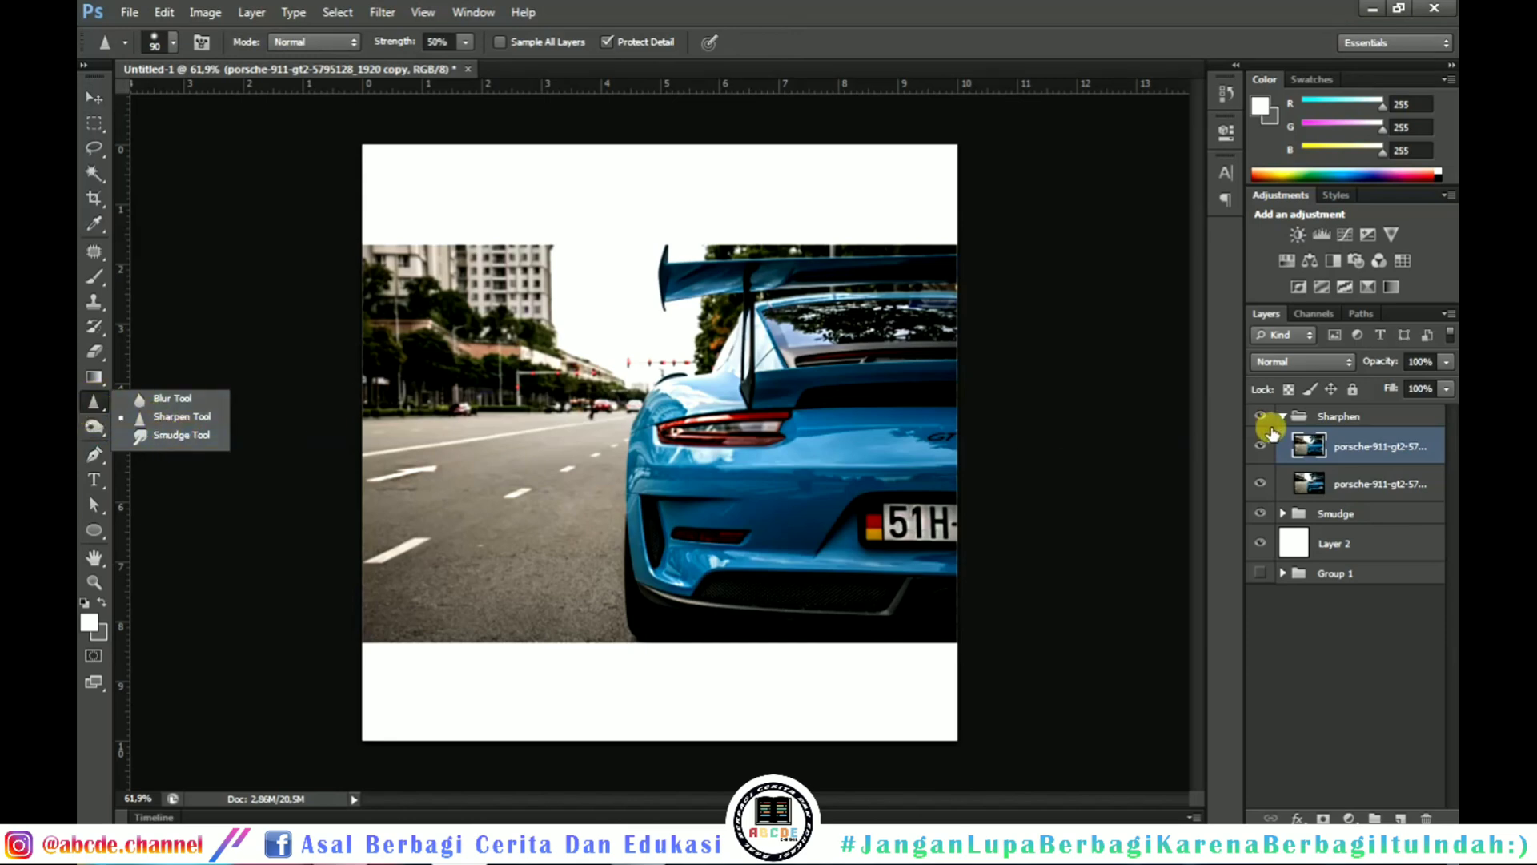
pyautogui.click(1294, 418)
pyautogui.click(1283, 416)
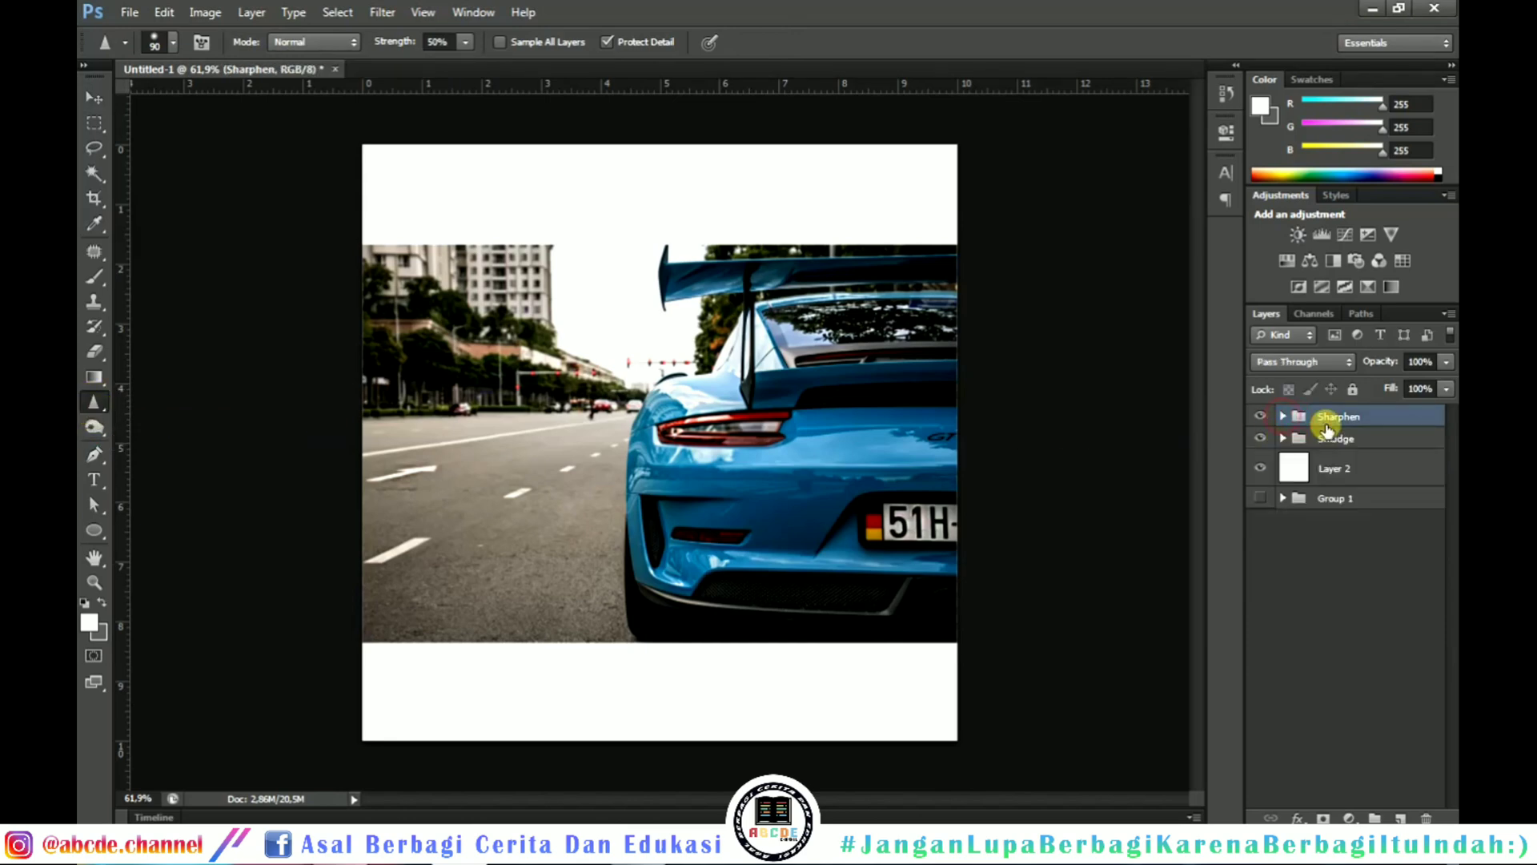
# - Expand the Smudge layer group, select its upper car photo layer and activate the Smudge tool
pyautogui.click(1329, 437)
pyautogui.click(1283, 438)
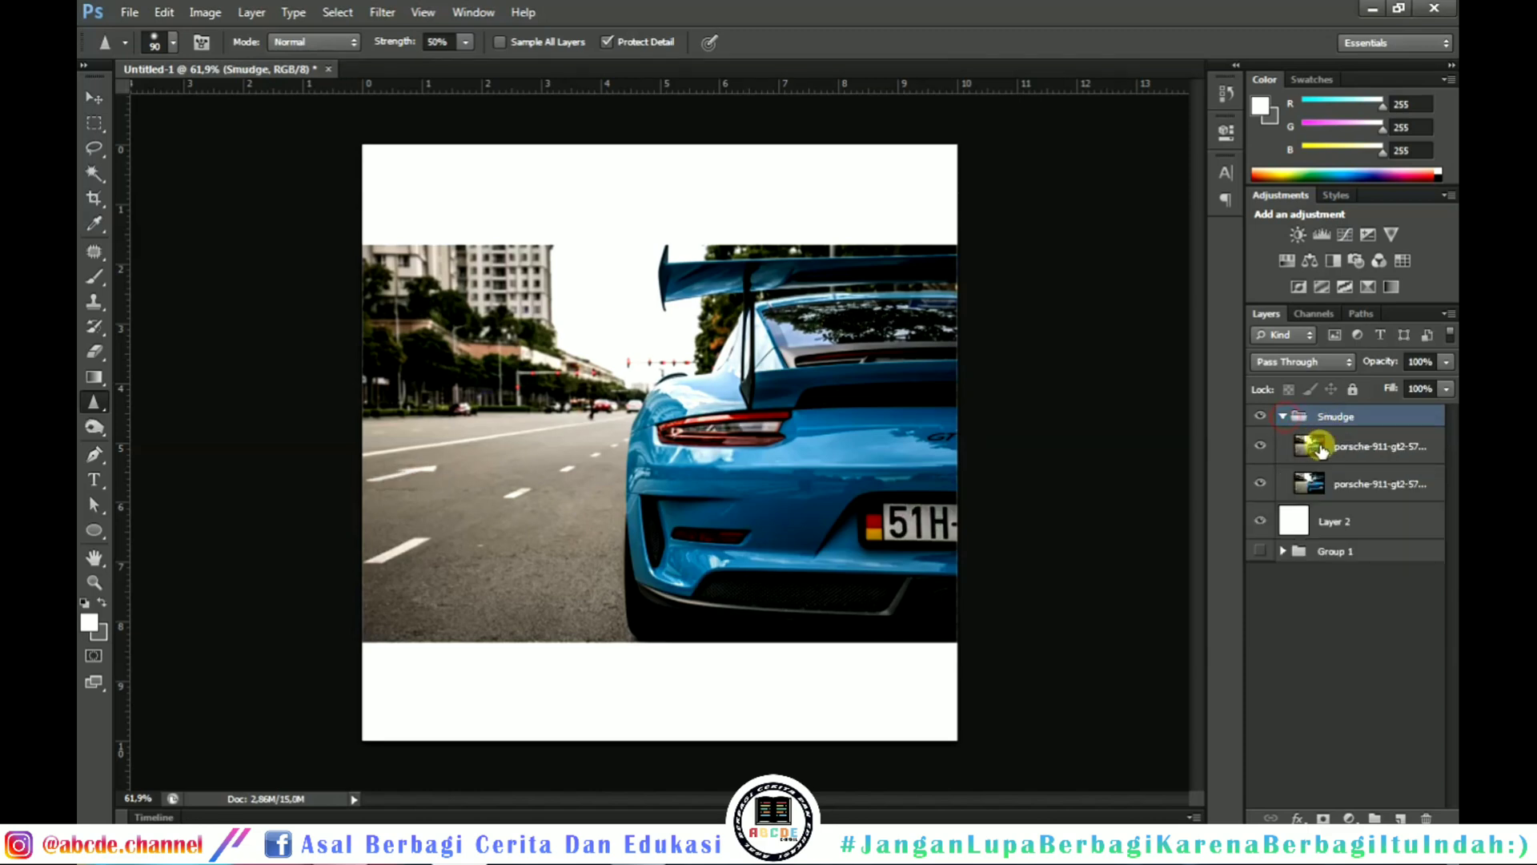
pyautogui.click(1319, 450)
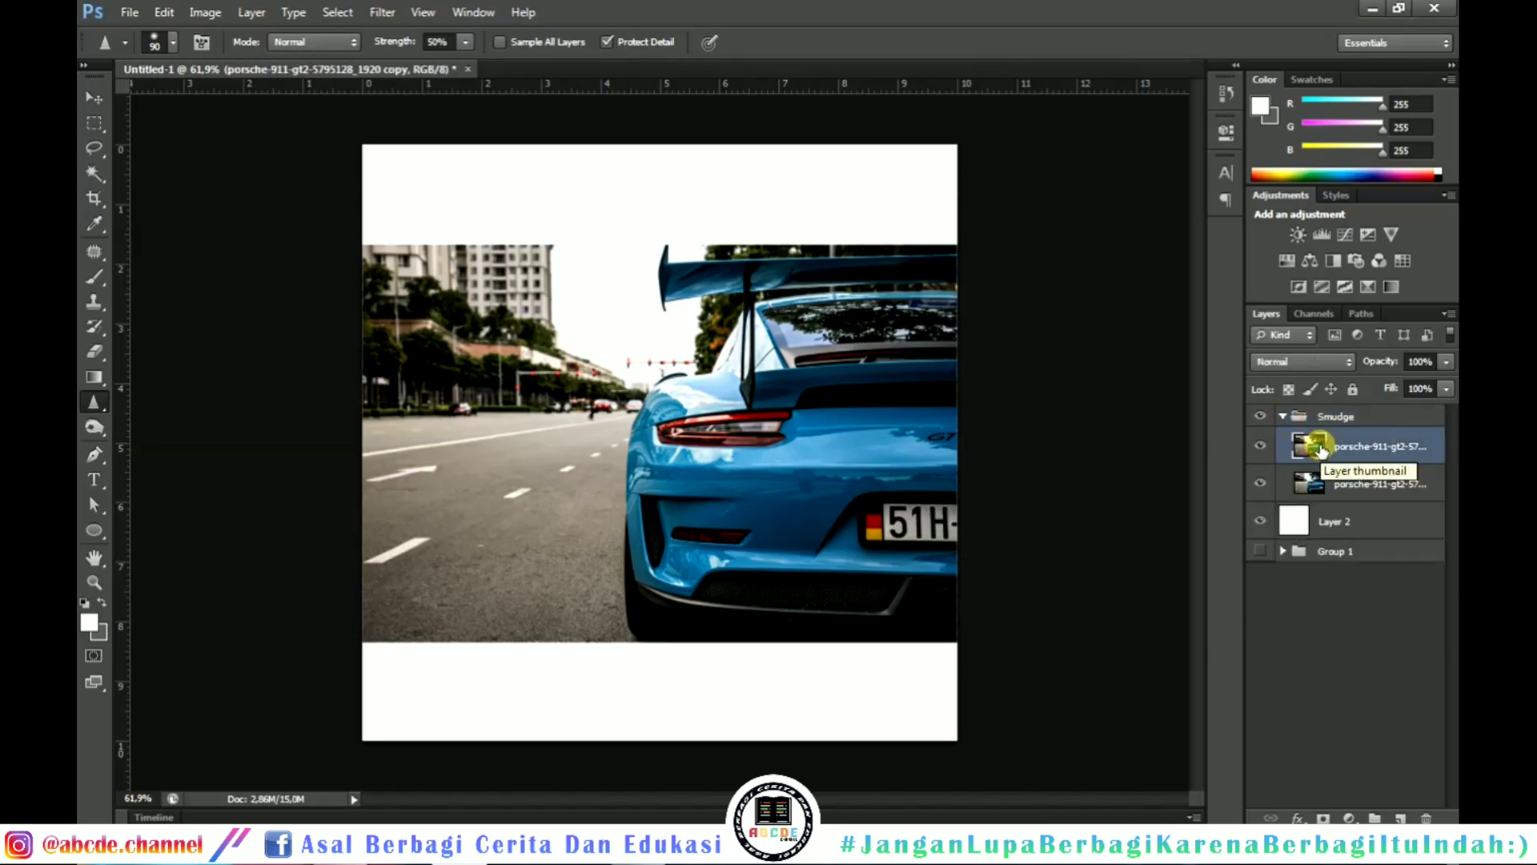
pyautogui.rightClick(98, 406)
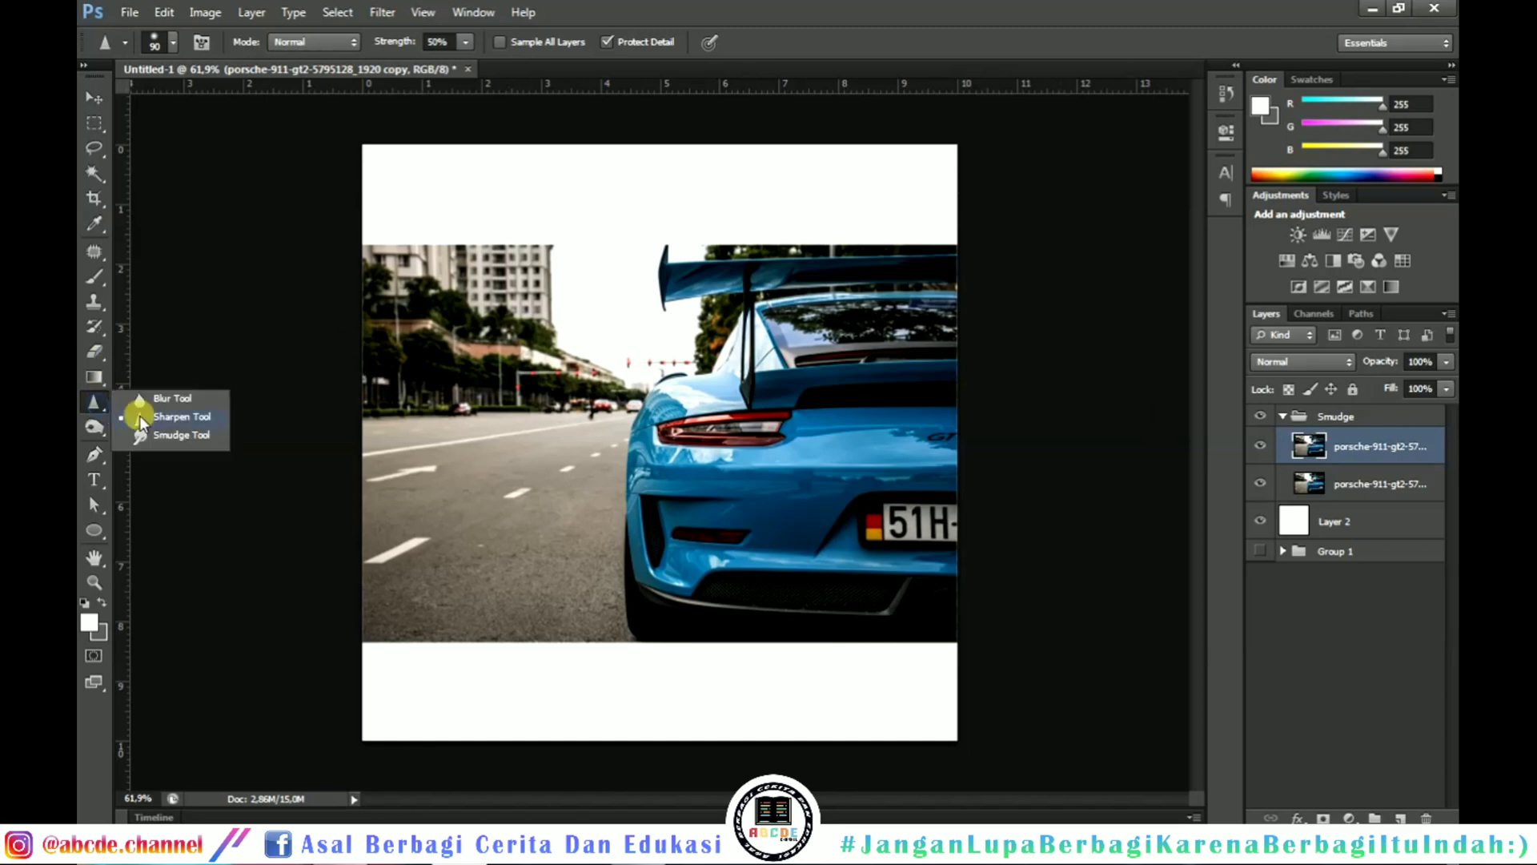
pyautogui.click(176, 437)
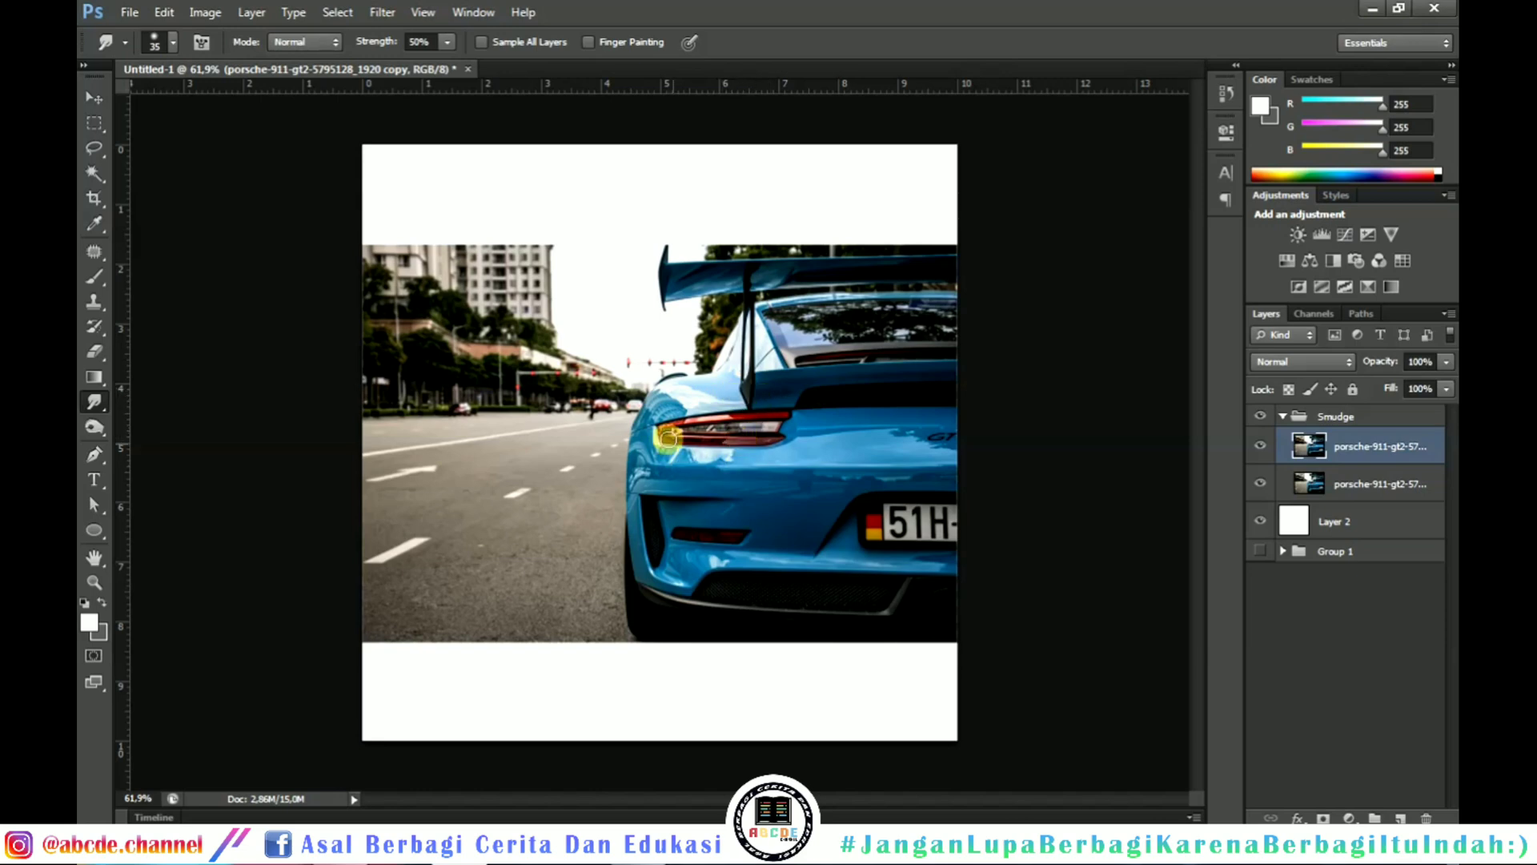
pyautogui.moveTo(93, 401); pyautogui.dragTo(127, 408)
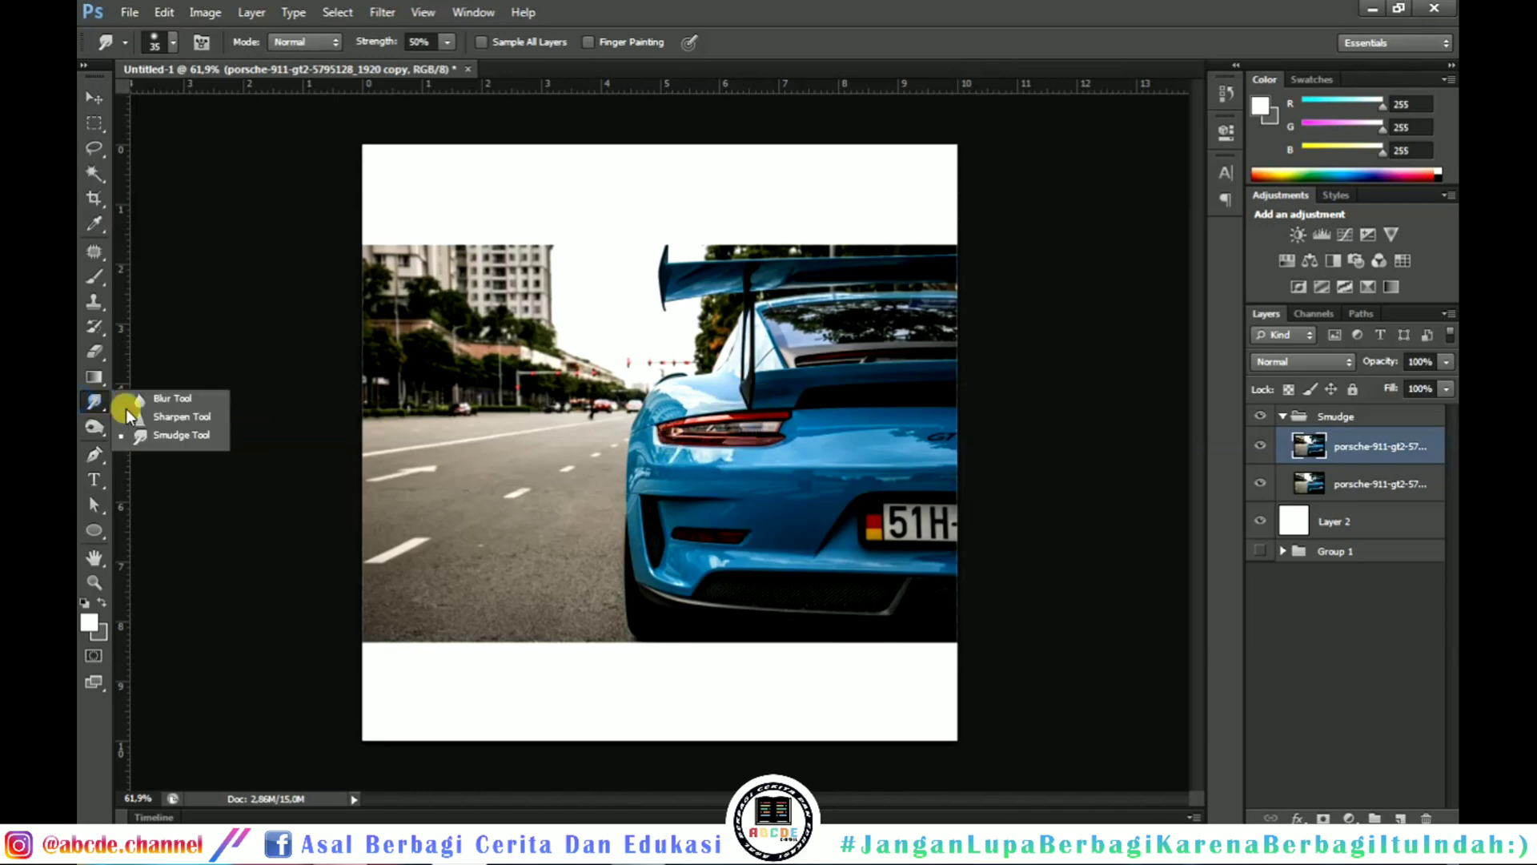
pyautogui.click(164, 430)
# - Reduce the Smudge brush to 20 pixels for working on the car's left taillight
pyautogui.scroll(1, 750, 431)
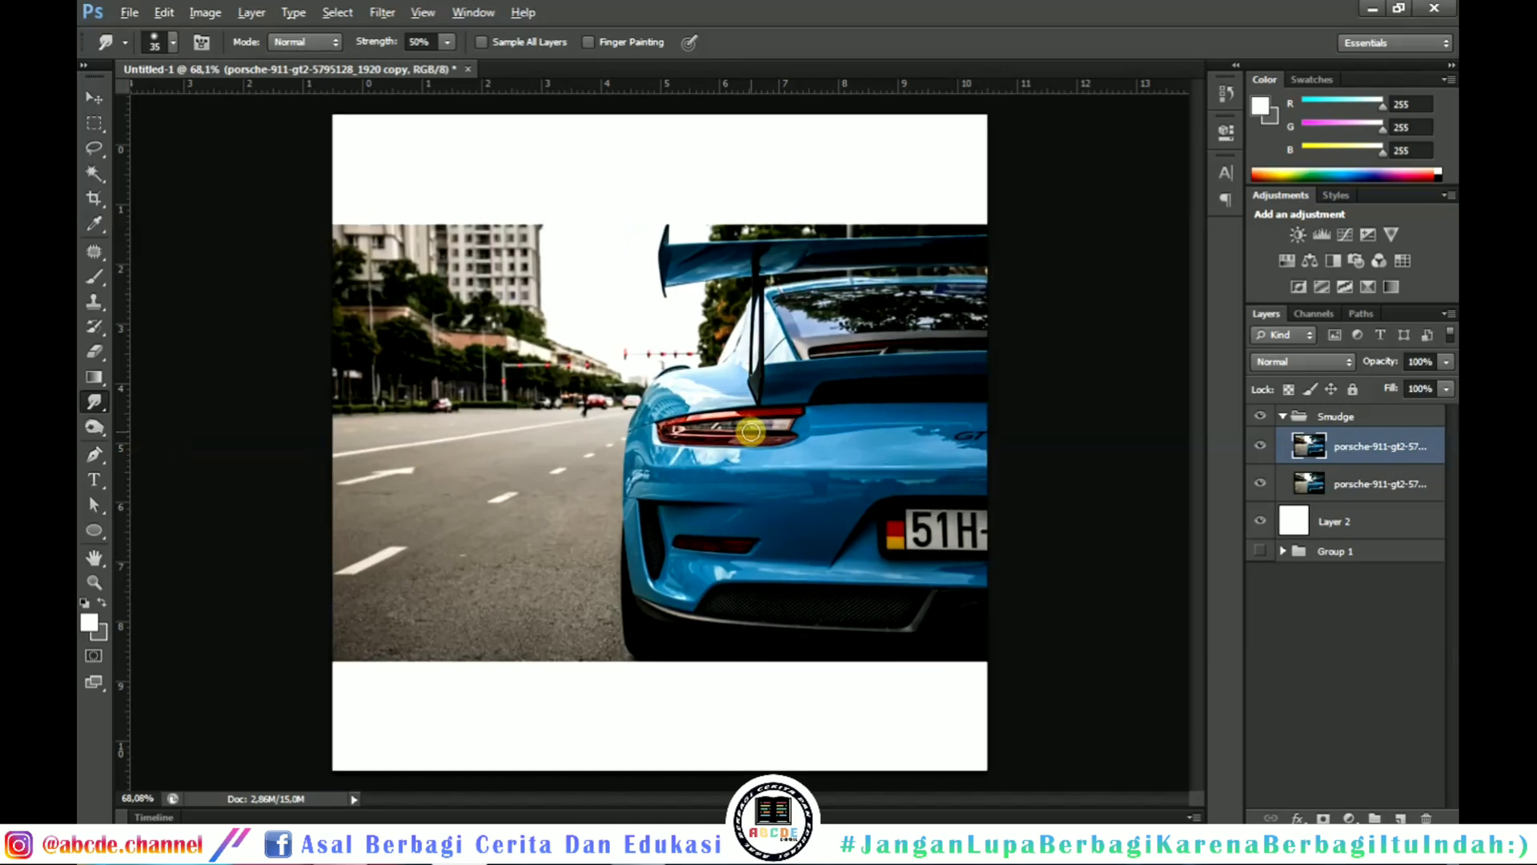
pyautogui.scroll(4, 750, 431)
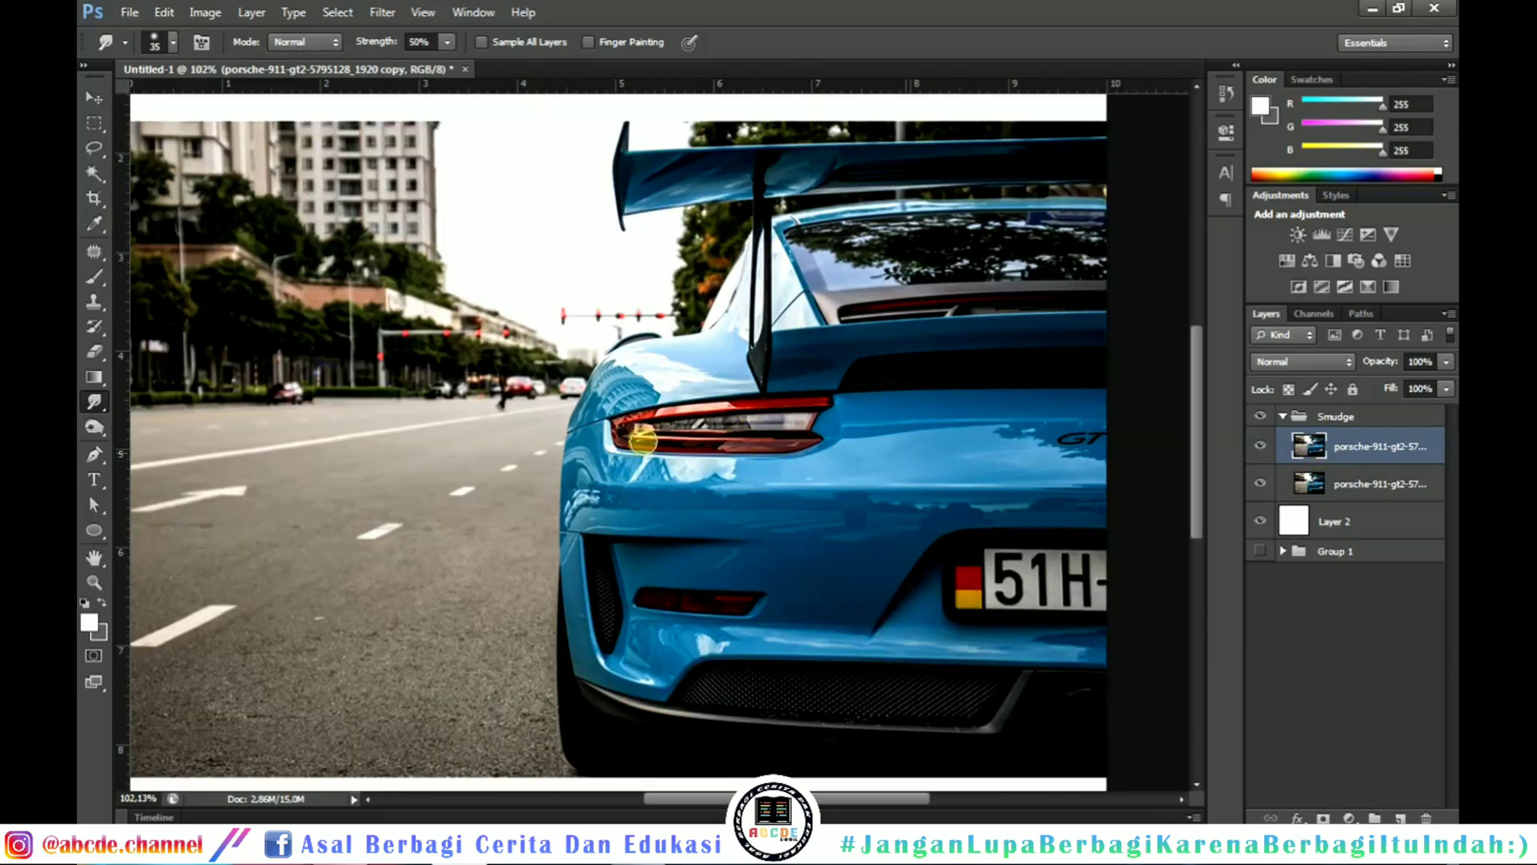
pyautogui.press('[')
pyautogui.press('[')
pyautogui.press('[')
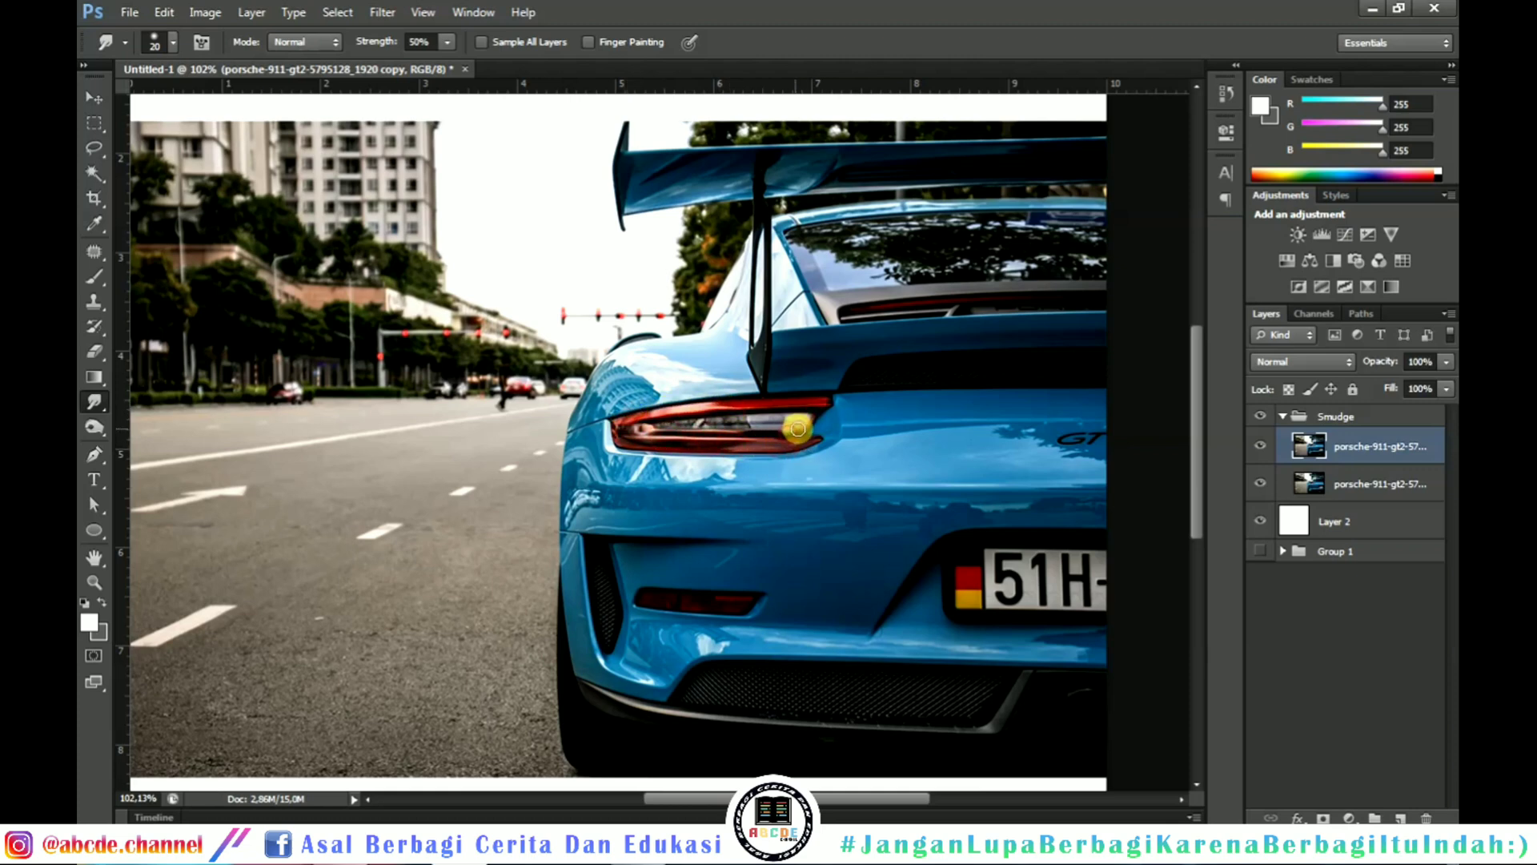
pyautogui.scroll(-4, 723, 459)
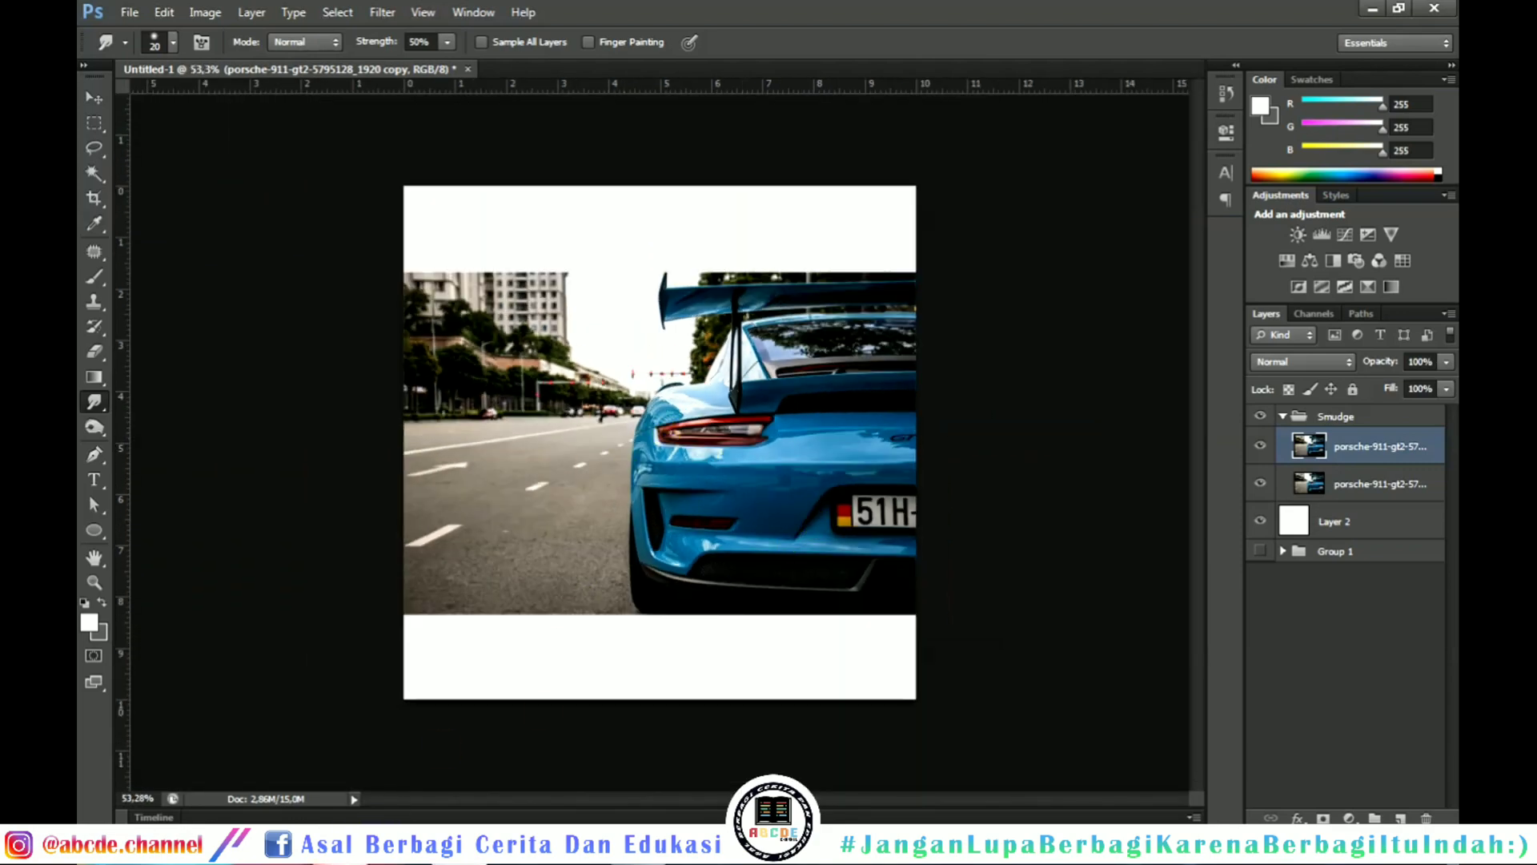
# - Switch to Chrome, search Google for "smuge art" and show the image results
pyautogui.hotkey('alt', 'Tab')
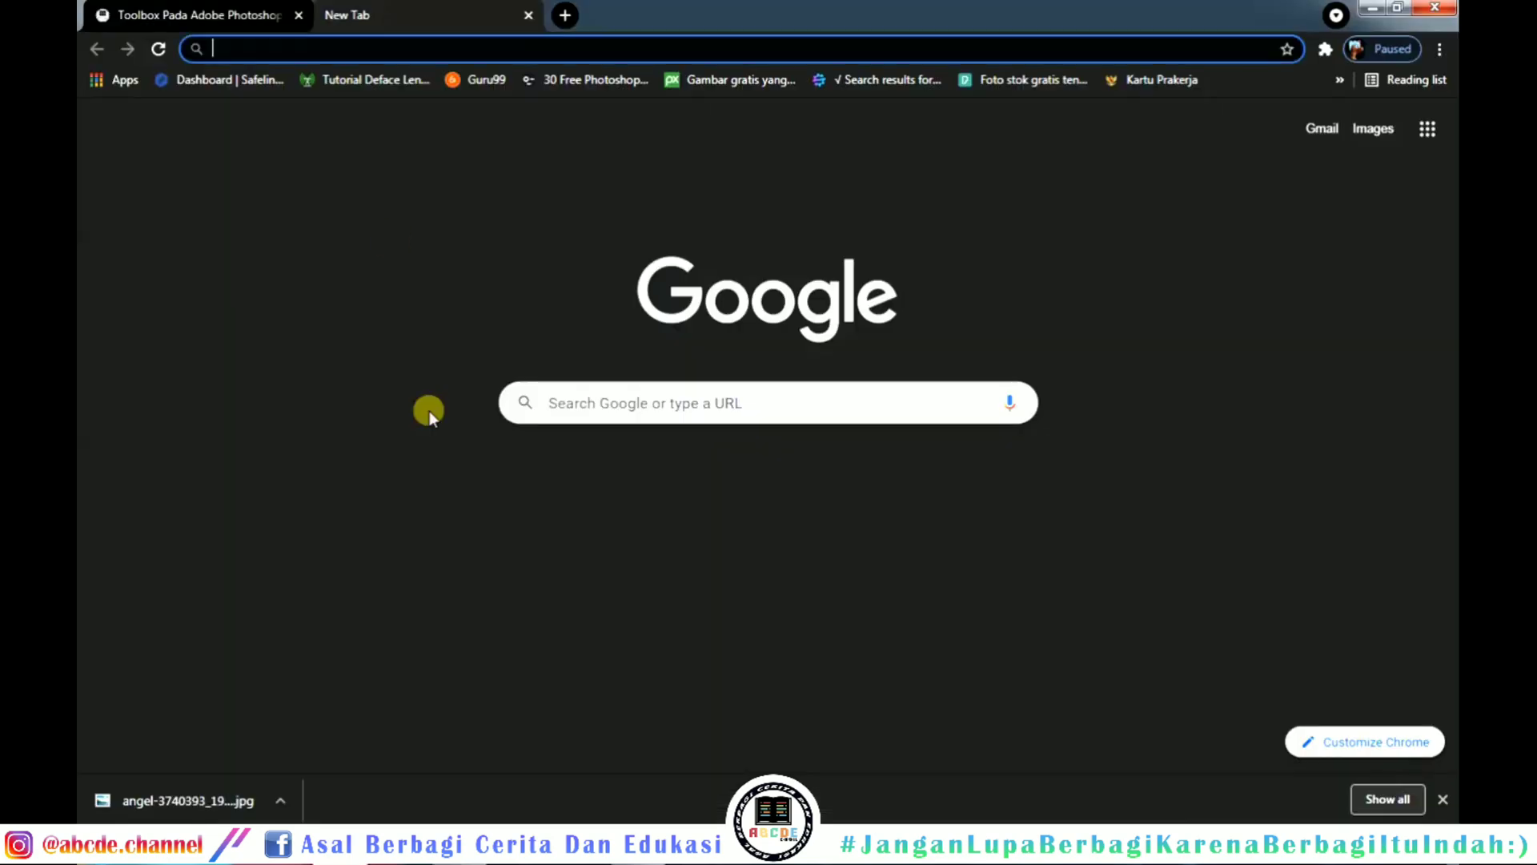
pyautogui.write('smu')
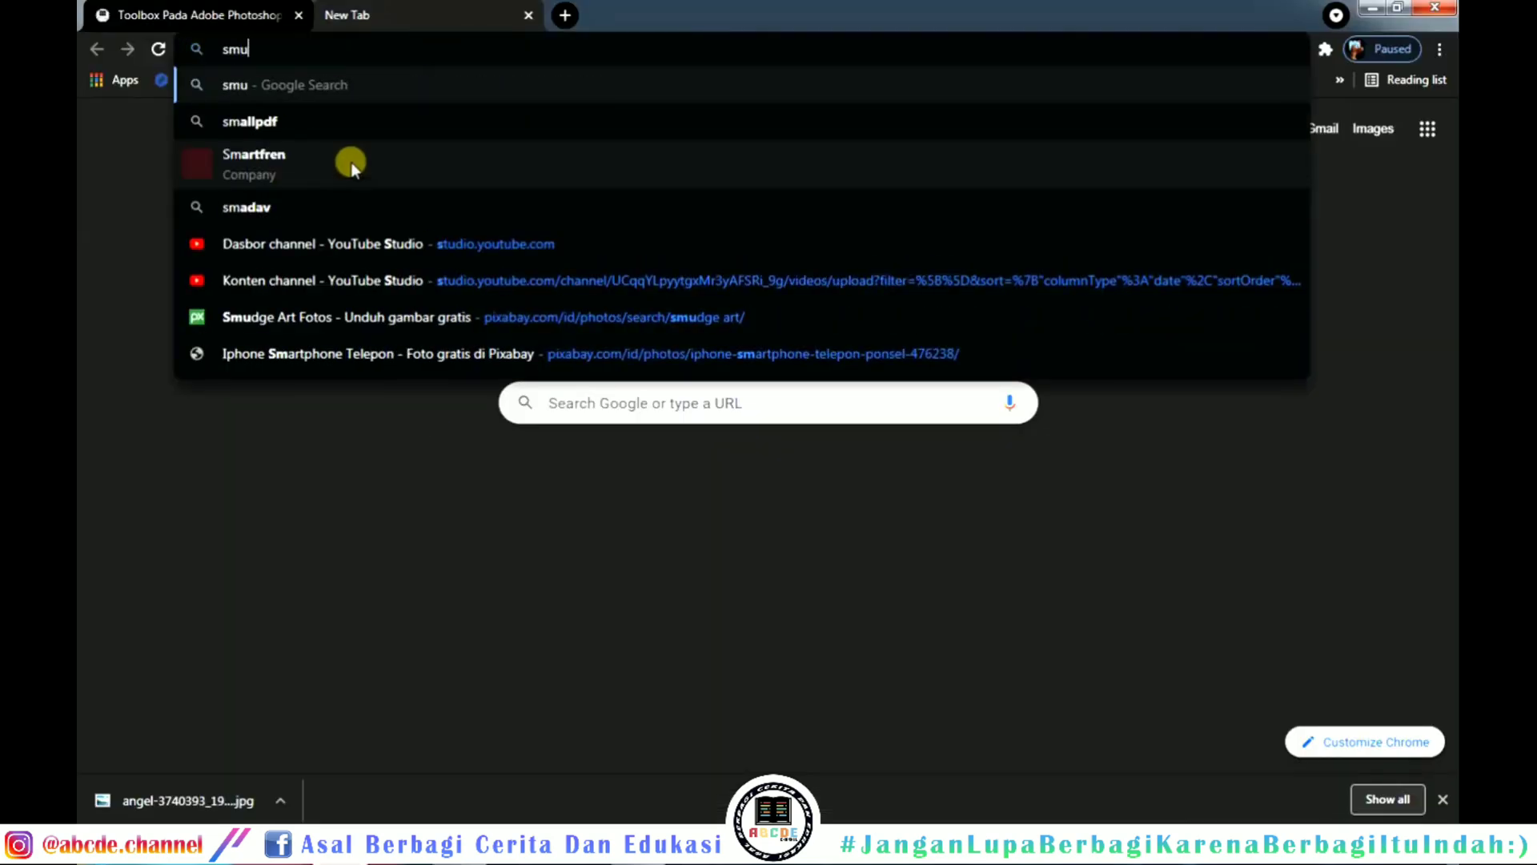
pyautogui.write('ge art')
pyautogui.press('Return')
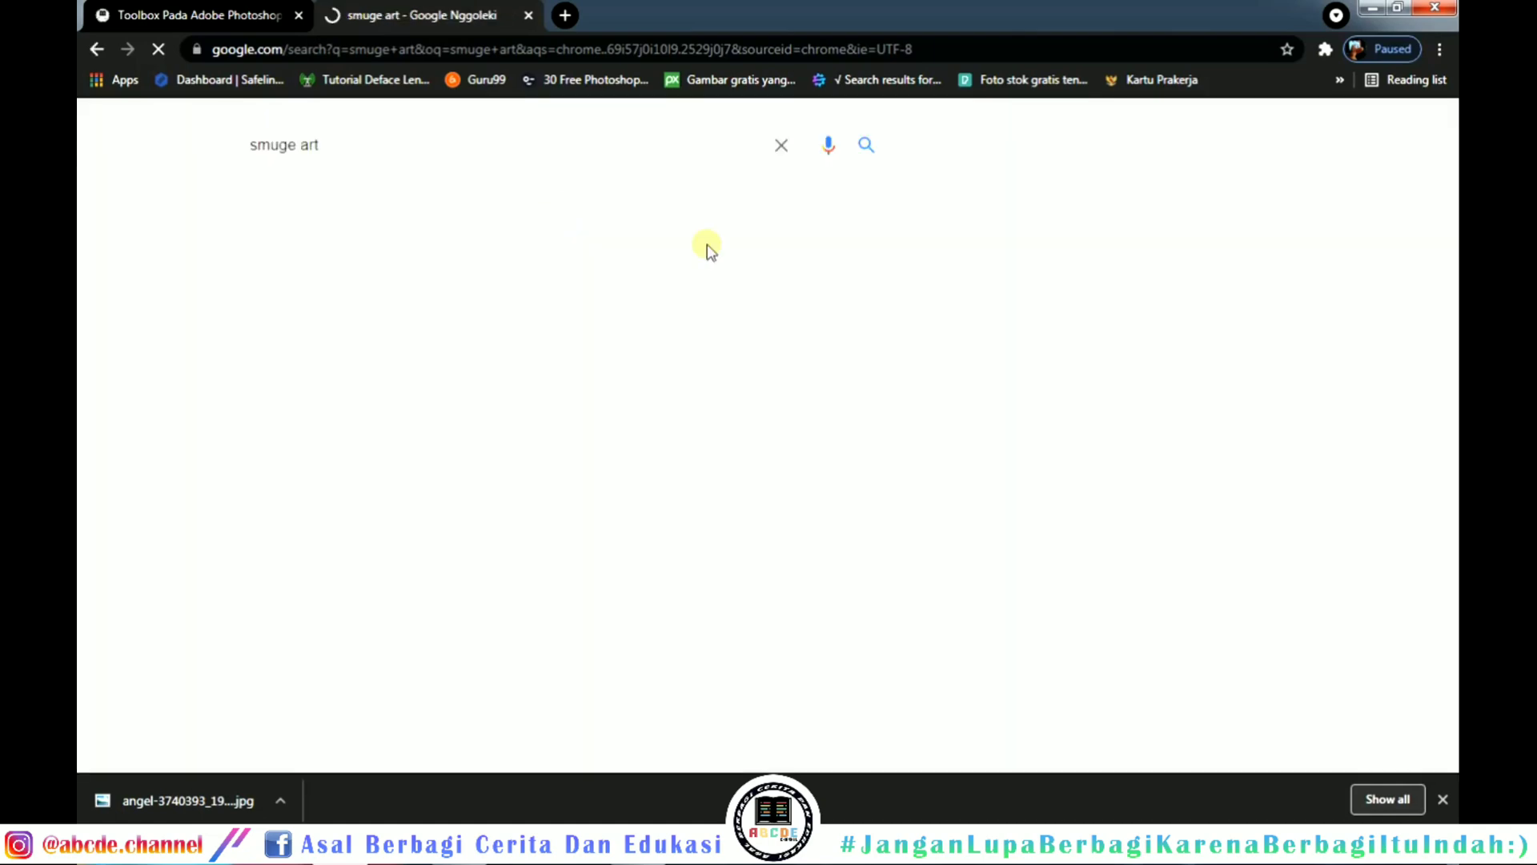
pyautogui.click(385, 198)
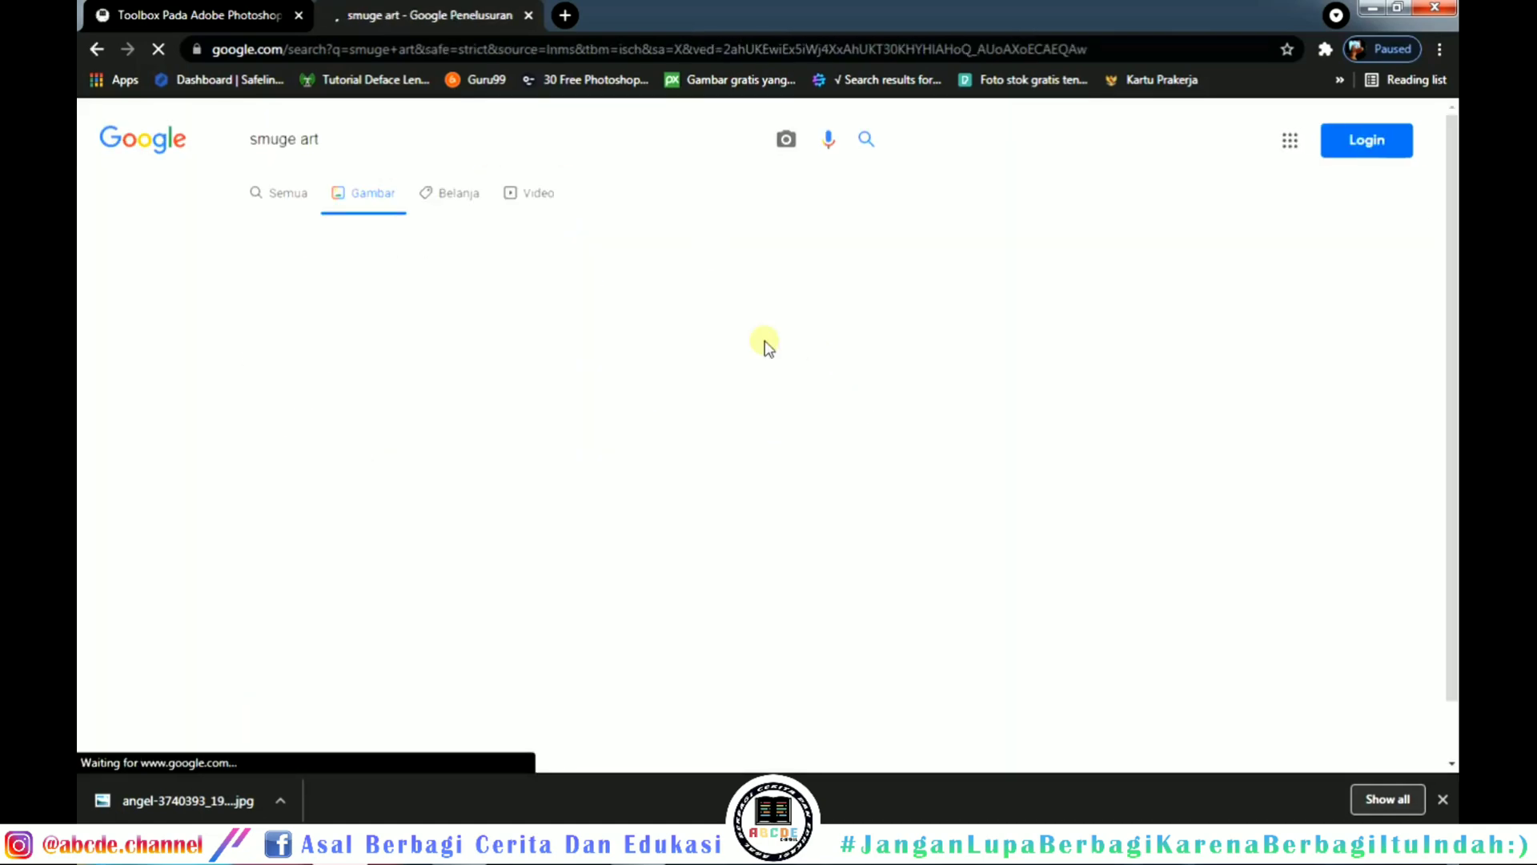
# - Browse the smudge art image results for examples of portraits painted with this technique
pyautogui.scroll(-3, 871, 457)
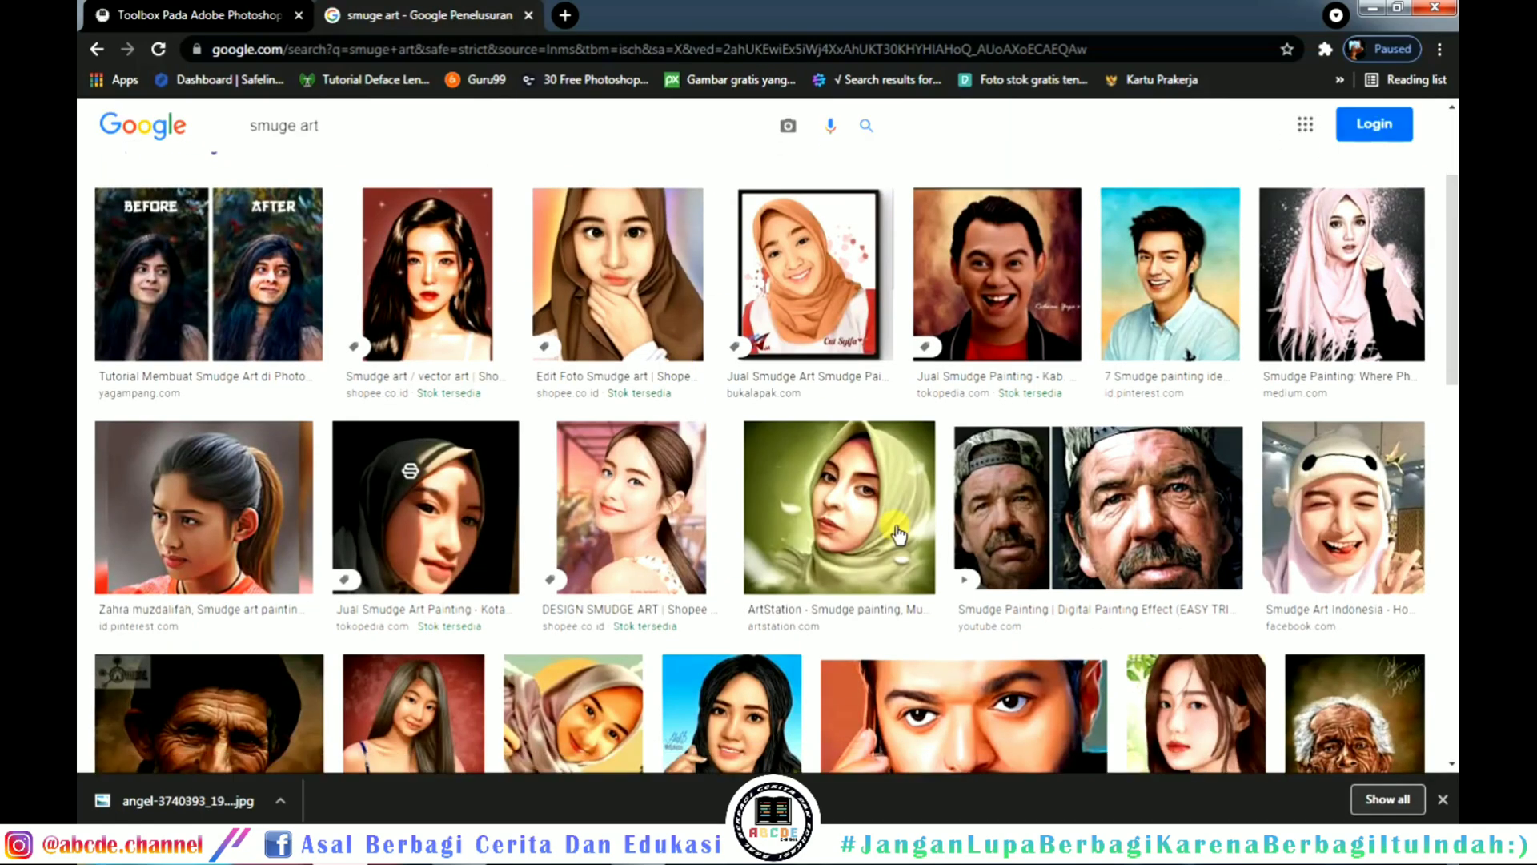
pyautogui.scroll(-1, 777, 549)
pyautogui.scroll(-3, 777, 549)
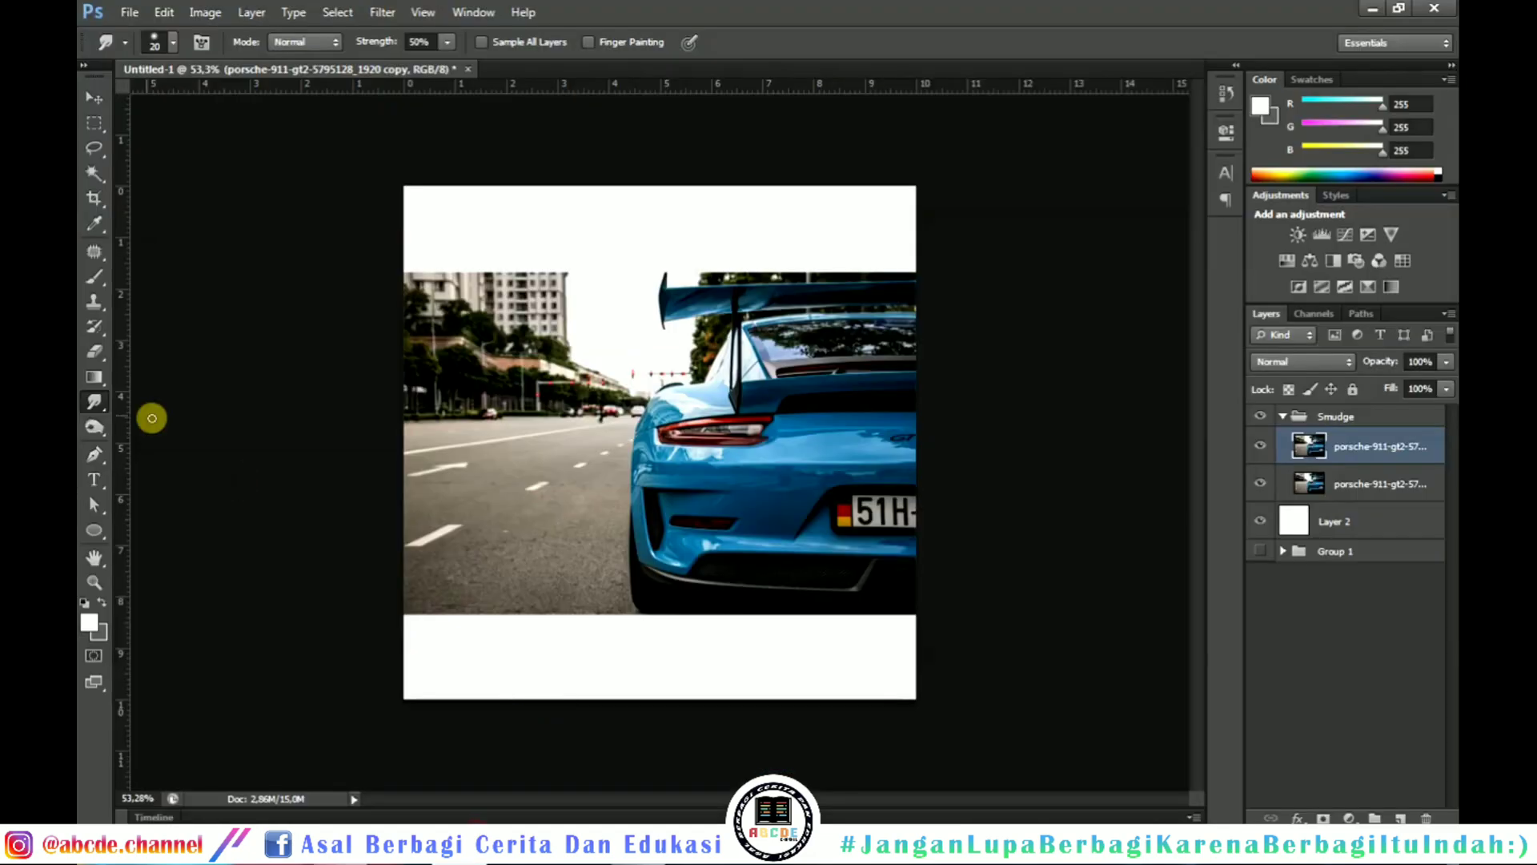
# - Switch back to Photoshop, choose the Smudge tool and smudge the car's left taillight, leaving nothing selected
pyautogui.rightClick(96, 404)
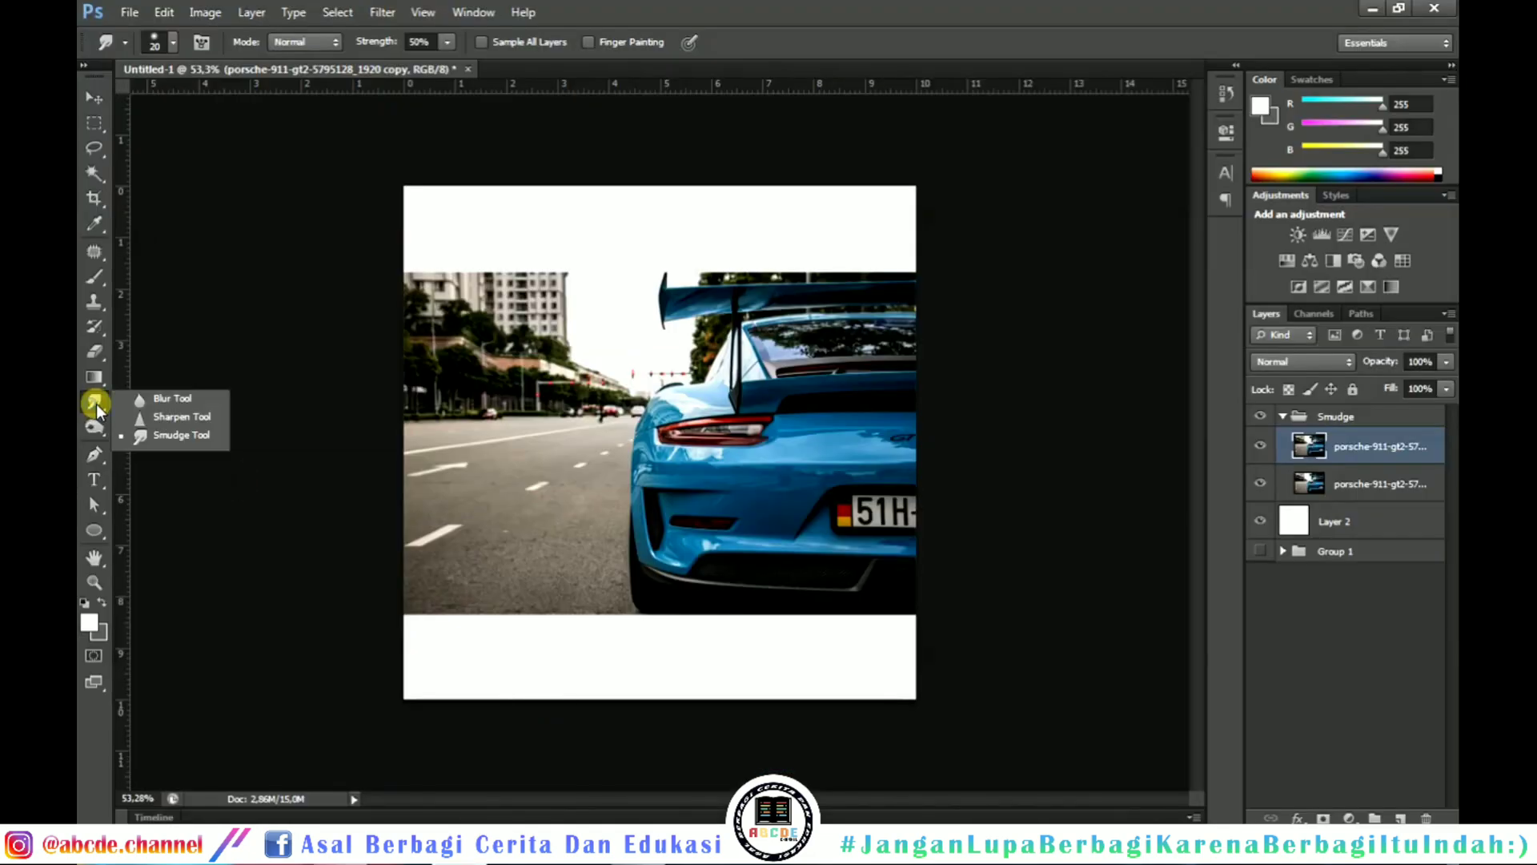
pyautogui.rightClick(94, 400)
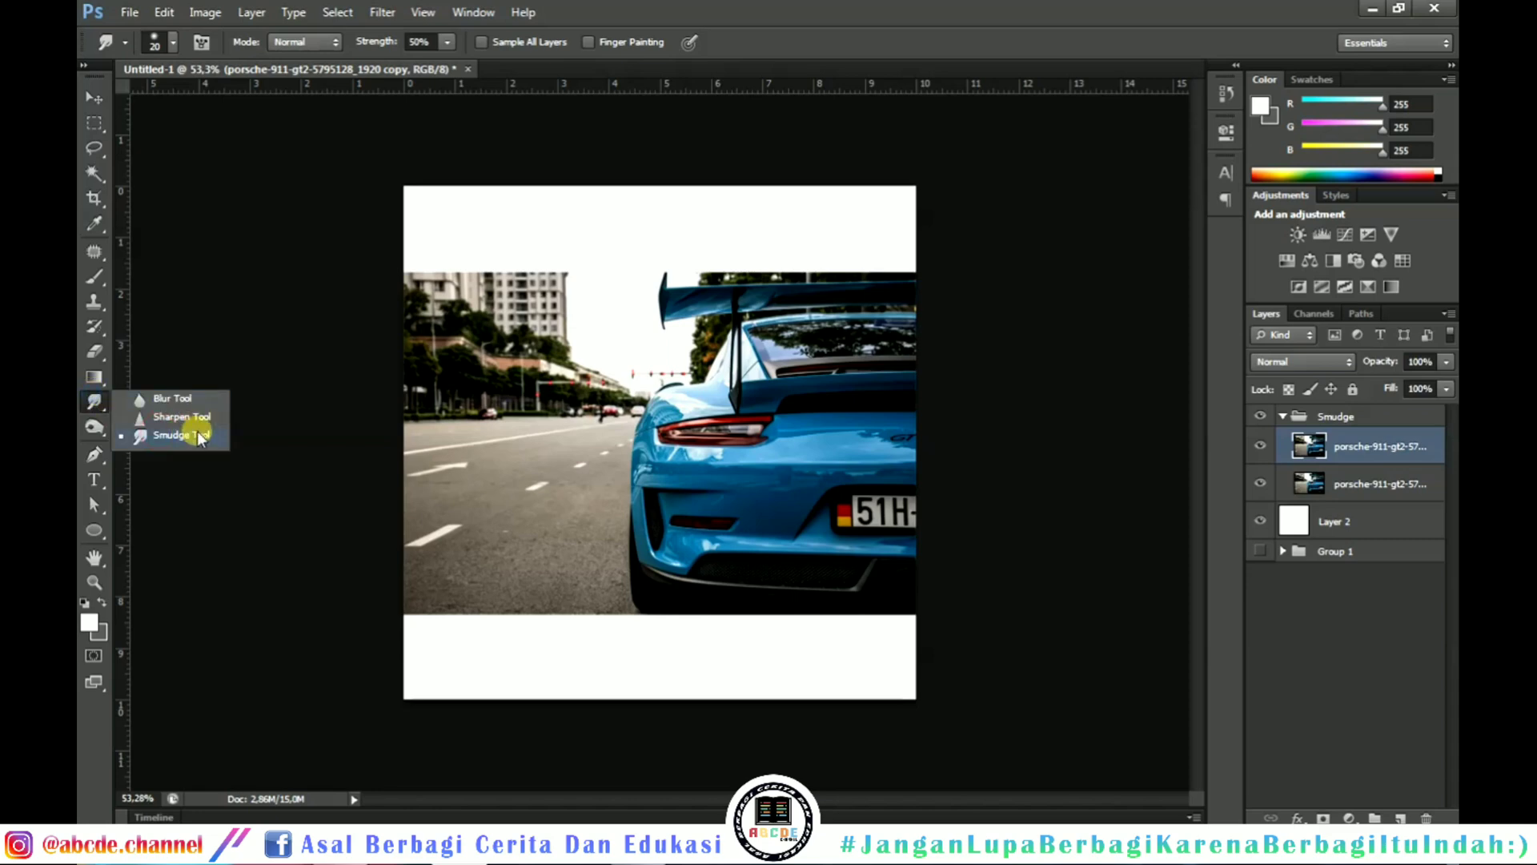
pyautogui.click(710, 433)
pyautogui.hotkey('ctrl', 'a')
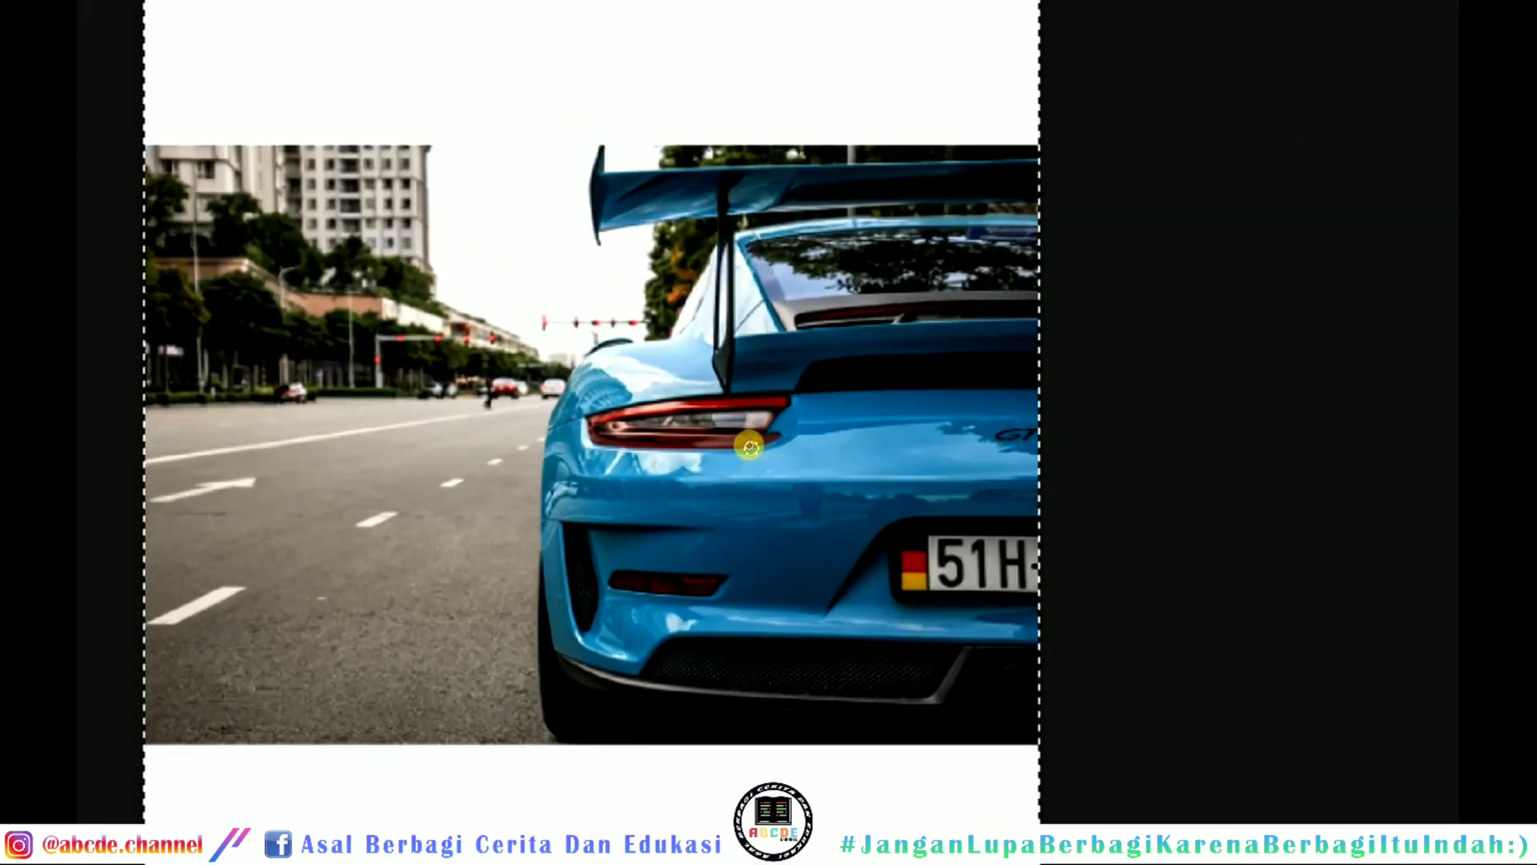
pyautogui.hotkey('ctrl', 'd')
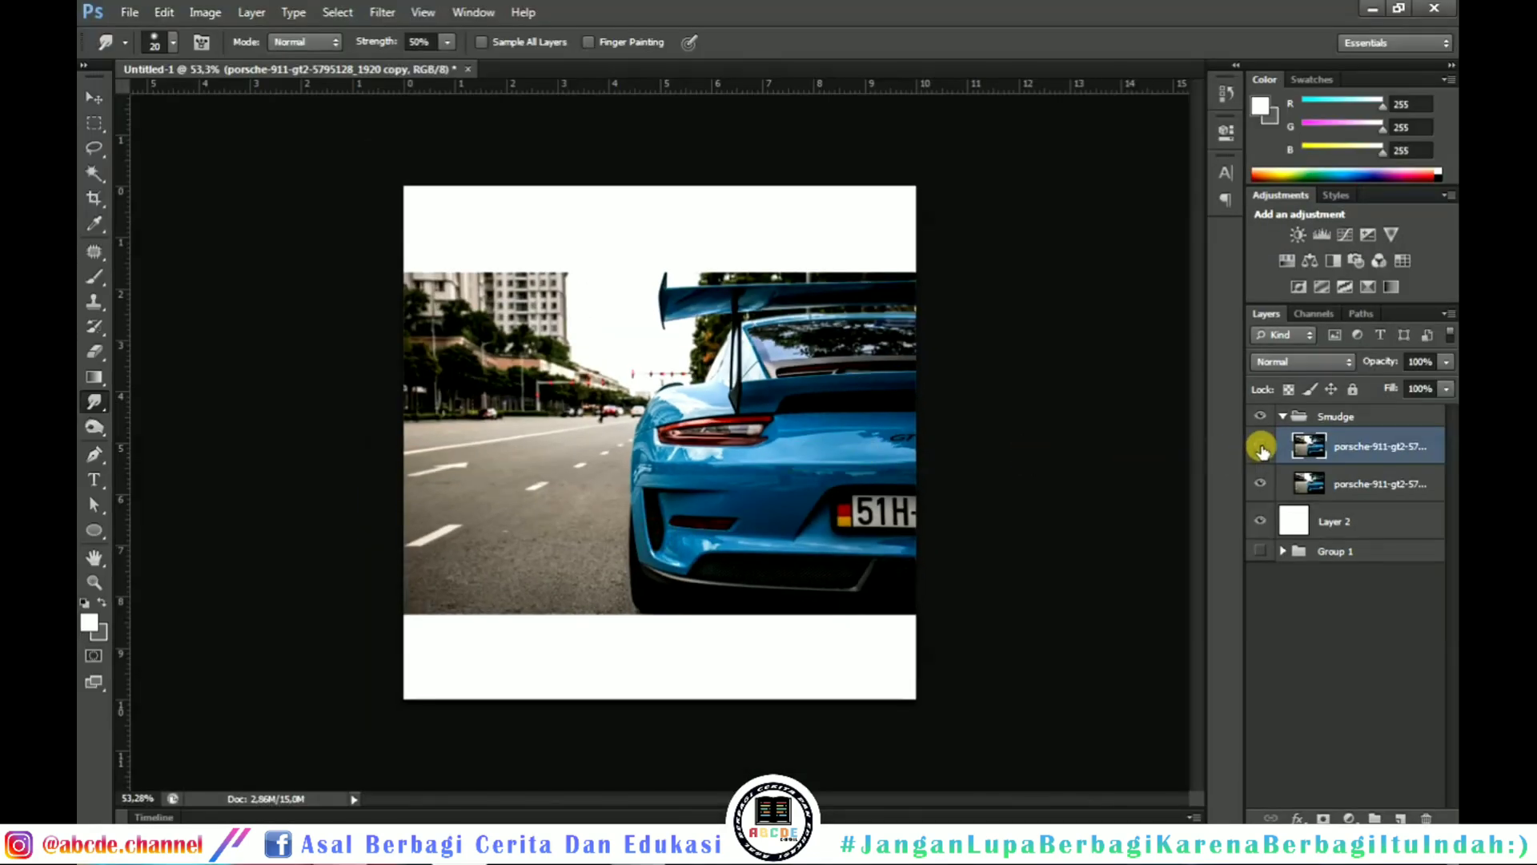
# - Toggle the visibility of the upper car photo layer in the Smudge group to compare it with the original
pyautogui.click(1262, 451)
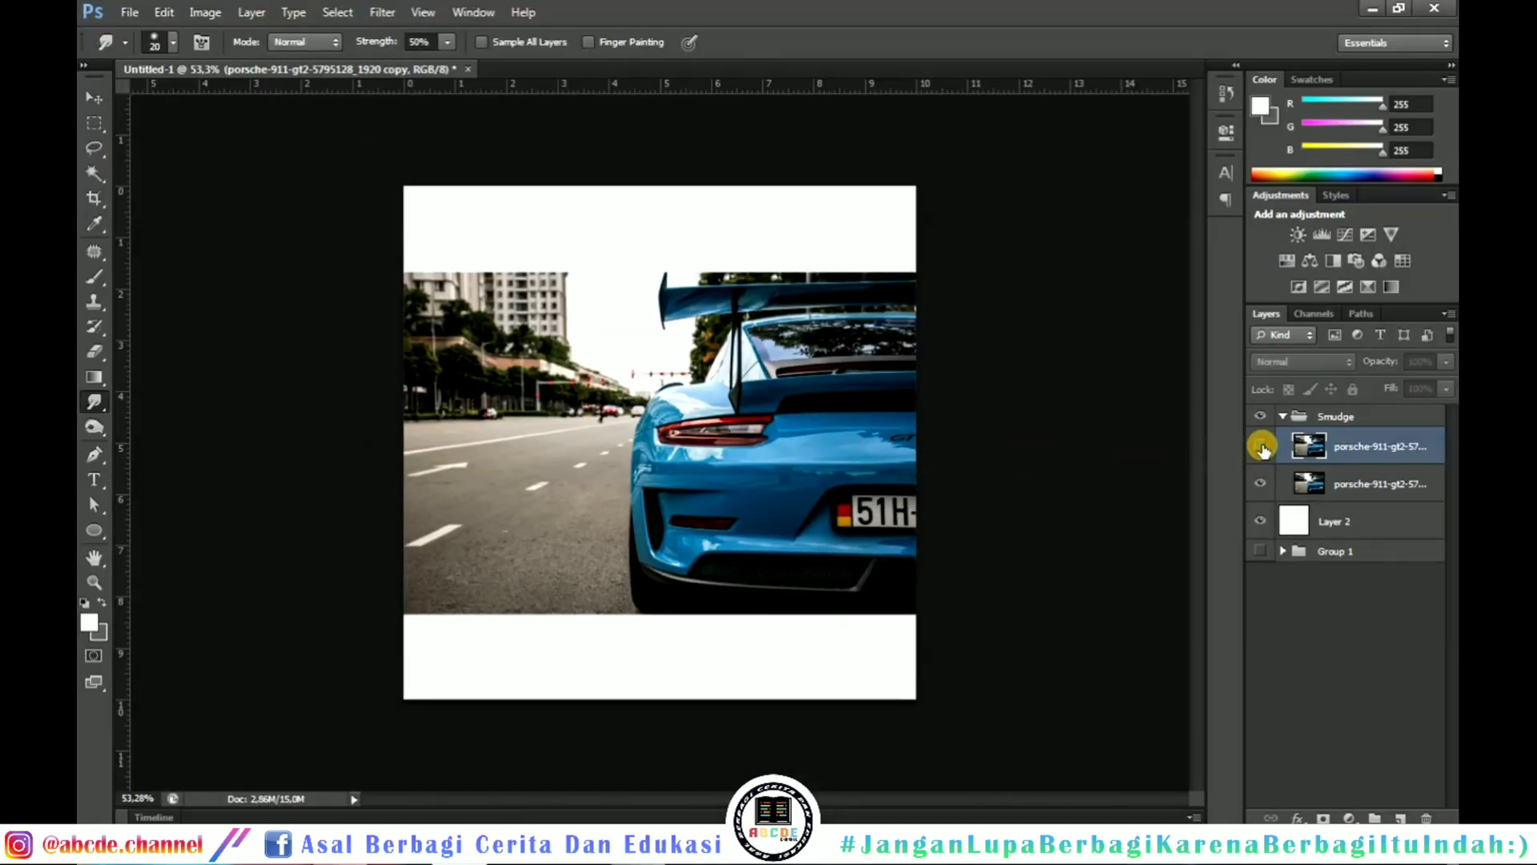
pyautogui.click(1263, 446)
pyautogui.click(1263, 447)
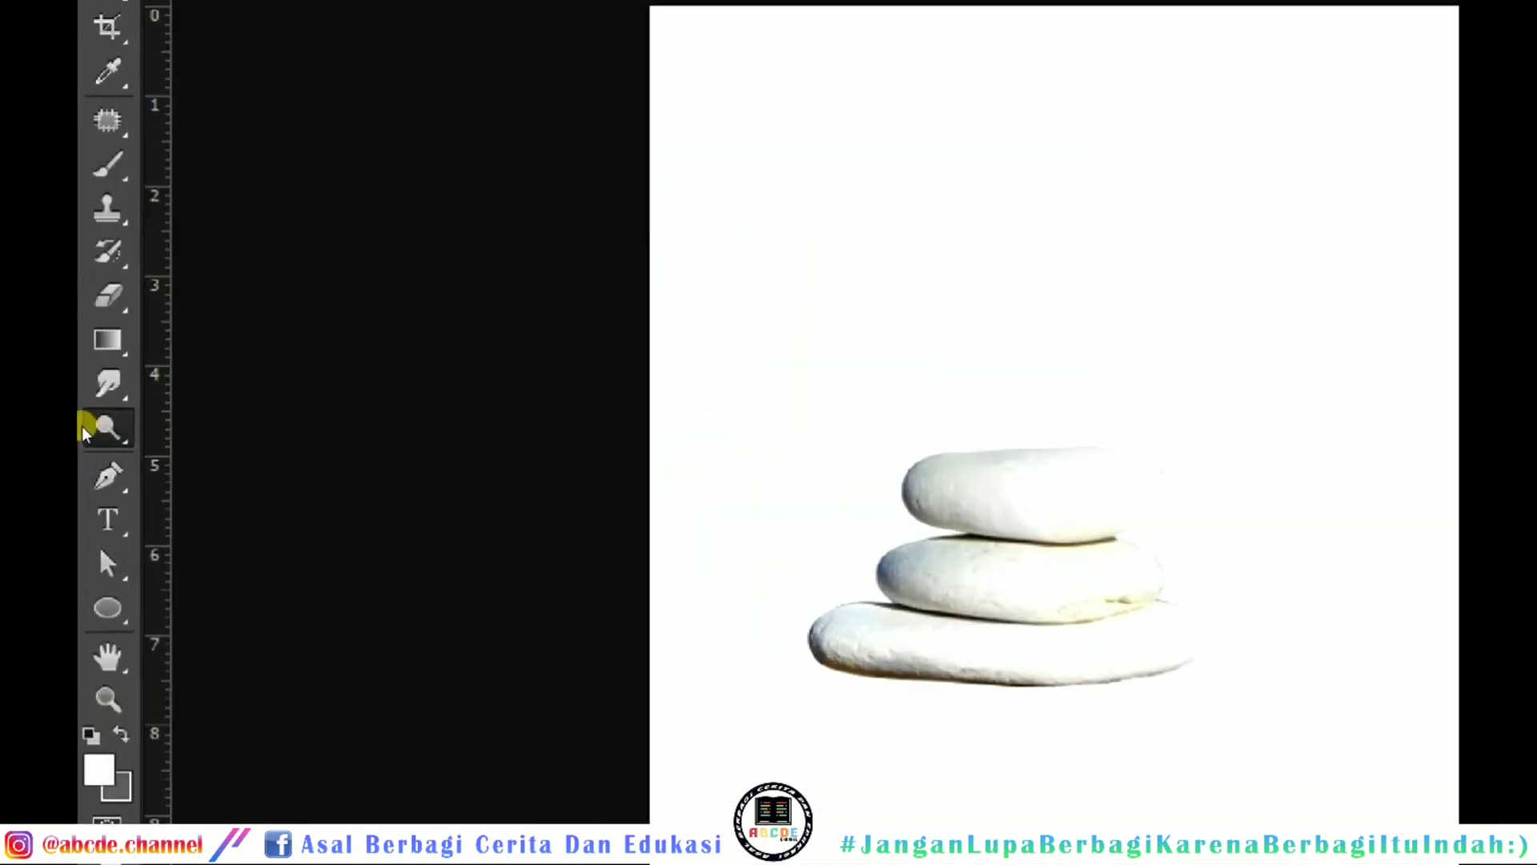
# - Activate the Dodge tool for working on the stacked white stones
pyautogui.rightClick(87, 432)
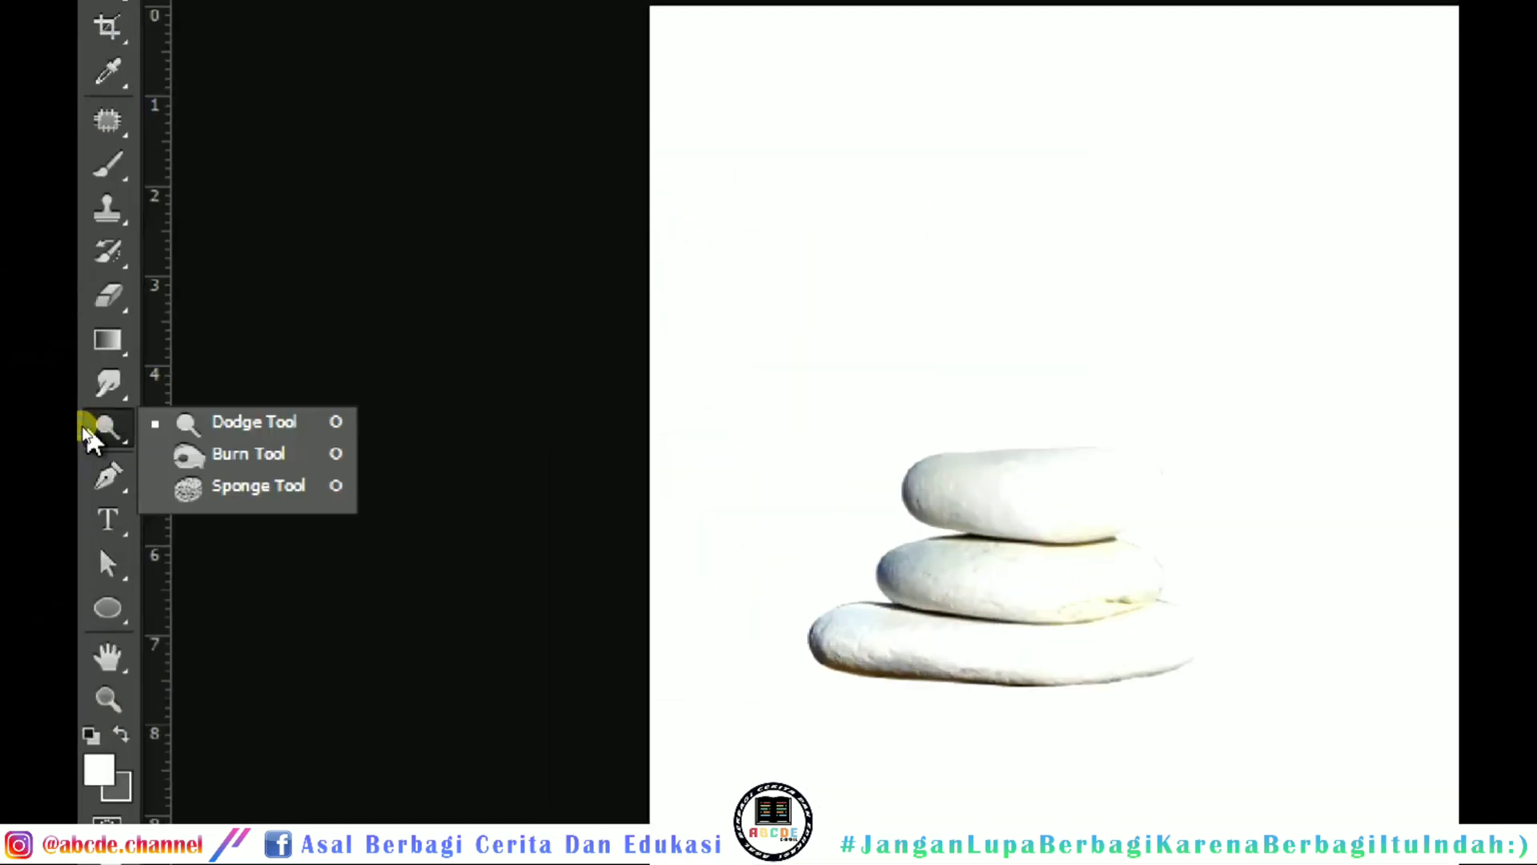
pyautogui.click(281, 424)
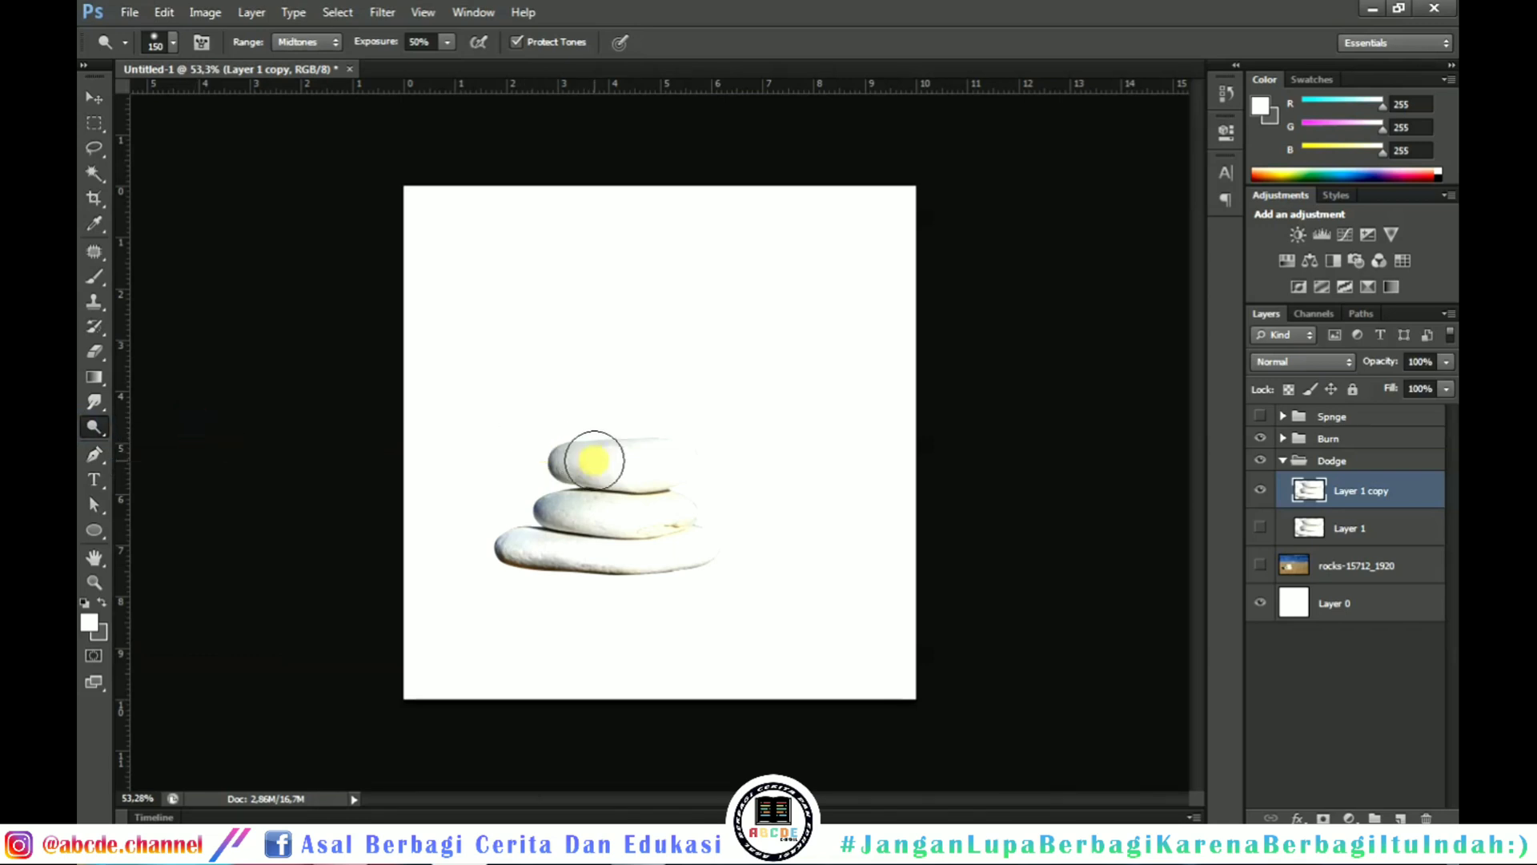